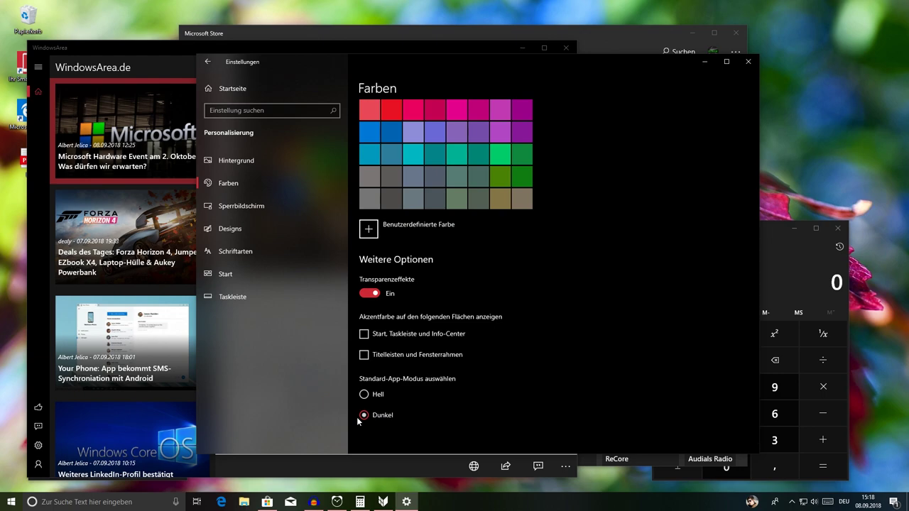
# Close the Settings, Calculator, Alarm & Uhr and WindowsArea windows in front of the Microsoft Store
pyautogui.scroll(4, 495, 264)
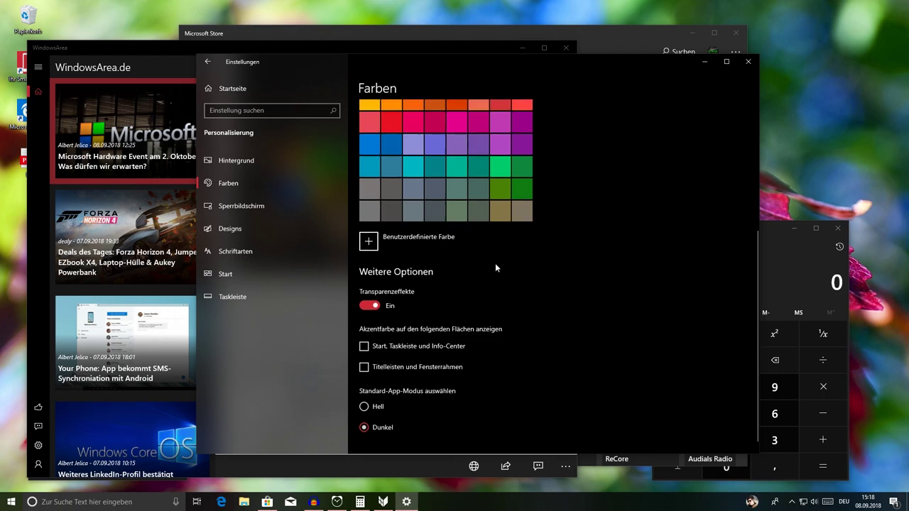
pyautogui.click(749, 65)
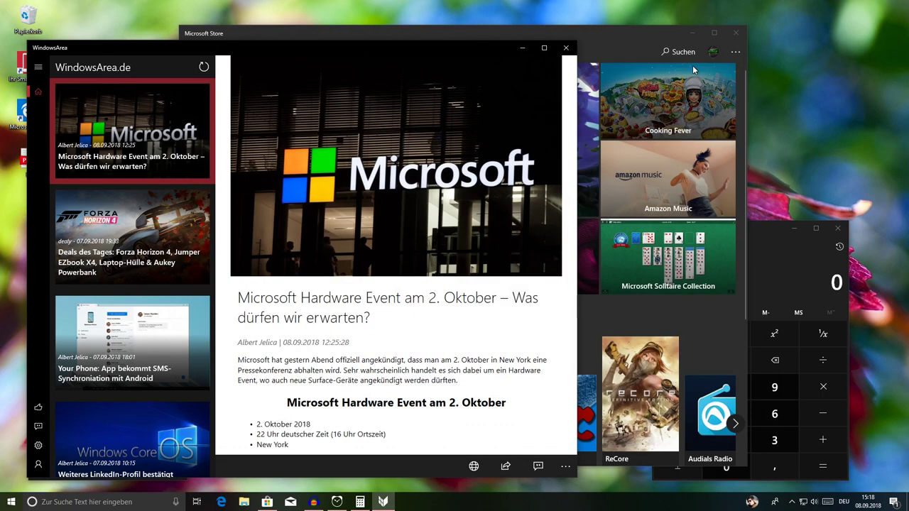
pyautogui.click(838, 228)
pyautogui.click(337, 500)
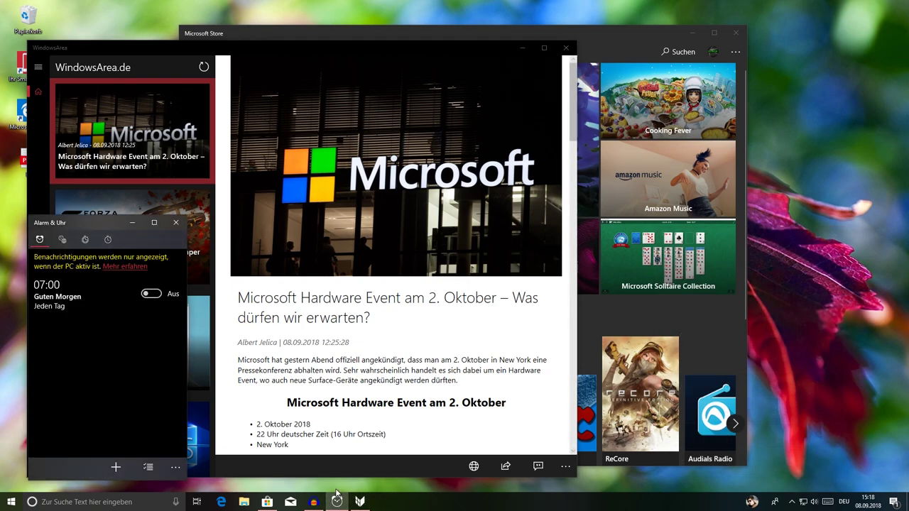
pyautogui.click(176, 223)
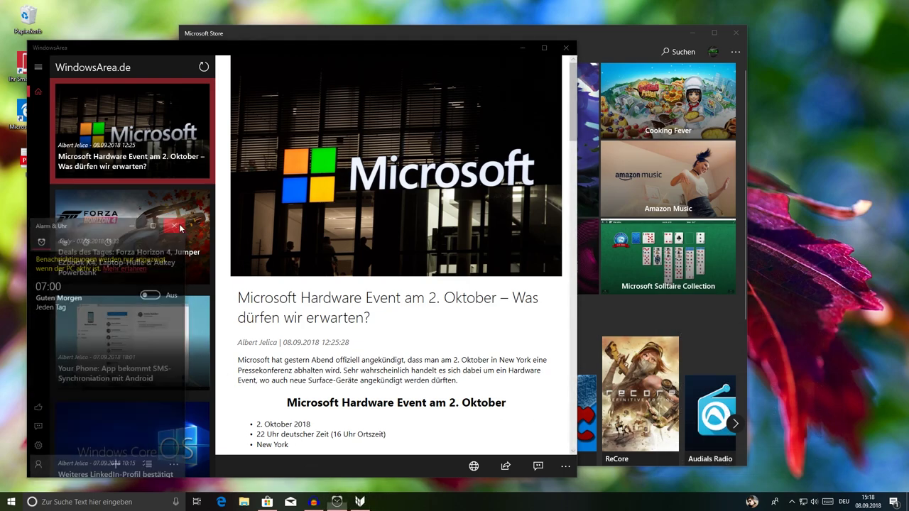
pyautogui.click(129, 112)
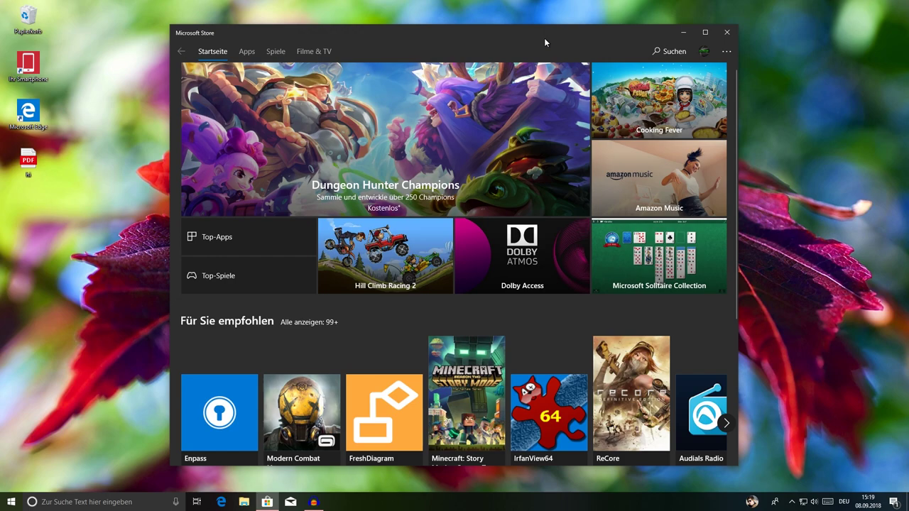
# Open the IrfanView64 page in the Microsoft Store and view its screenshot at full size
pyautogui.click(565, 404)
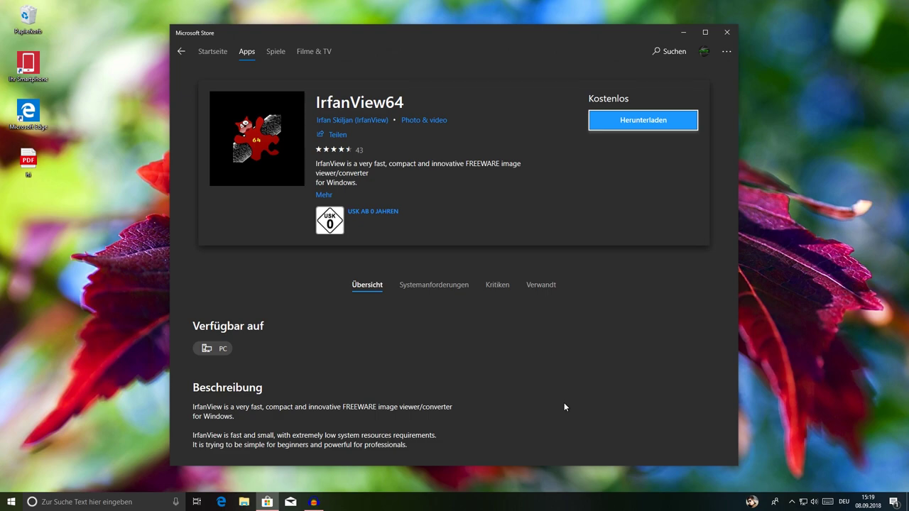
pyautogui.scroll(-4, 564, 407)
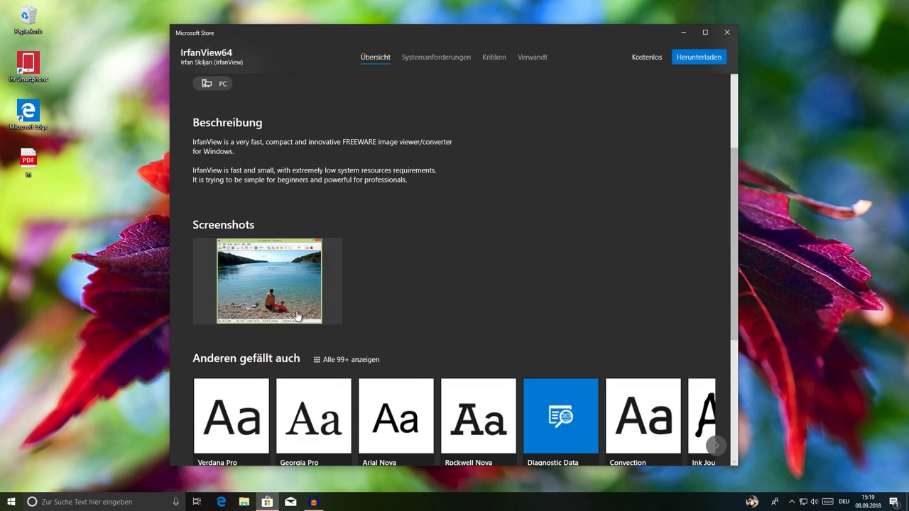
pyautogui.click(299, 315)
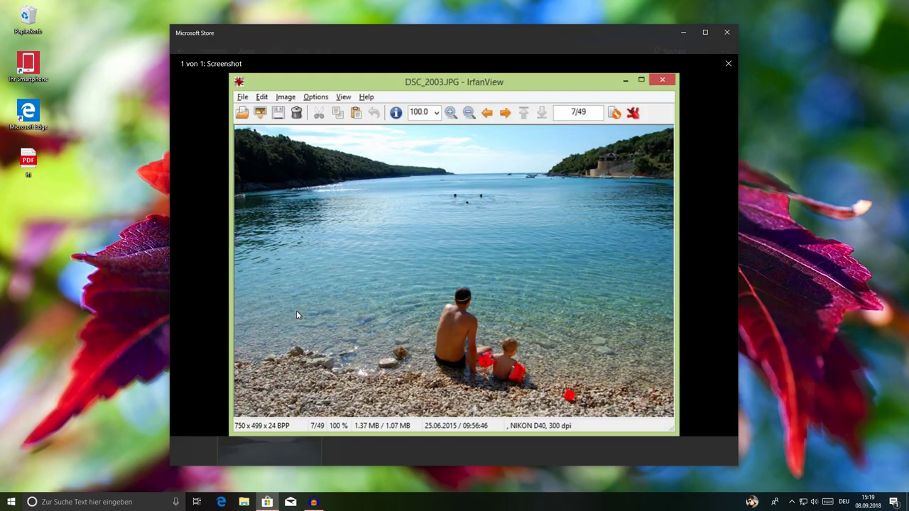
# Launch the Paint desktop app to view its window, and close both Paint and the Microsoft Store
pyautogui.press('super')
pyautogui.write('paint')
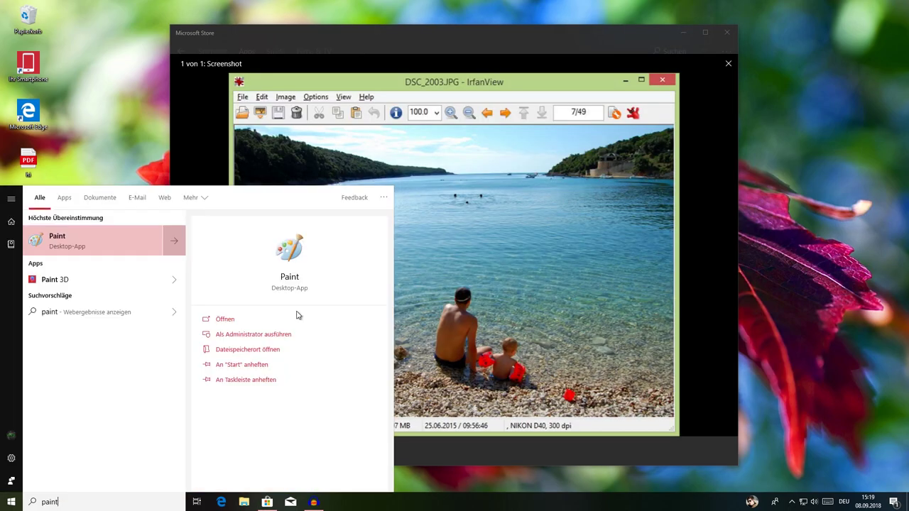
pyautogui.press('Return')
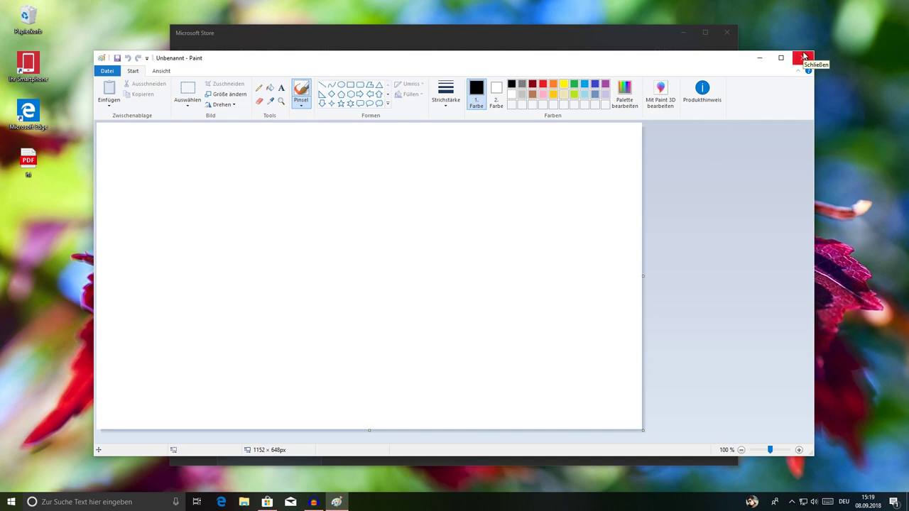
pyautogui.click(804, 56)
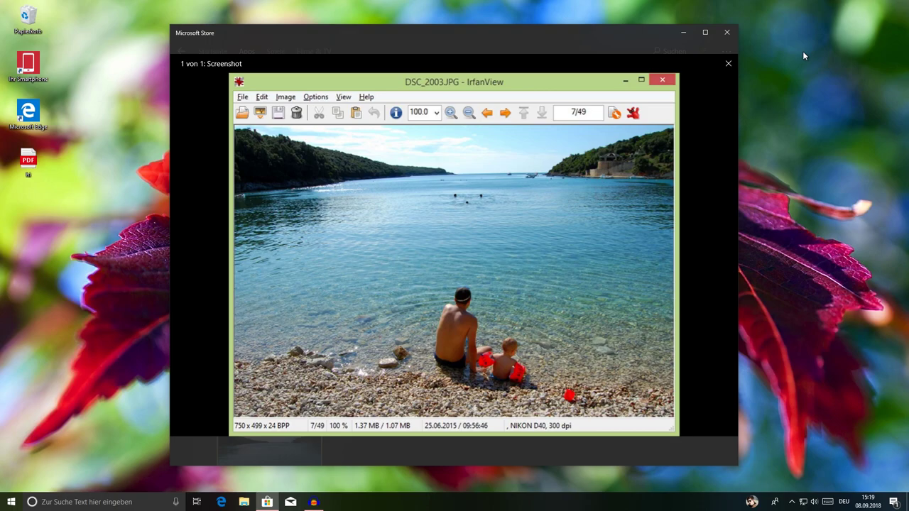
pyautogui.hotkey('alt', 'F4')
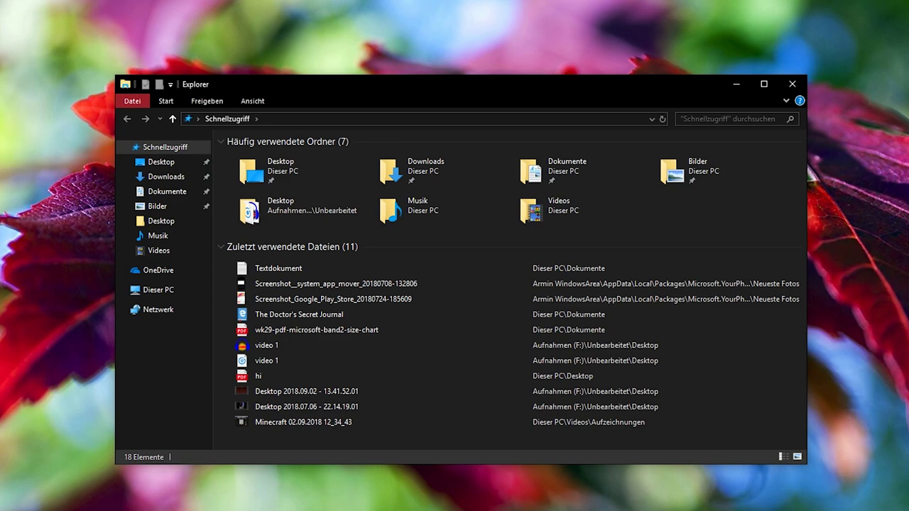
# View the properties of the Dokumente folder in File Explorer and dismiss the dialog
pyautogui.rightClick(566, 182)
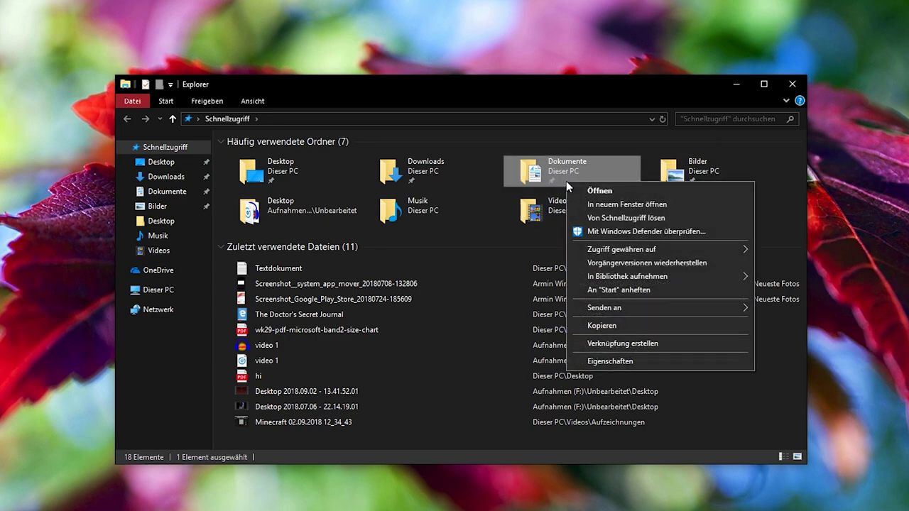
pyautogui.click(609, 360)
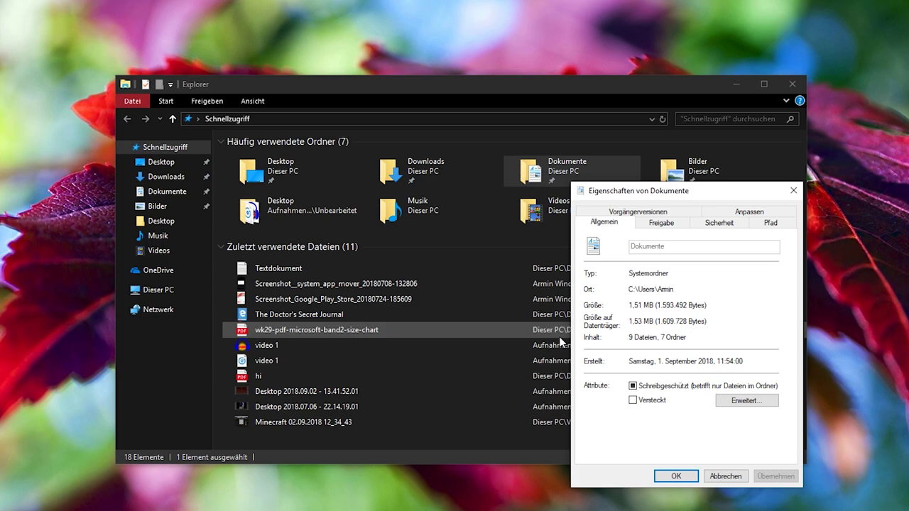
pyautogui.click(792, 191)
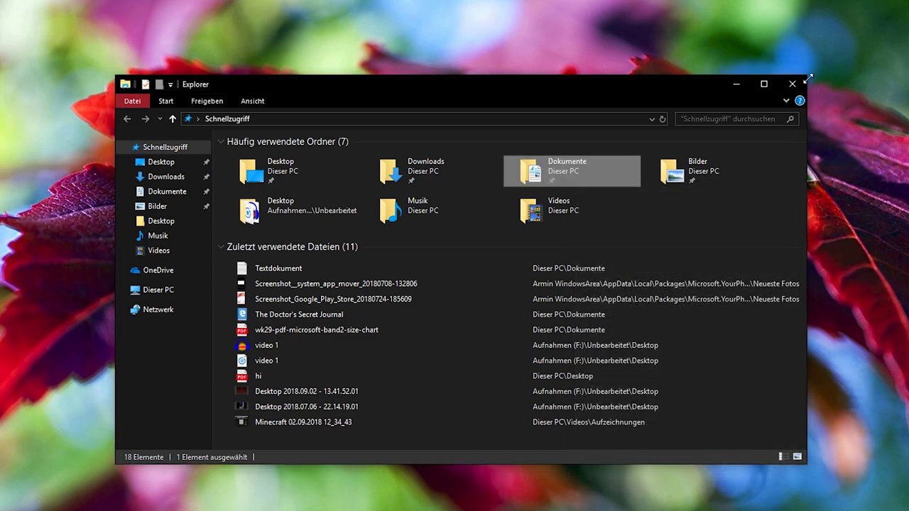
# Close the File Explorer window and view the desktop's context menu
pyautogui.rightClick(617, 170)
pyautogui.click(792, 84)
pyautogui.click(792, 84)
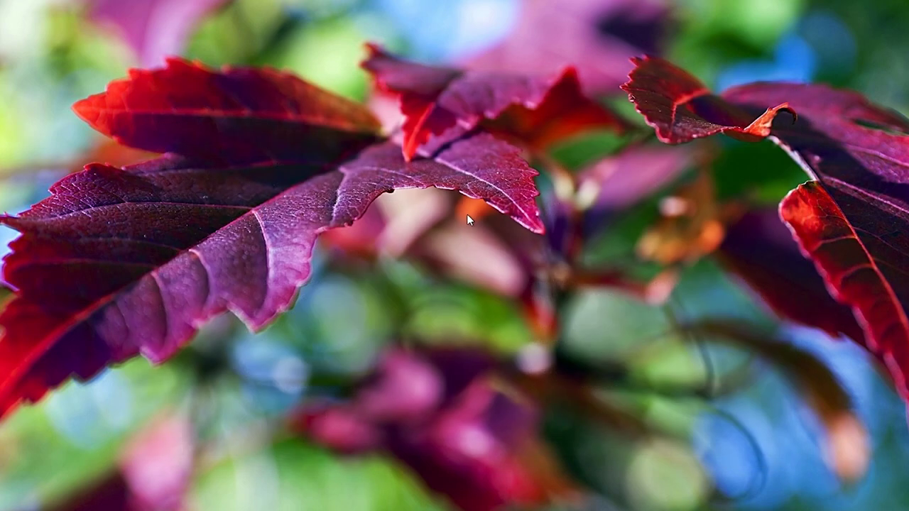
pyautogui.rightClick(466, 213)
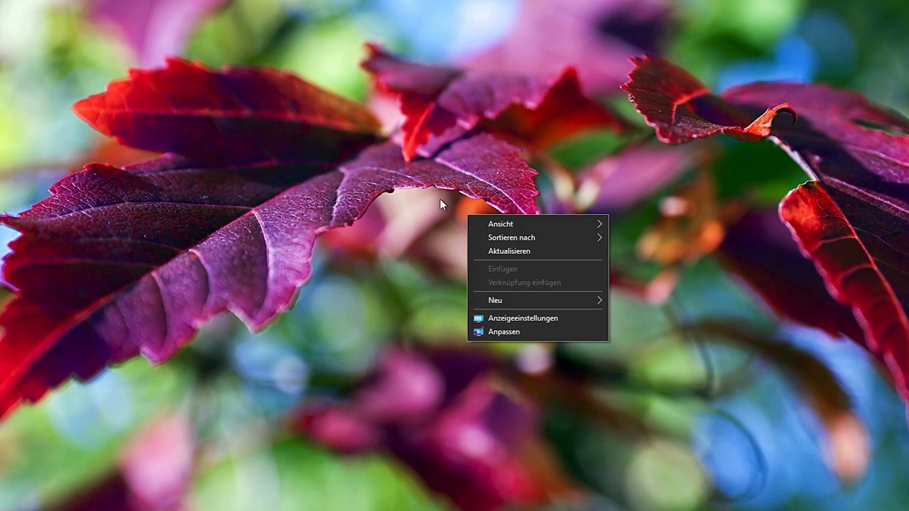
pyautogui.click(409, 200)
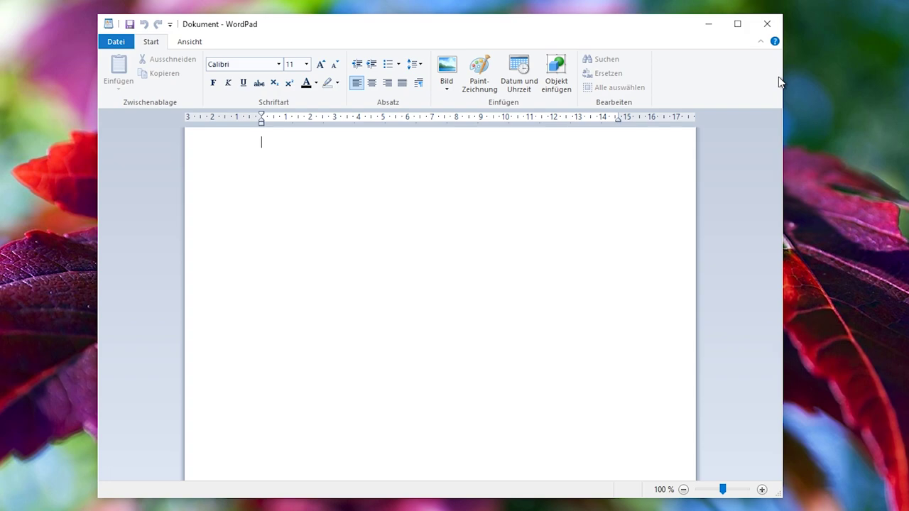
# Enter the sample text dgdfgdfgdfg in the WordPad document to view its context menu, and delete the text
pyautogui.write('dgdfgdfgdfg')
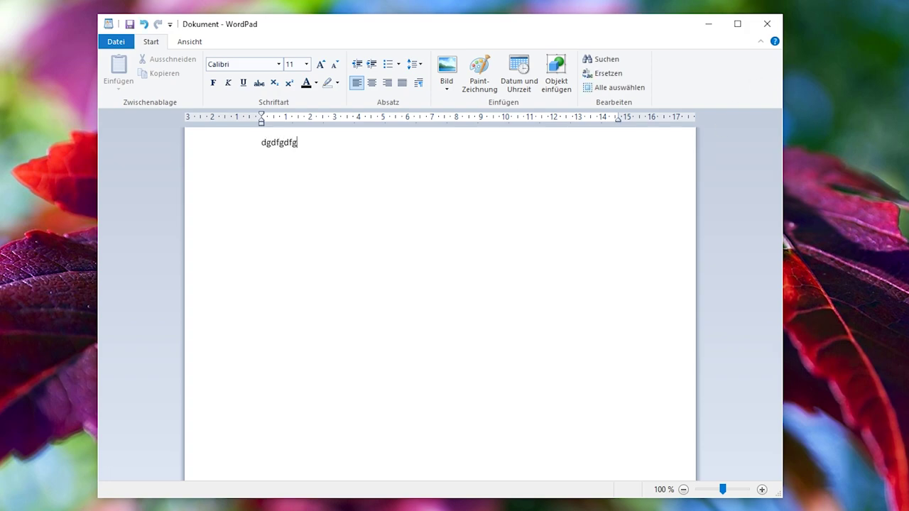
pyautogui.hotkey('ctrl', 'a')
pyautogui.rightClick(274, 147)
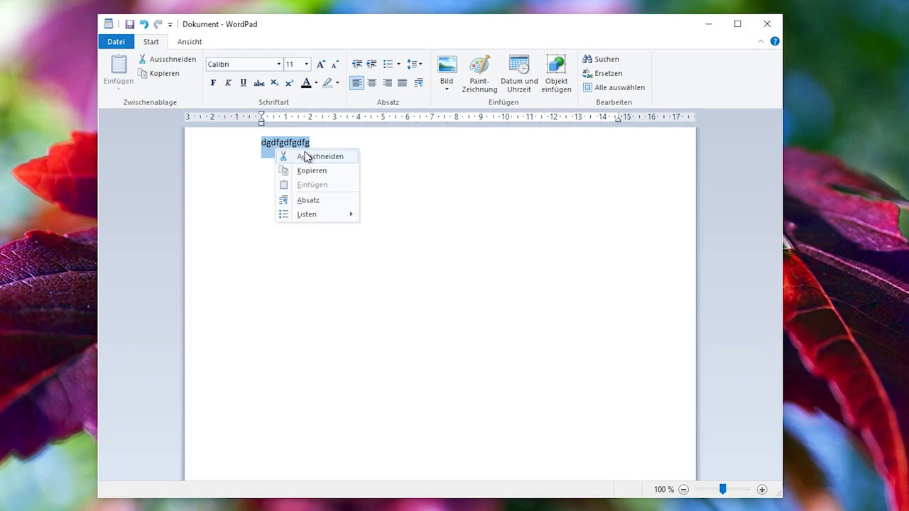
pyautogui.click(513, 178)
pyautogui.click(402, 170)
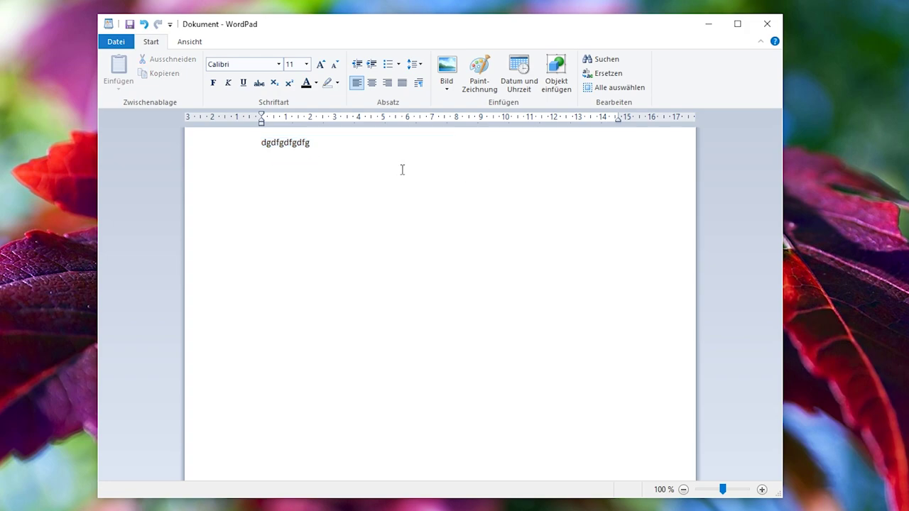
pyautogui.rightClick(402, 170)
pyautogui.press('Escape')
pyautogui.hotkey('ctrl', 'a')
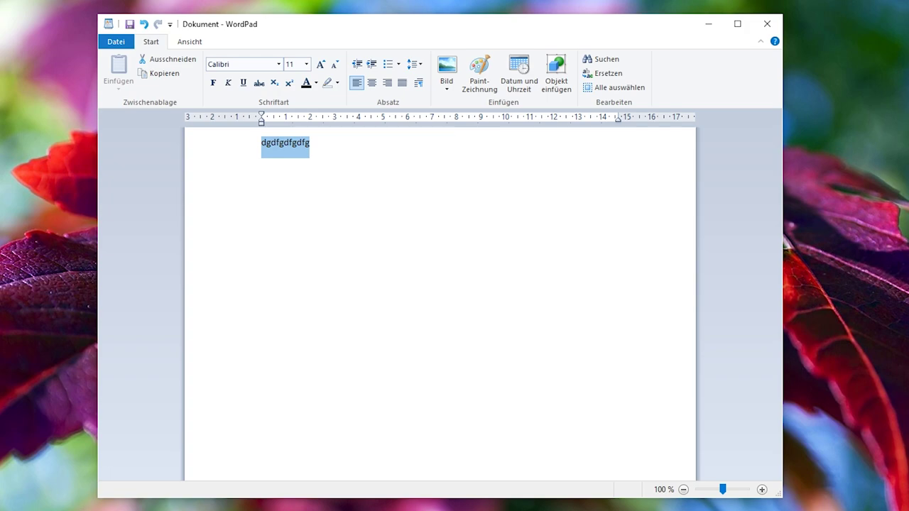
pyautogui.press('Delete')
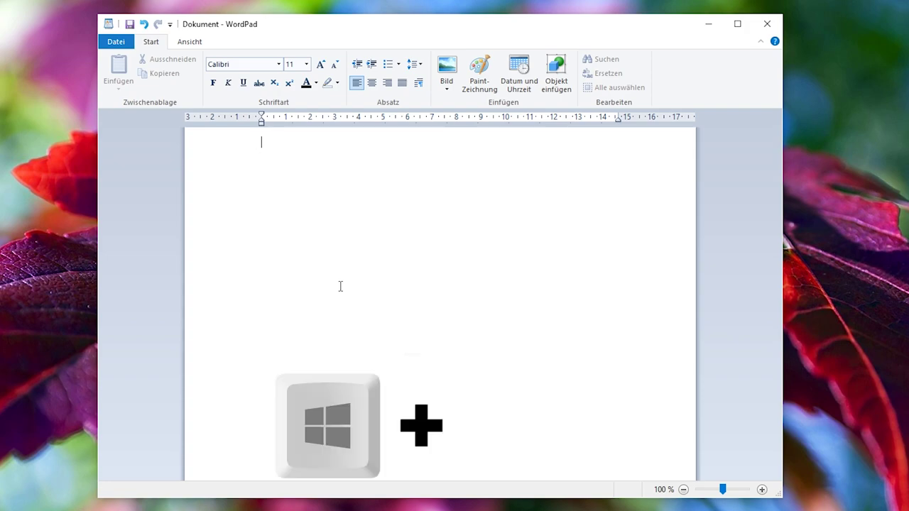
# Insert the Explorer screenshot from the clipboard history into the document and start a new line below it
pyautogui.press('super+v')
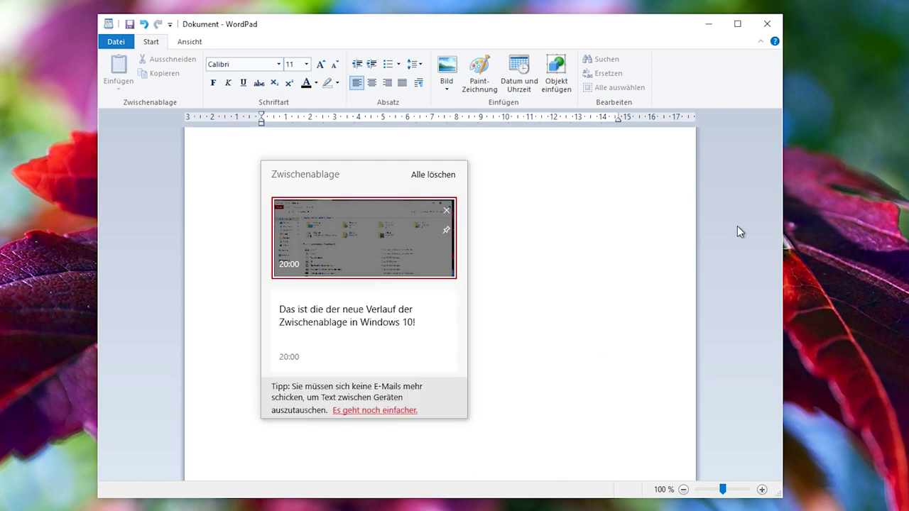
pyautogui.scroll(-3, 396, 289)
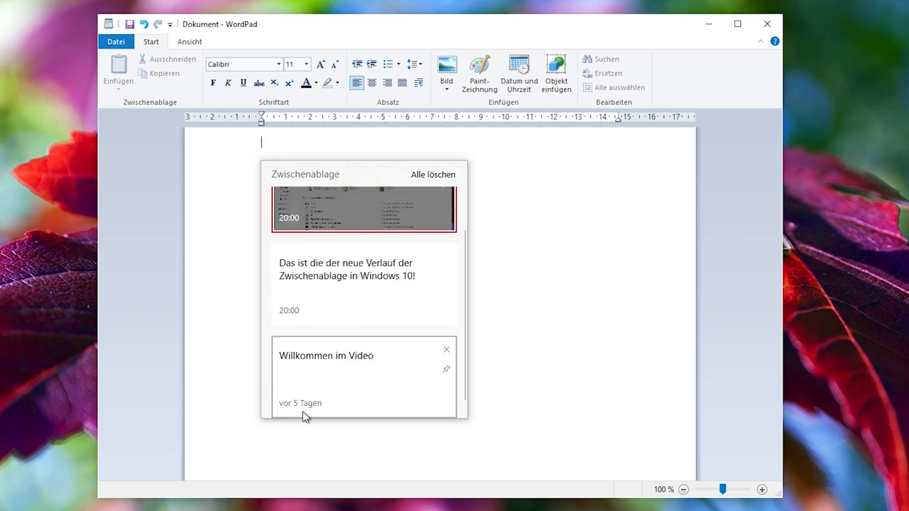
pyautogui.scroll(1, 339, 391)
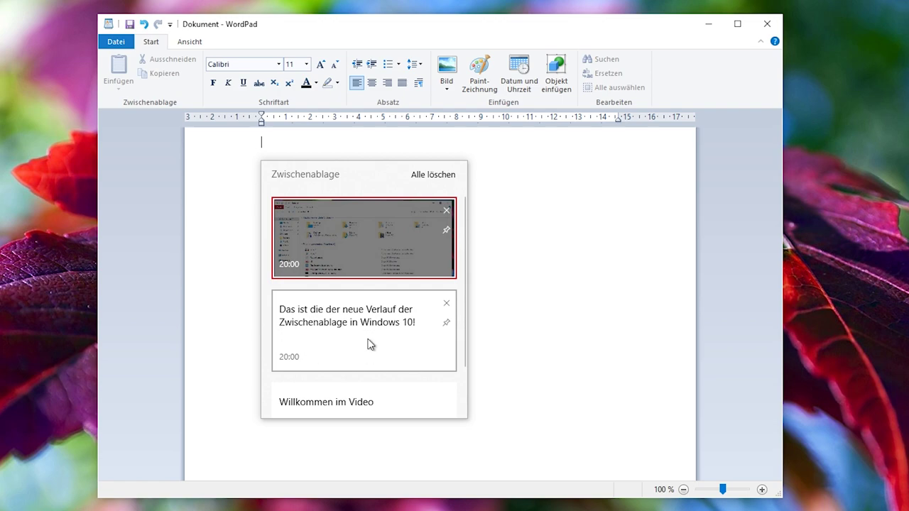
pyautogui.click(333, 245)
pyautogui.press('Return')
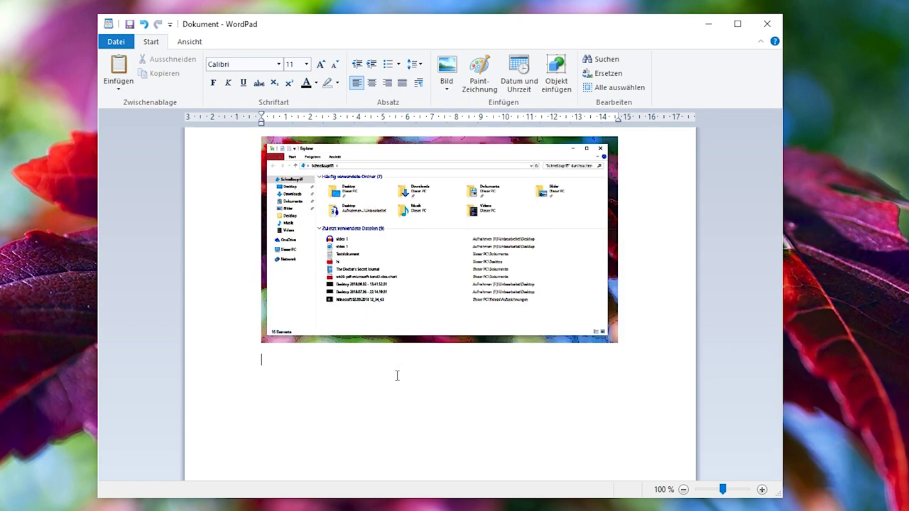
# Insert the clipboard history entries "Das ist die der neue Verlauf der Zwischenablage in Windows 10!" and "Willkommen im Video" on separate lines
pyautogui.press('super+v')
pyautogui.scroll(-1, 390, 426)
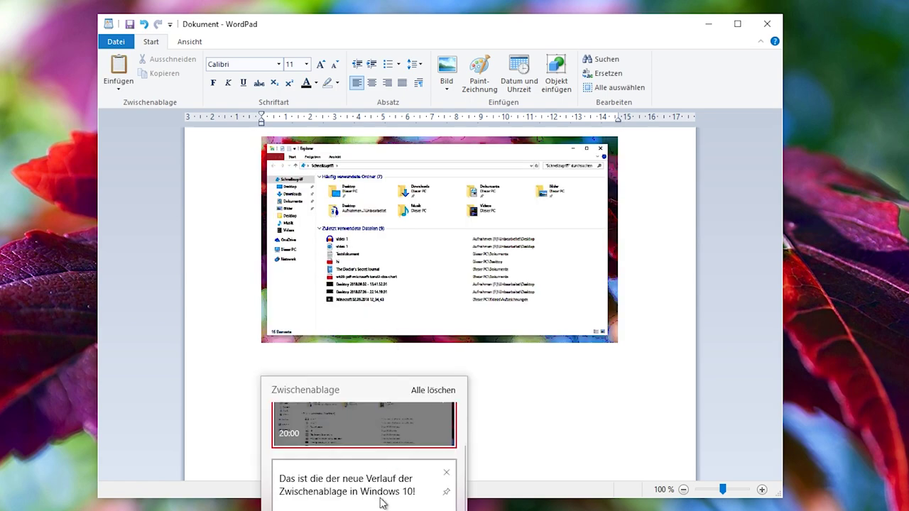
pyautogui.click(373, 494)
pyautogui.press('Return')
pyautogui.press('super+v')
pyautogui.scroll(-1, 349, 324)
pyautogui.click(348, 323)
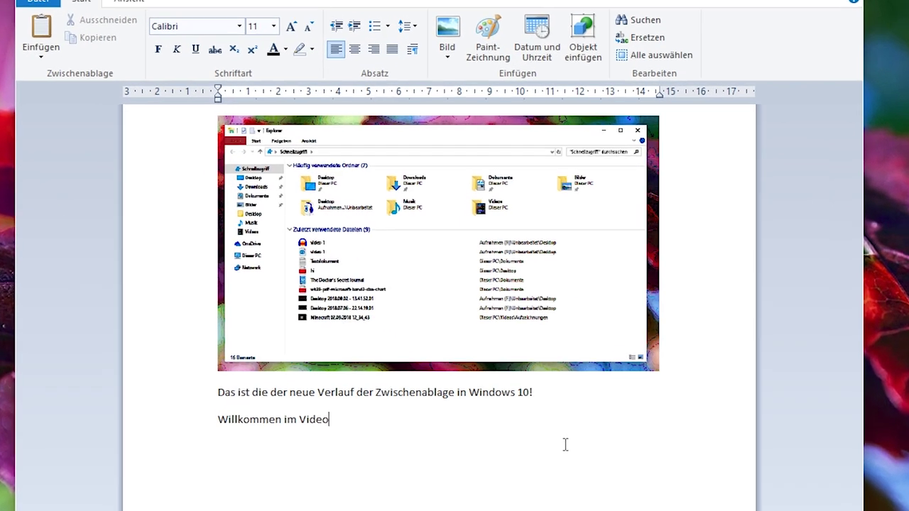
# Examine the remove and pin options of the clipboard history entries, and open the Zwischenablage page in the system settings
pyautogui.press('super+v')
pyautogui.scroll(-1, 573, 302)
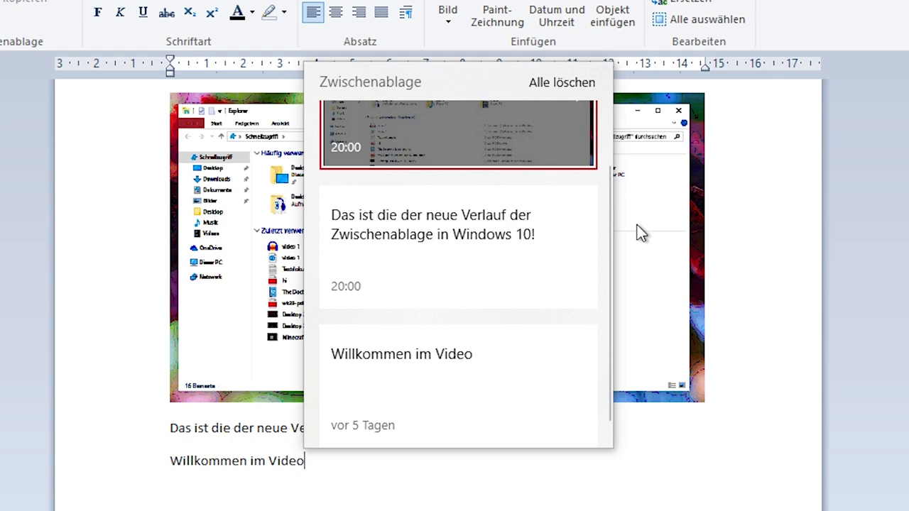
pyautogui.moveTo(549, 211)
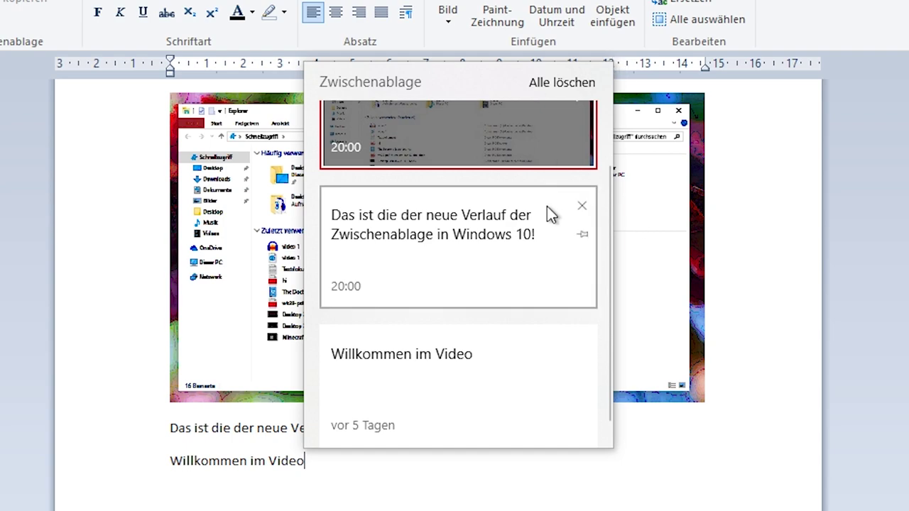
pyautogui.click(556, 248)
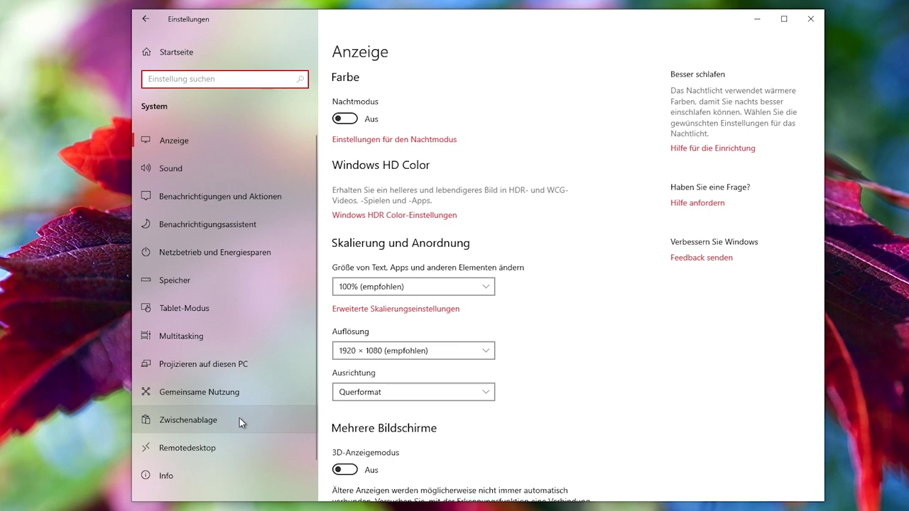
pyautogui.click(240, 420)
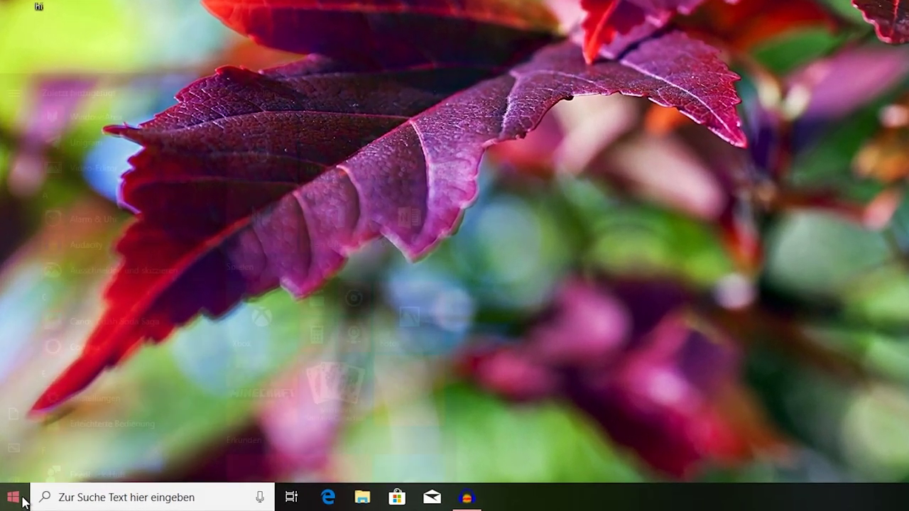
# Launch the Ausschneiden und skizzieren app
pyautogui.click(11, 501)
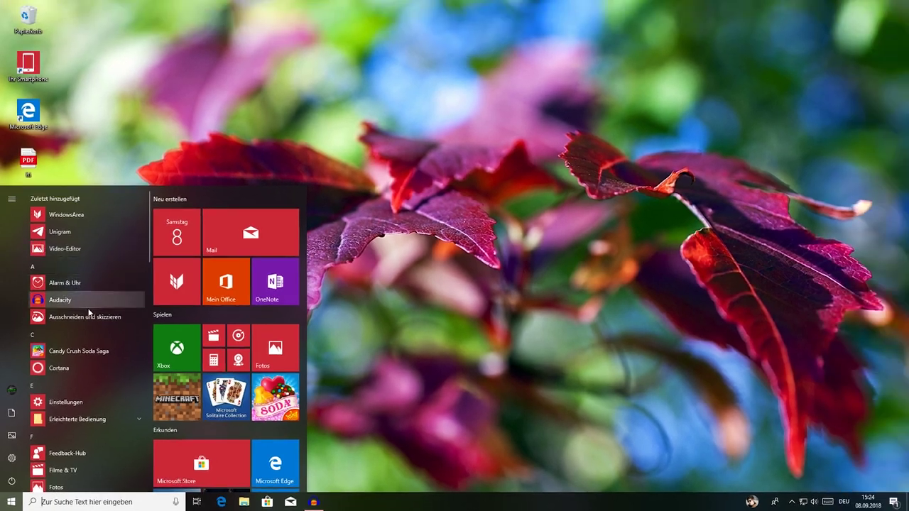
pyautogui.click(124, 220)
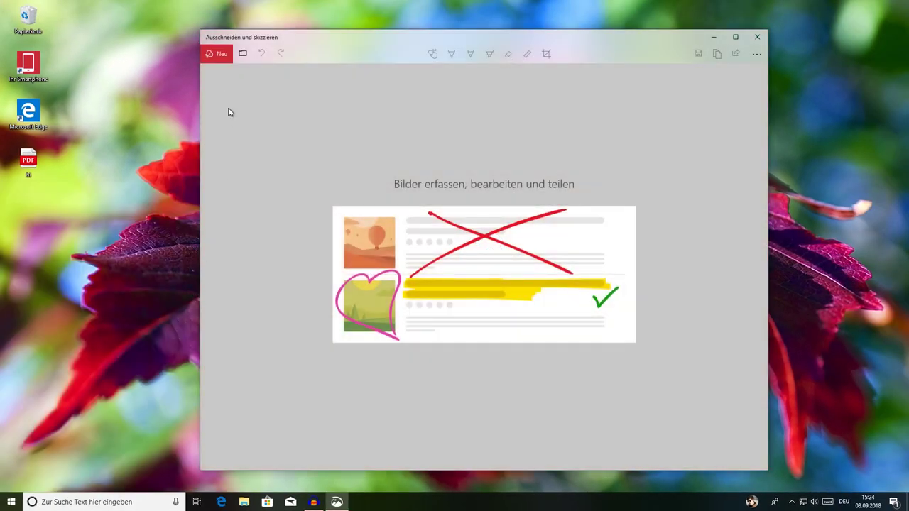
# Capture a rectangular snip of most of the desktop wallpaper and sketch a red figure eight over the leaves
pyautogui.click(218, 55)
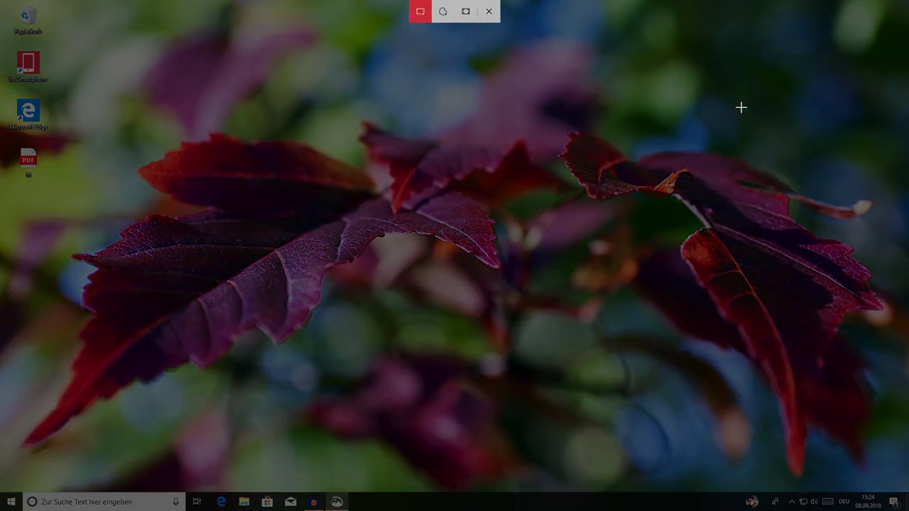
pyautogui.moveTo(768, 84); pyautogui.dragTo(172, 363)
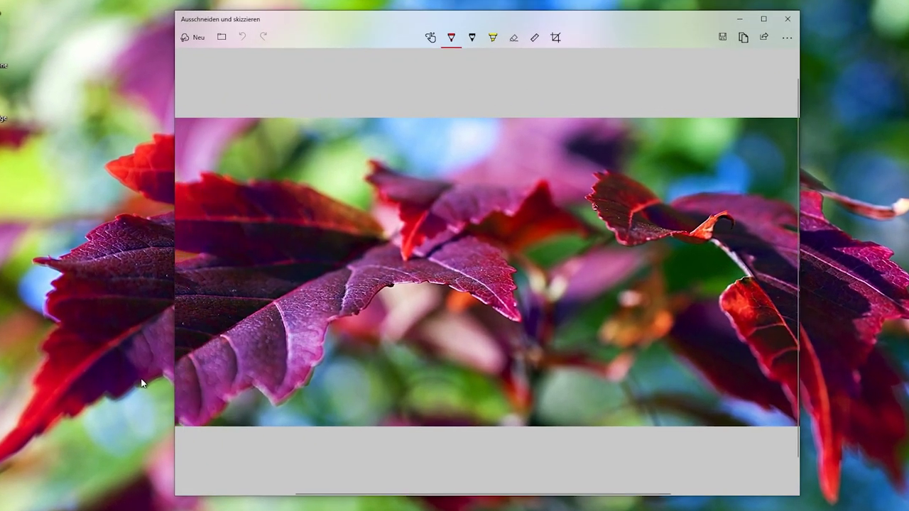
pyautogui.moveTo(429, 203)
pyautogui.mouseDown()
pyautogui.moveTo(529, 325)
pyautogui.moveTo(458, 260)
pyautogui.moveTo(465, 184)
pyautogui.moveTo(432, 205)
pyautogui.mouseUp()
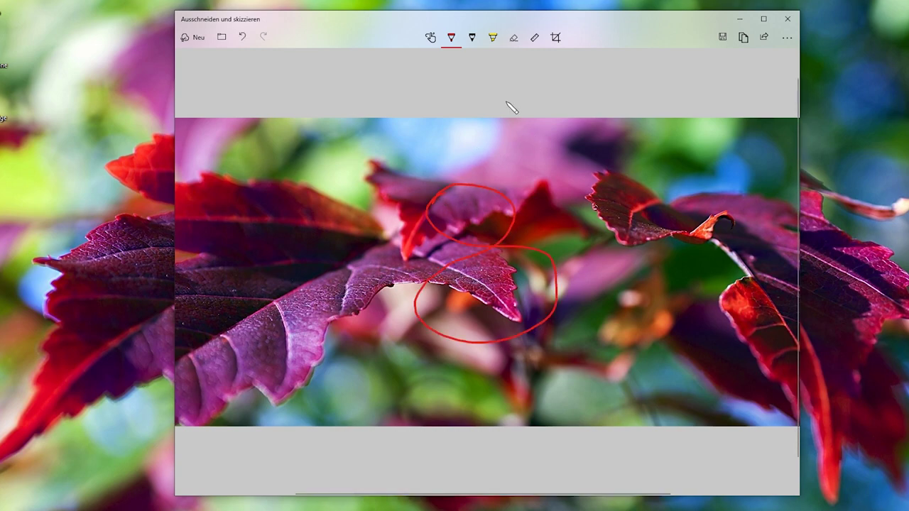
# Show the ruler at 0° across the lower part of the snip and choose the red pen
pyautogui.click(534, 41)
pyautogui.moveTo(548, 129); pyautogui.dragTo(447, 341)
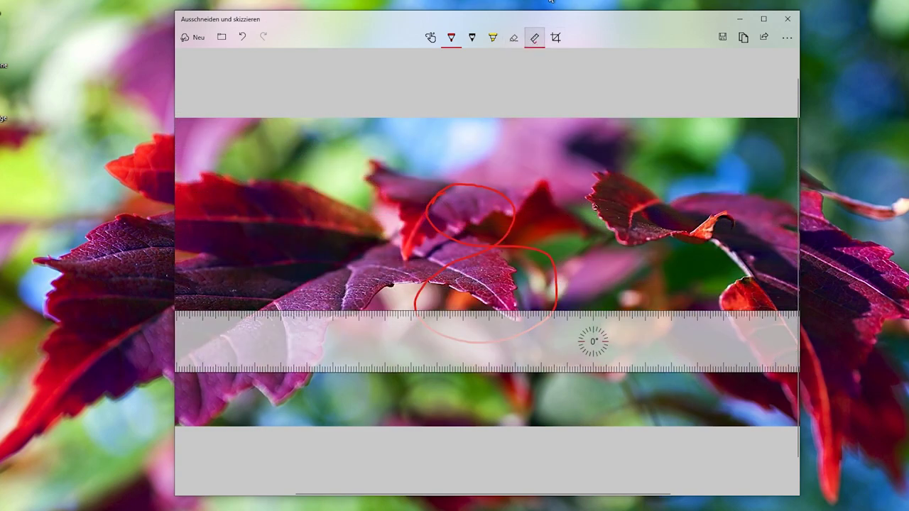
pyautogui.click(451, 39)
pyautogui.click(618, 91)
# Crop the snip to a smaller area around the red figure eight
pyautogui.click(556, 37)
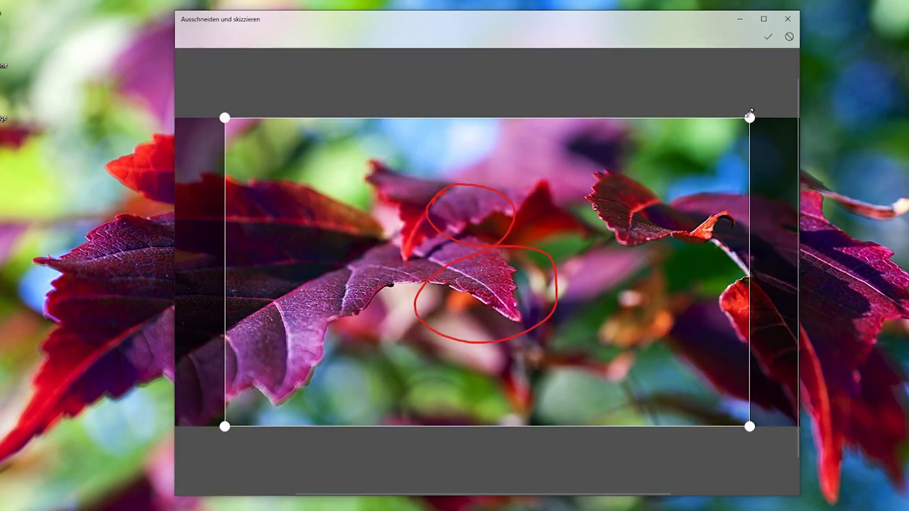
pyautogui.moveTo(749, 116); pyautogui.dragTo(552, 169)
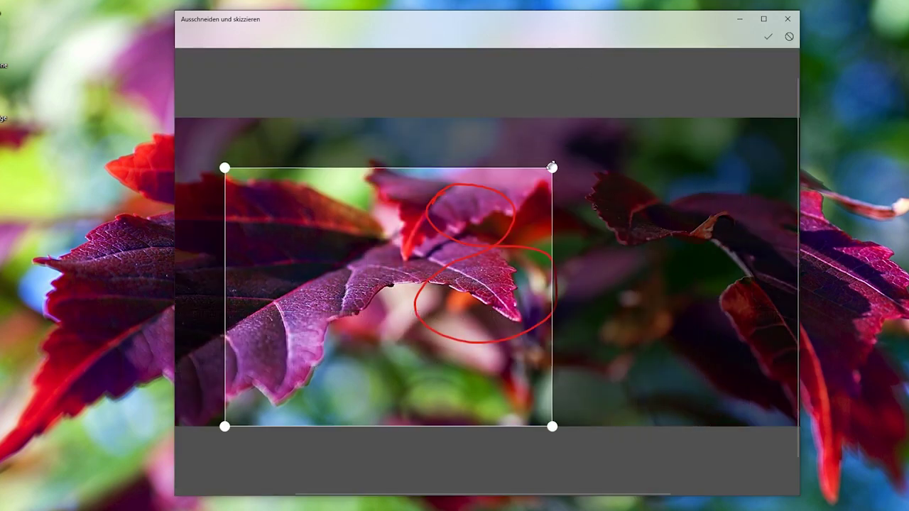
pyautogui.moveTo(466, 264); pyautogui.dragTo(529, 232)
pyautogui.click(767, 36)
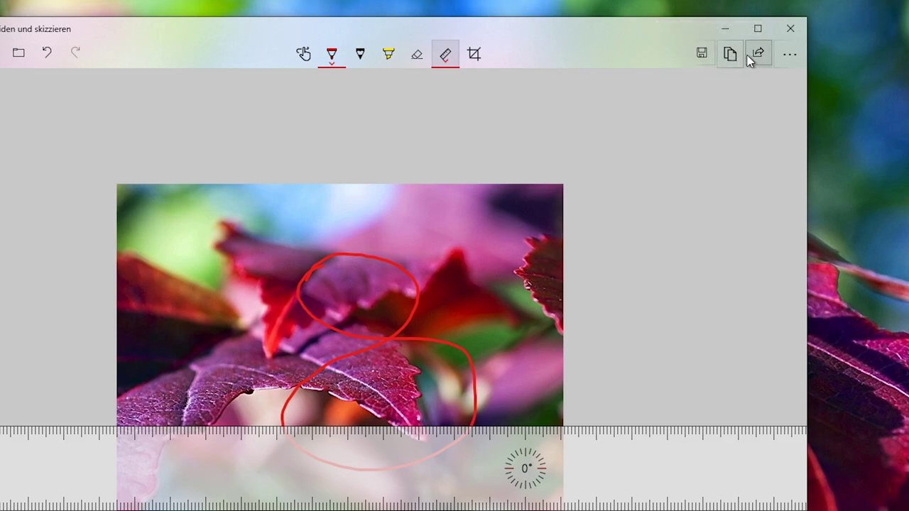
# Examine the sharing targets offered for the cropped snip, and close Ausschneiden und skizzieren
pyautogui.click(757, 55)
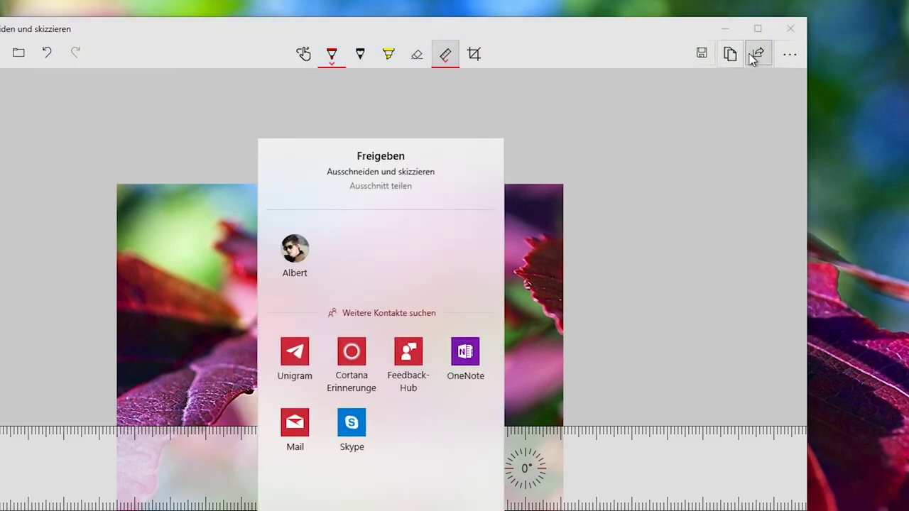
pyautogui.click(692, 166)
pyautogui.click(790, 28)
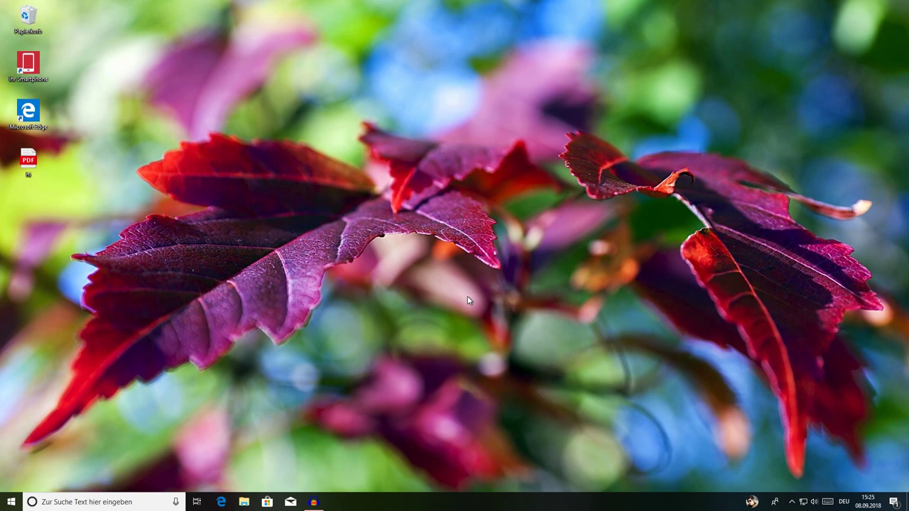
# Capture a rectangular snip of the wallpaper's centre from the desktop, open it for editing from its notification, and close the editor
pyautogui.press('super+shift+s')
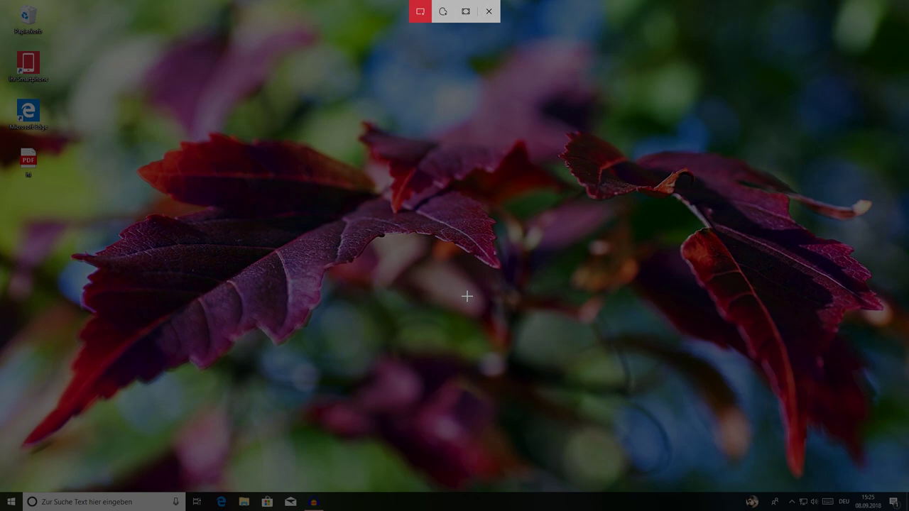
pyautogui.moveTo(701, 112); pyautogui.dragTo(373, 308)
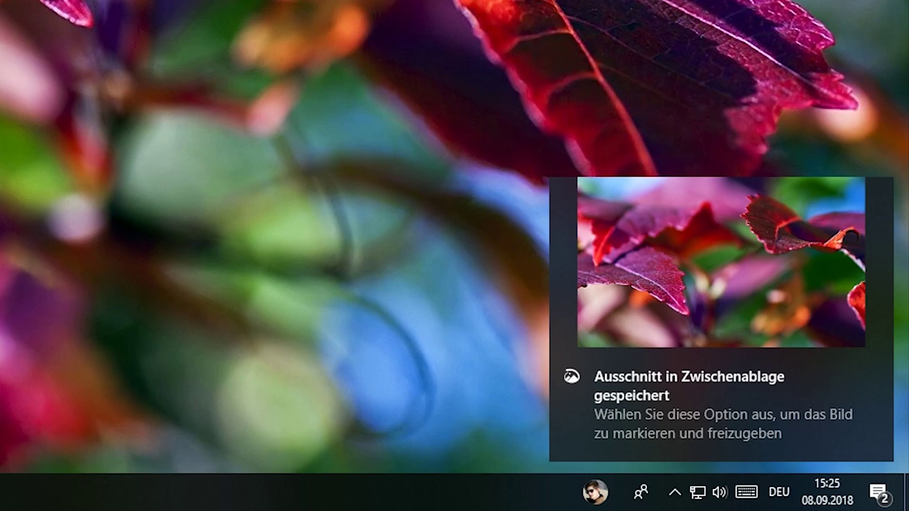
pyautogui.click(634, 305)
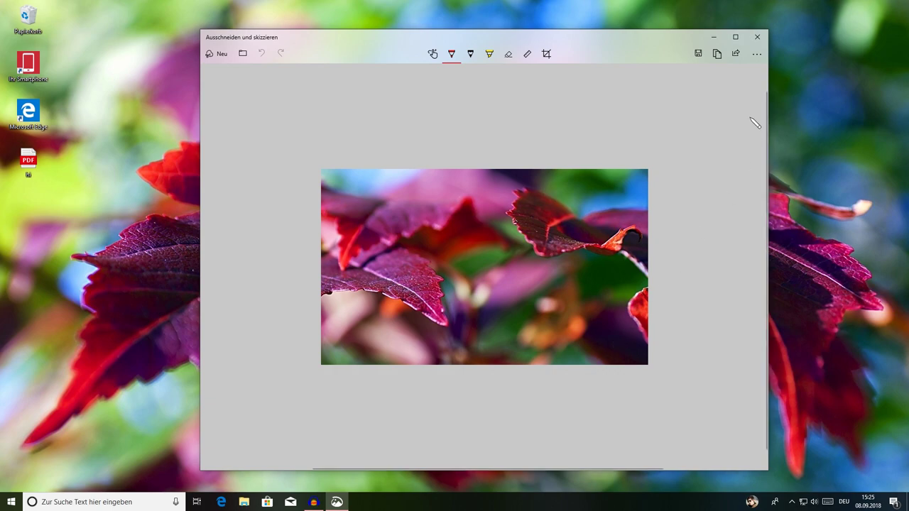
pyautogui.click(757, 37)
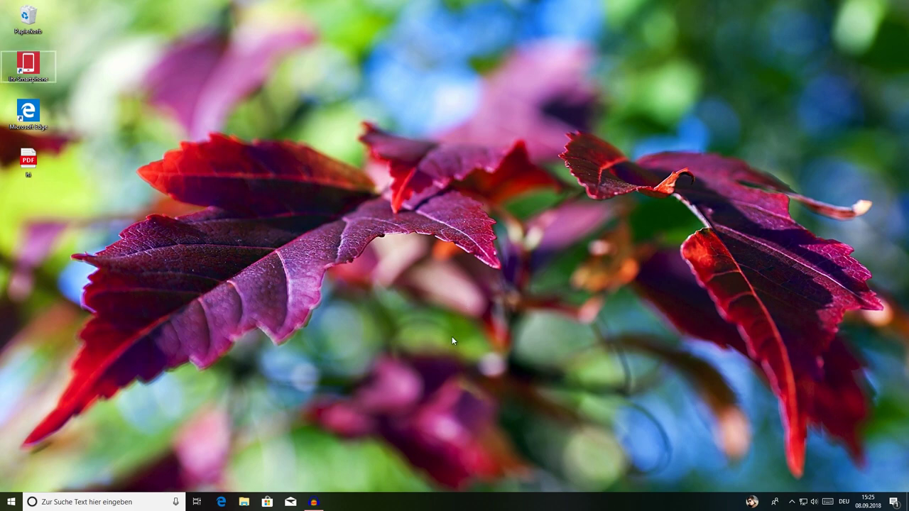
# Open a full-screen snip through Ausschneiden und skizzieren in the Windows Ink-Arbeitsbereich, and close the editor
pyautogui.press('super+w')
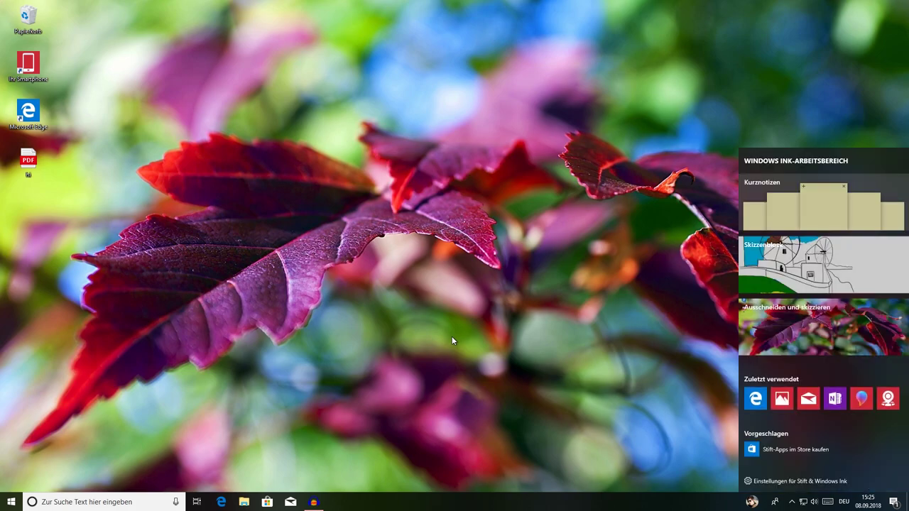
pyautogui.click(835, 326)
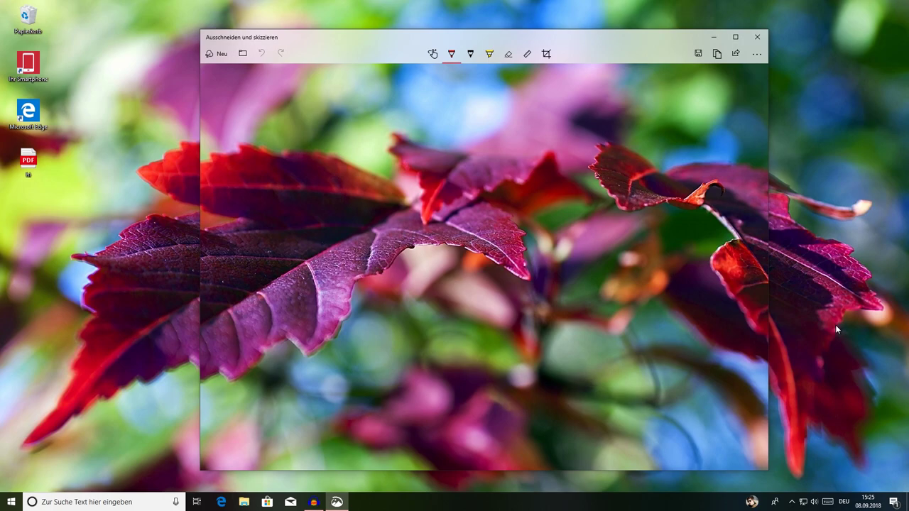
pyautogui.click(758, 38)
# Examine the Bildschirmverknüpfung drucken option in the Tastatur settings of Erleichterte Bedienung, and close the settings
pyautogui.click(11, 502)
pyautogui.click(11, 458)
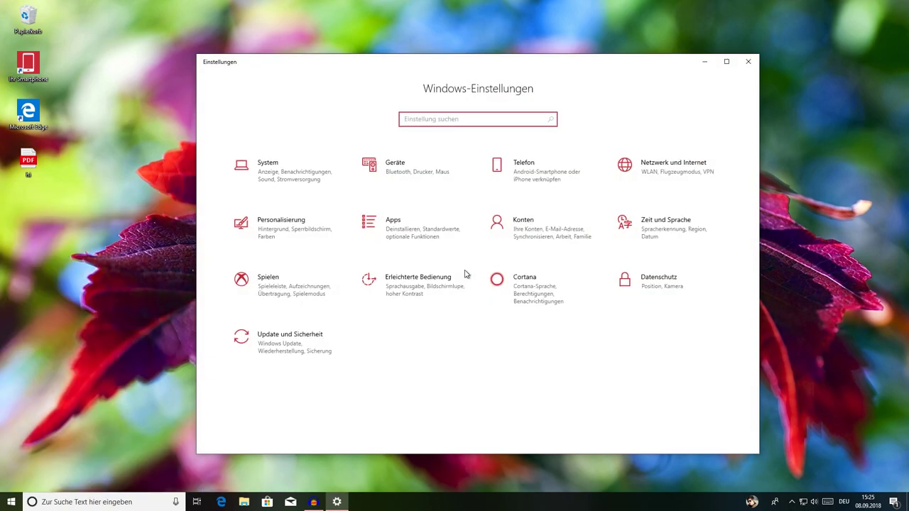
pyautogui.click(420, 285)
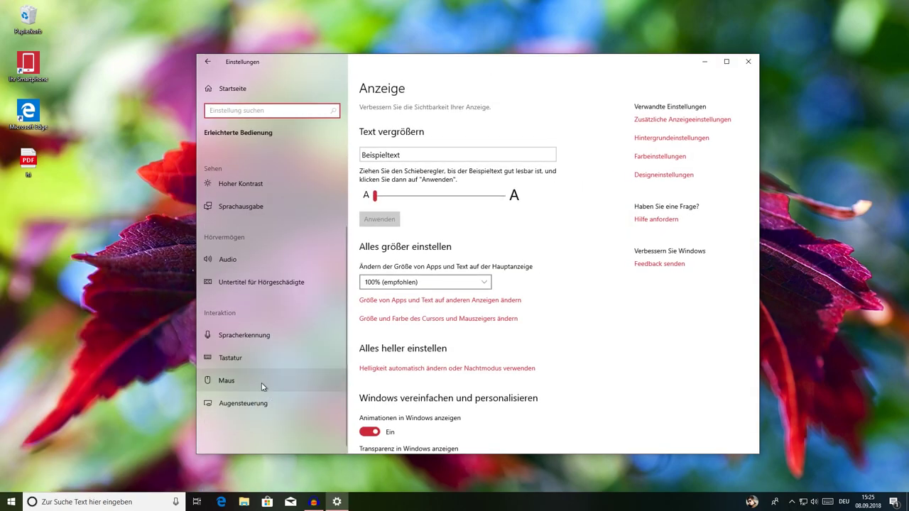
pyautogui.click(252, 361)
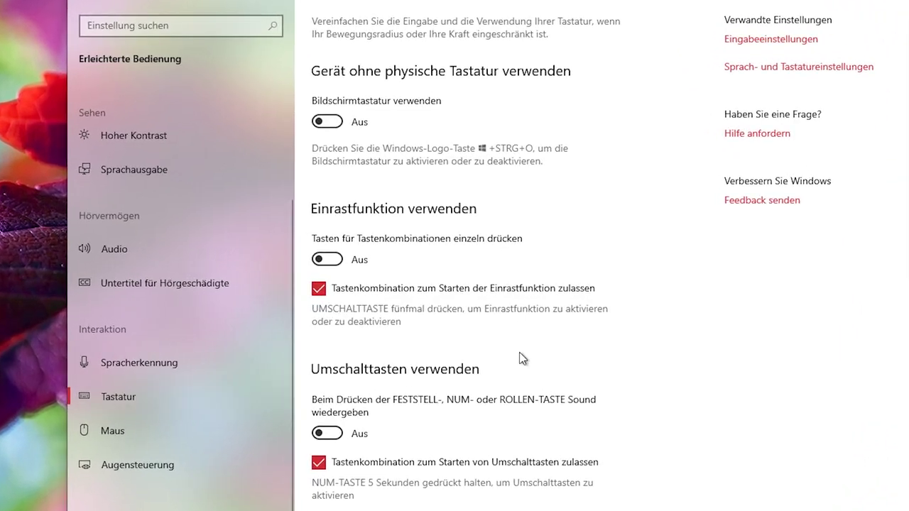
pyautogui.scroll(-7, 521, 360)
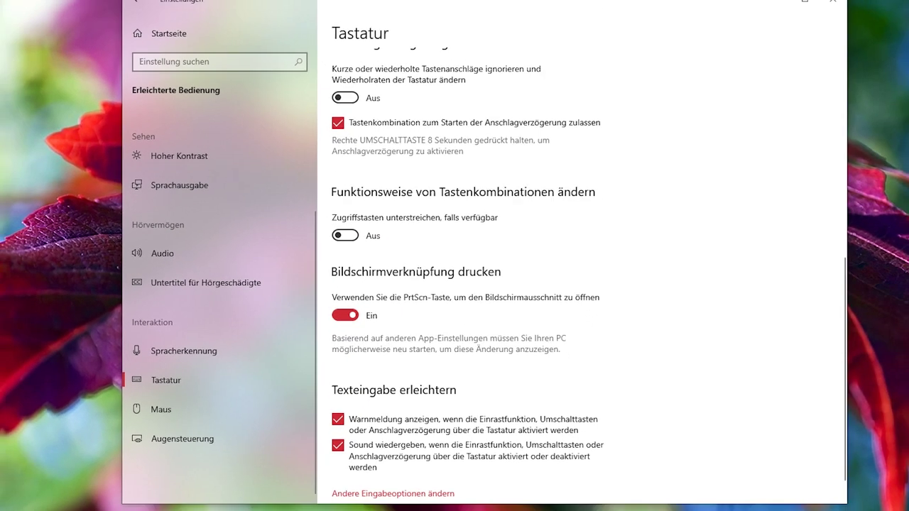
pyautogui.hotkey('alt', 'F4')
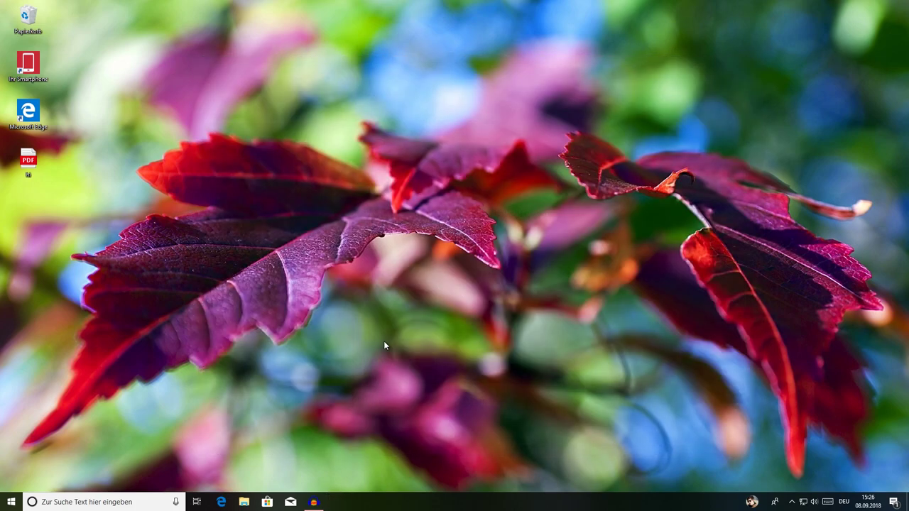
# Capture a freeform snip of the leaves in the middle of the desktop wallpaper
pyautogui.press('Print')
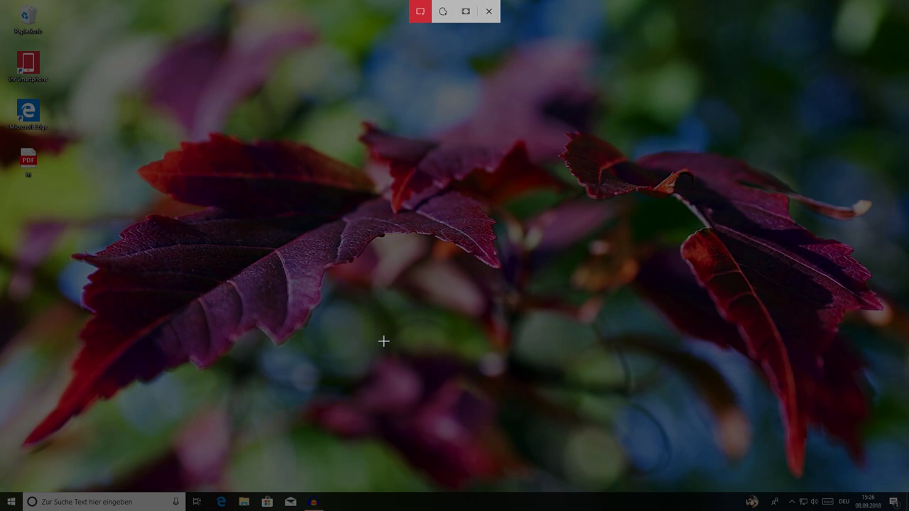
pyautogui.click(443, 12)
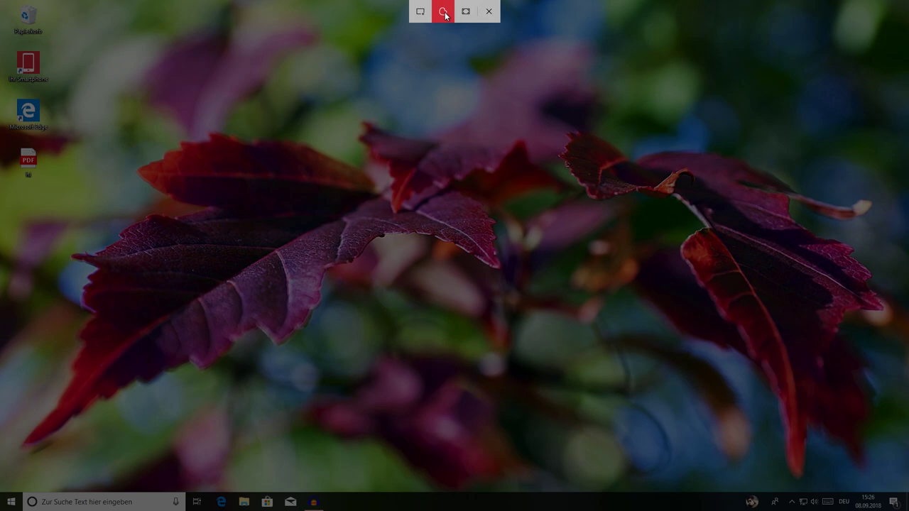
pyautogui.moveTo(449, 72)
pyautogui.mouseDown()
pyautogui.moveTo(379, 77)
pyautogui.moveTo(445, 234)
pyautogui.moveTo(573, 372)
pyautogui.moveTo(611, 79)
pyautogui.moveTo(440, 77)
pyautogui.mouseUp()
# Paste the freeform snip into a new WordPad document and close it without saving
pyautogui.press('super')
pyautogui.write('wordpad')
pyautogui.press('Return')
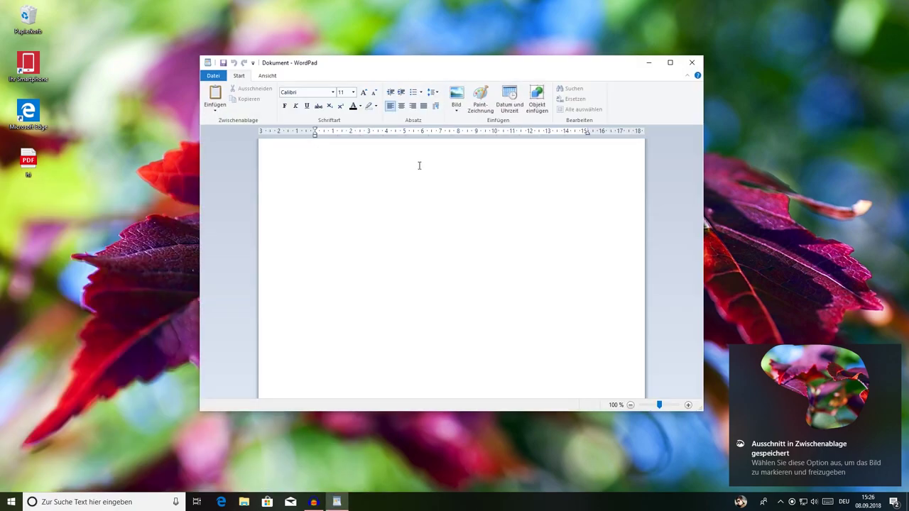
pyautogui.hotkey('ctrl', 'v')
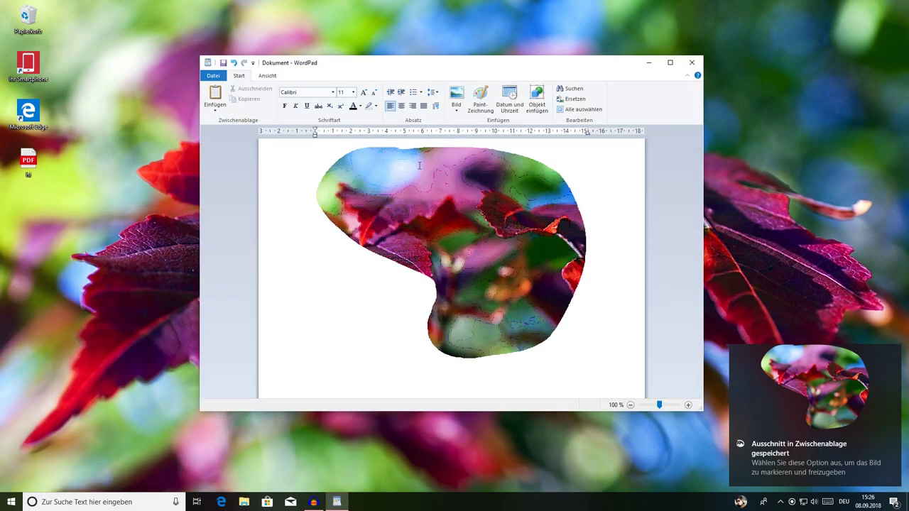
pyautogui.click(692, 62)
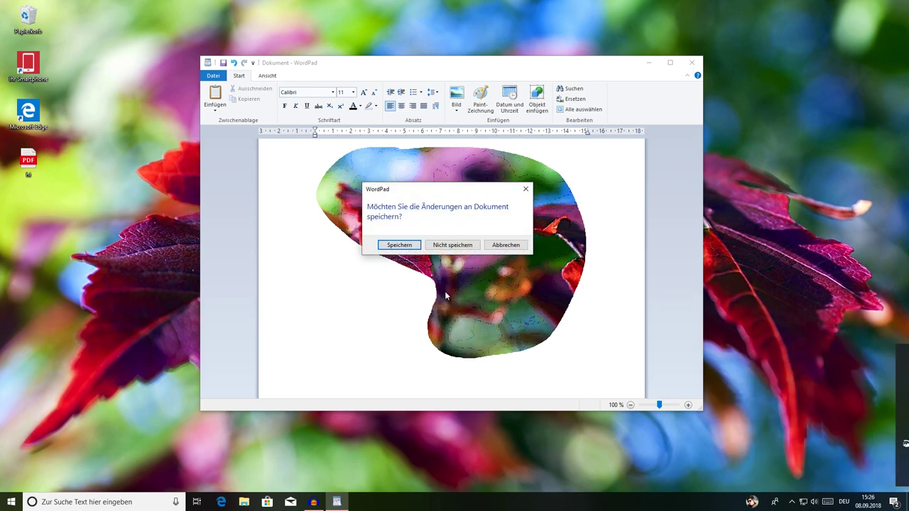
pyautogui.click(445, 246)
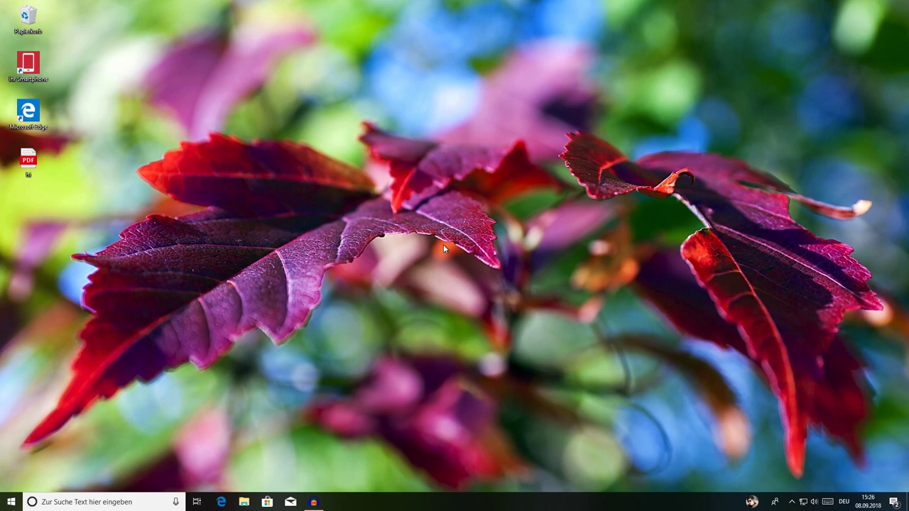
# Switch to Microsoft Edge and remove Notizen hinzufügen from the browser's toolbar
pyautogui.click(220, 502)
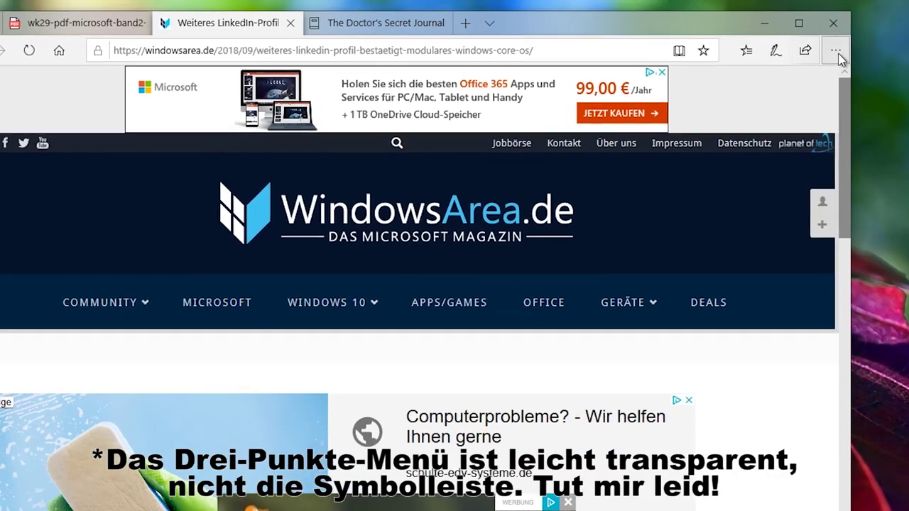
pyautogui.click(840, 47)
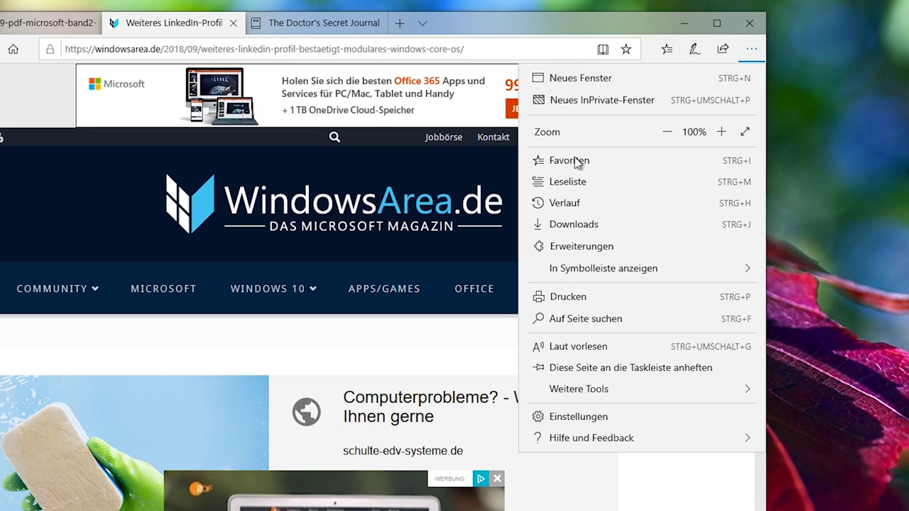
pyautogui.moveTo(562, 268)
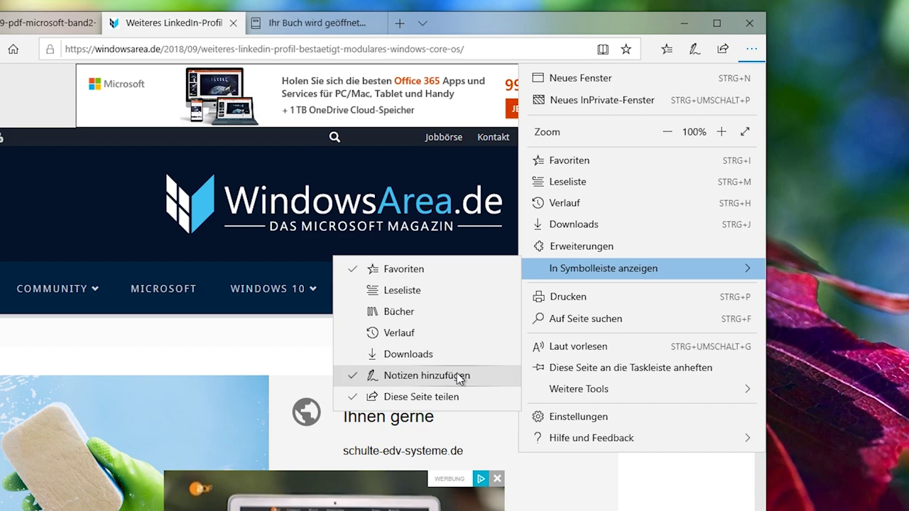
pyautogui.click(456, 375)
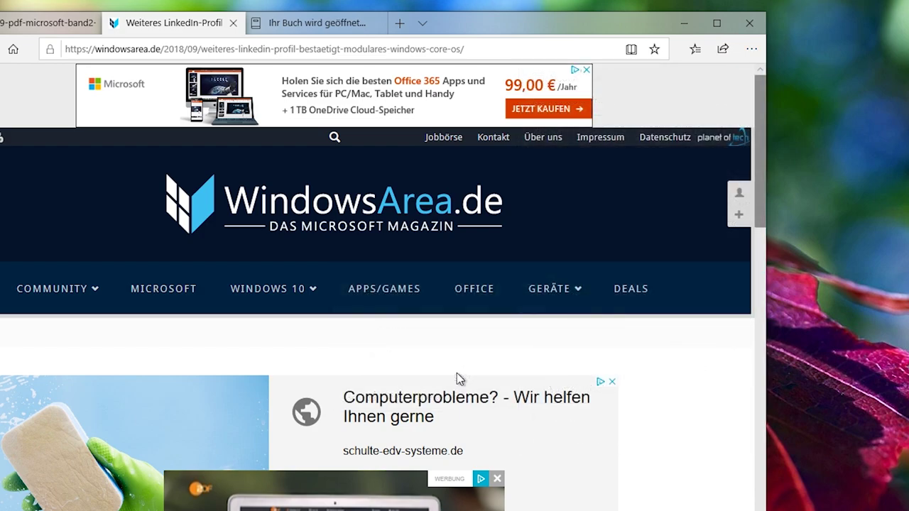
# Add Downloads to the browser's toolbar
pyautogui.click(751, 50)
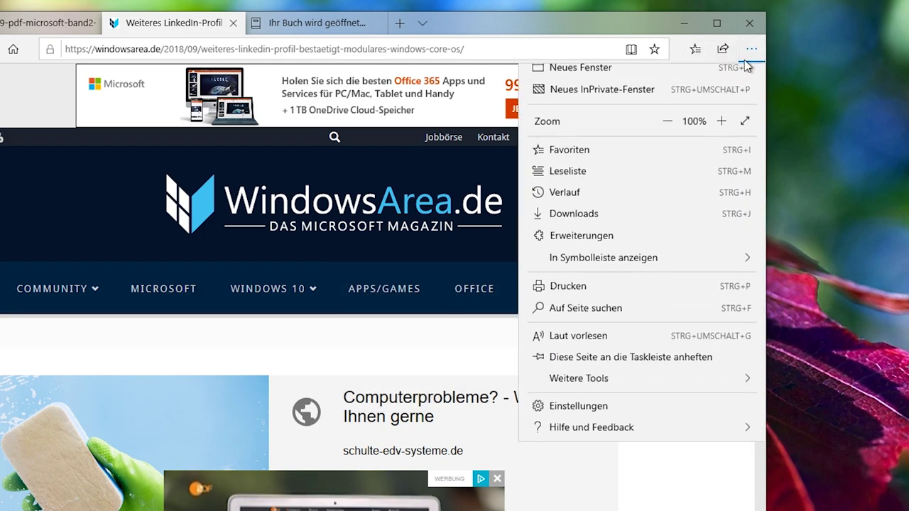
pyautogui.moveTo(659, 269)
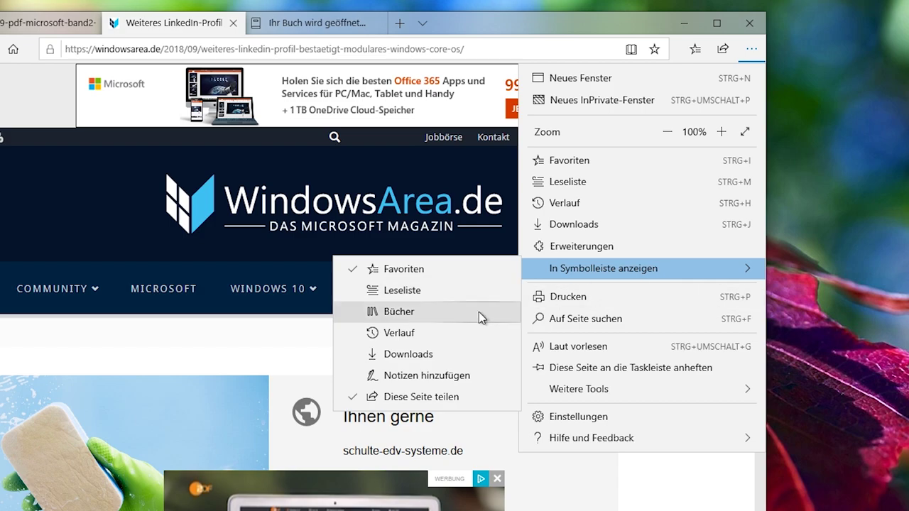
pyautogui.click(427, 354)
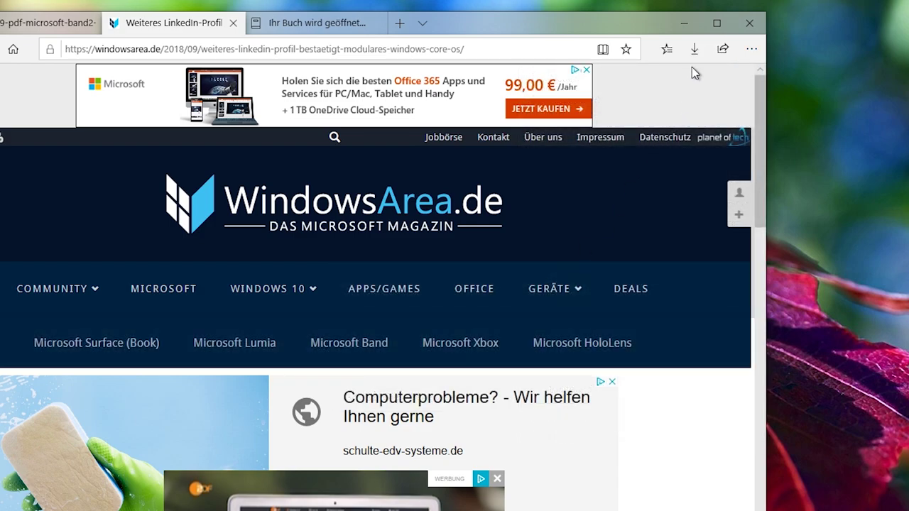
# Open the downloads list and examine the options available for the 399.07-desktop-win10-64bit download
pyautogui.click(695, 50)
pyautogui.rightClick(578, 202)
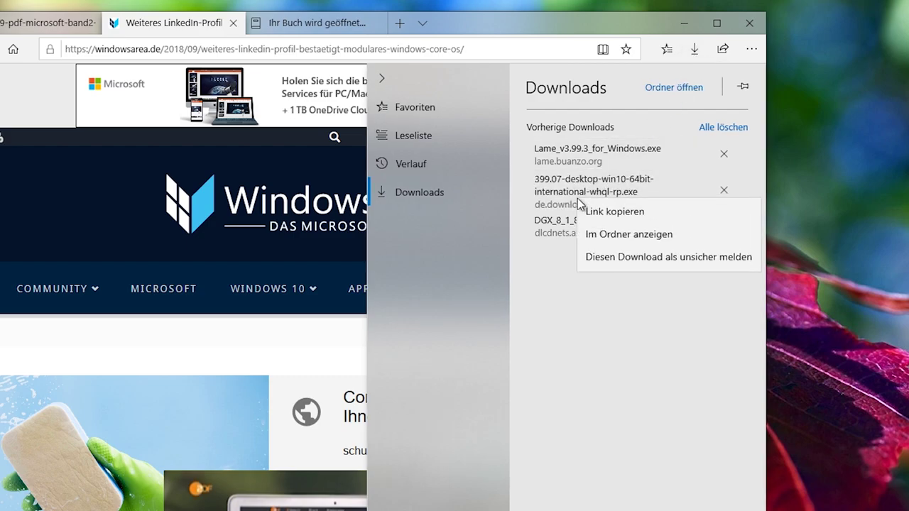
pyautogui.click(188, 262)
# View the browser's general settings and the favourites list, and close the pane
pyautogui.click(751, 49)
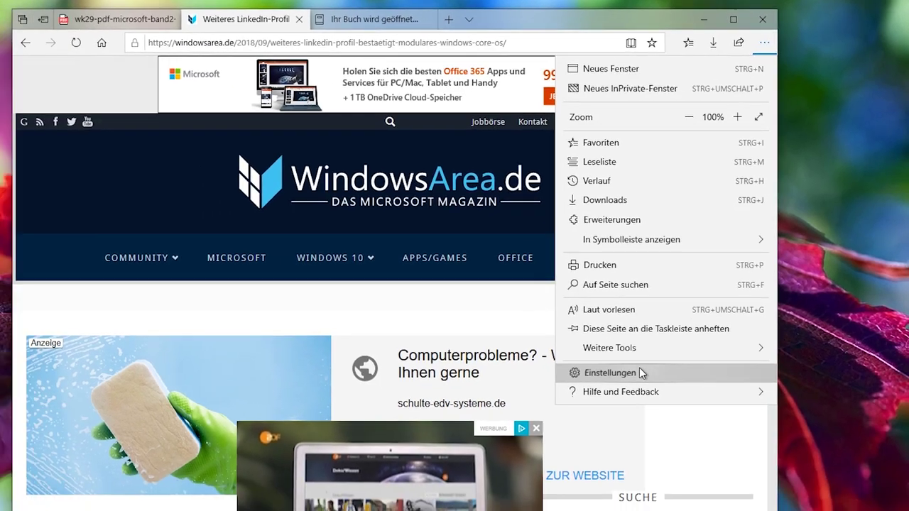
pyautogui.click(615, 416)
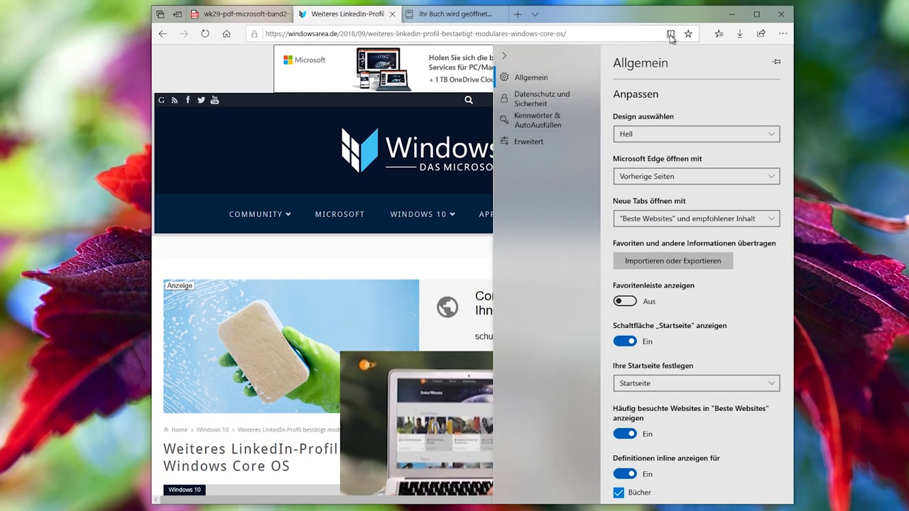
pyautogui.click(714, 34)
pyautogui.click(719, 34)
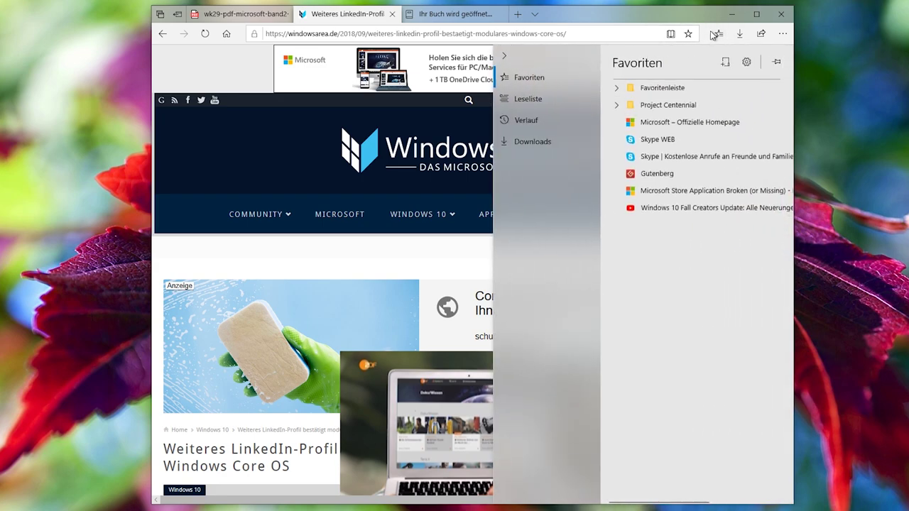
pyautogui.click(448, 233)
# Look through the browser settings pages Allgemein, Datenschutz und Sicherheit, Kennwörter & AutoAusfüllen and Erweitert
pyautogui.click(781, 33)
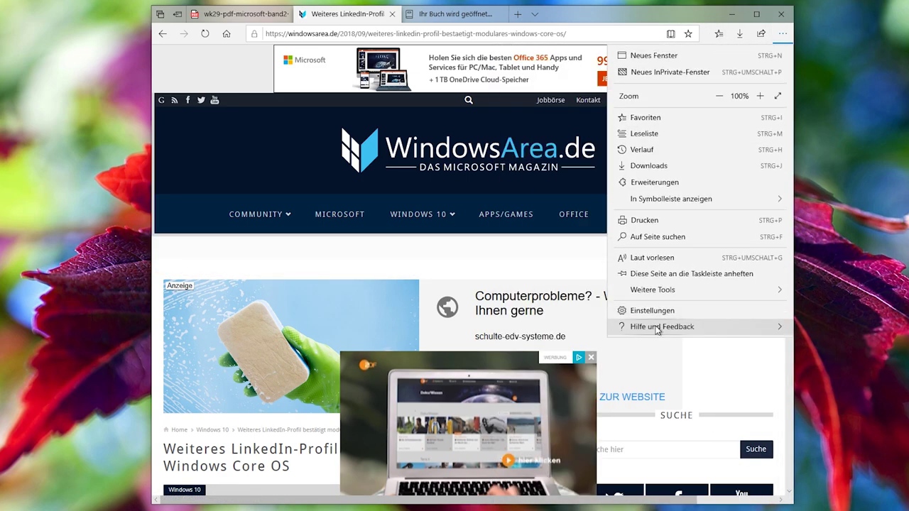
pyautogui.click(653, 310)
pyautogui.scroll(-10, 710, 320)
pyautogui.scroll(12, 745, 401)
pyautogui.click(549, 100)
pyautogui.click(547, 120)
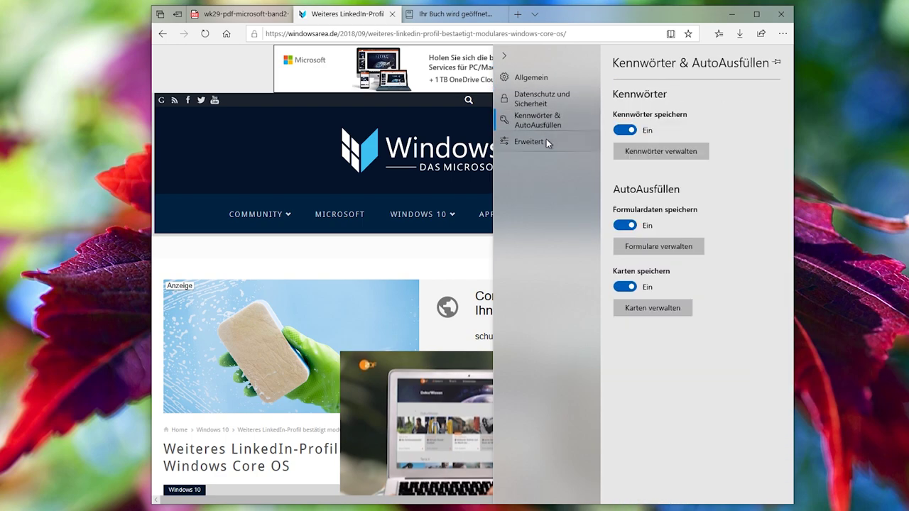
pyautogui.click(546, 141)
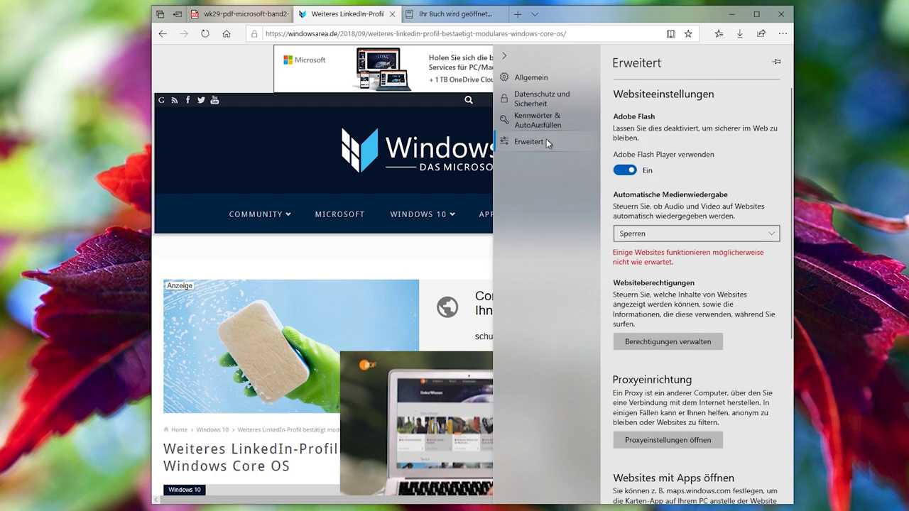
# Try the automatic media playback setting with Zulassen, Limitiert and Sperren
pyautogui.click(618, 233)
pyautogui.click(632, 196)
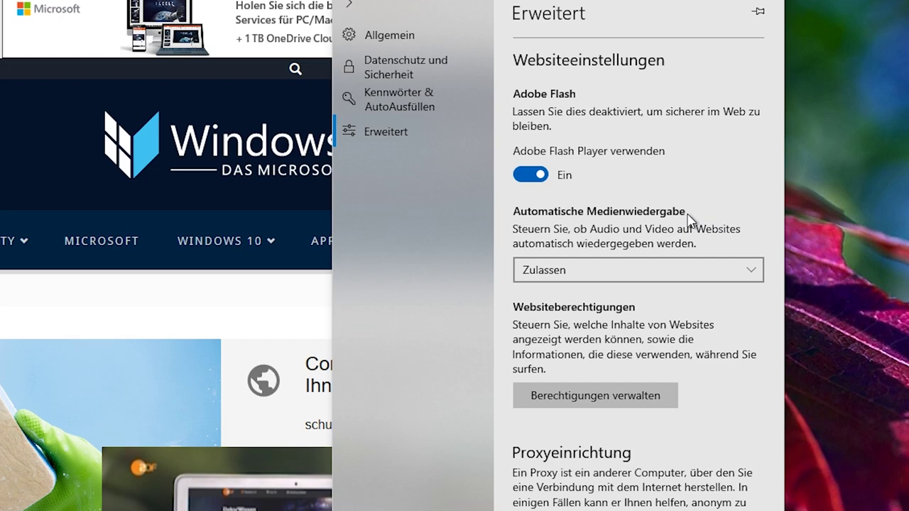
pyautogui.click(569, 279)
pyautogui.click(566, 302)
pyautogui.click(565, 276)
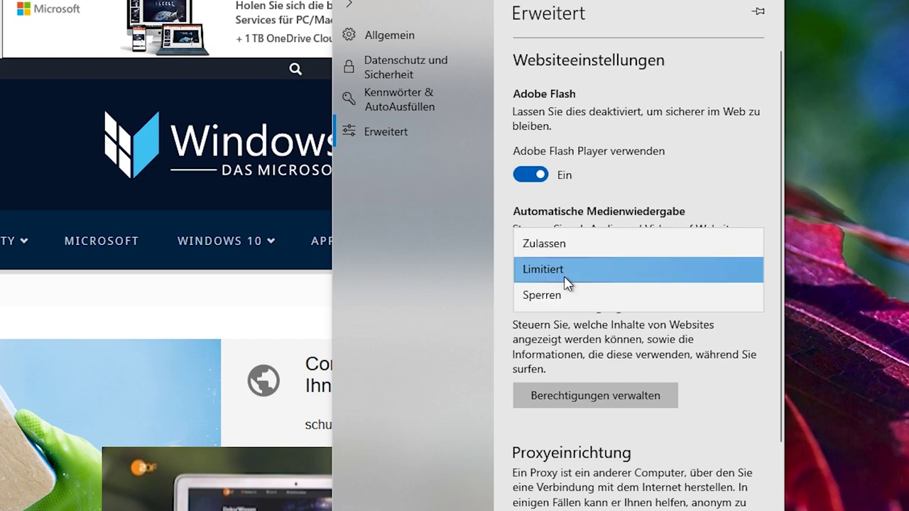
pyautogui.click(577, 292)
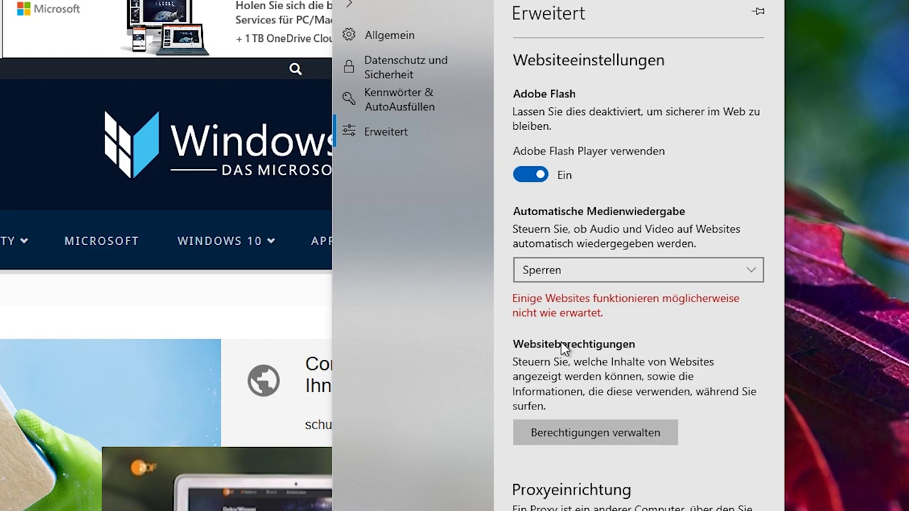
# Set automatic media playback to Limitiert and close the settings
pyautogui.click(577, 272)
pyautogui.click(582, 254)
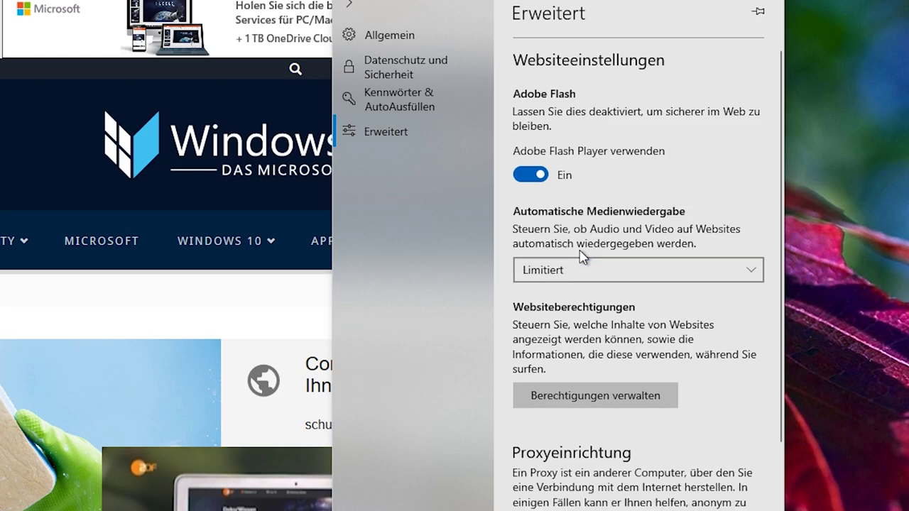
pyautogui.click(64, 130)
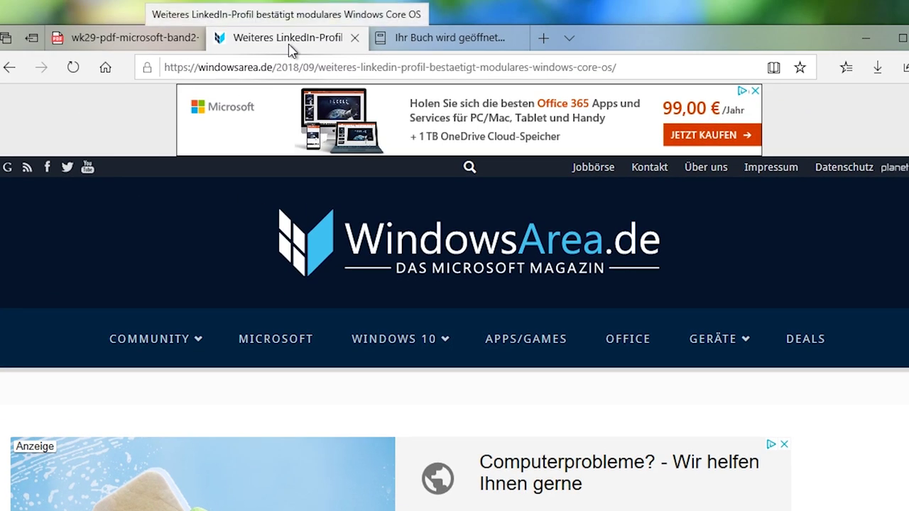
# Examine the options available for the WindowsArea.de tab, including Tab stummschalten, and dismiss them
pyautogui.rightClick(289, 50)
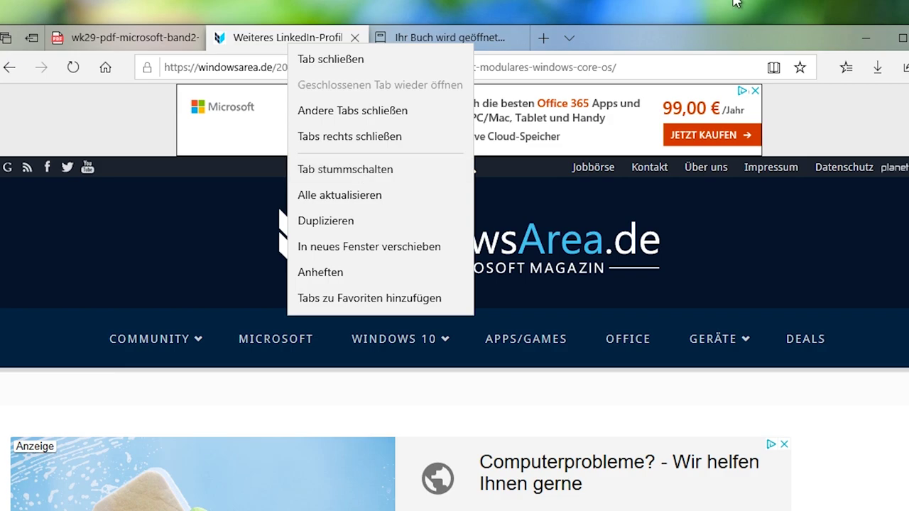
pyautogui.click(525, 24)
# Switch to the Microsoft Band 2 PDF and examine the Beste Websites and Aufgaben entries of Edge's taskbar jump list
pyautogui.click(128, 49)
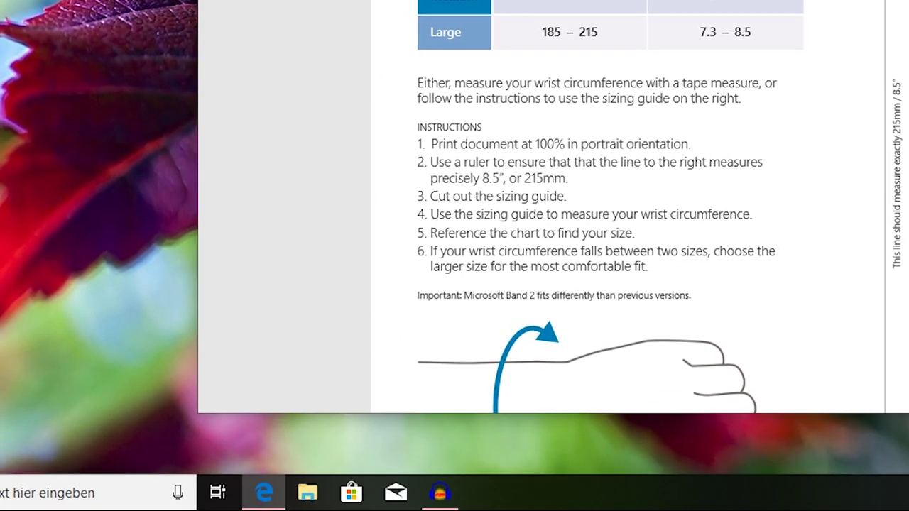
pyautogui.rightClick(263, 485)
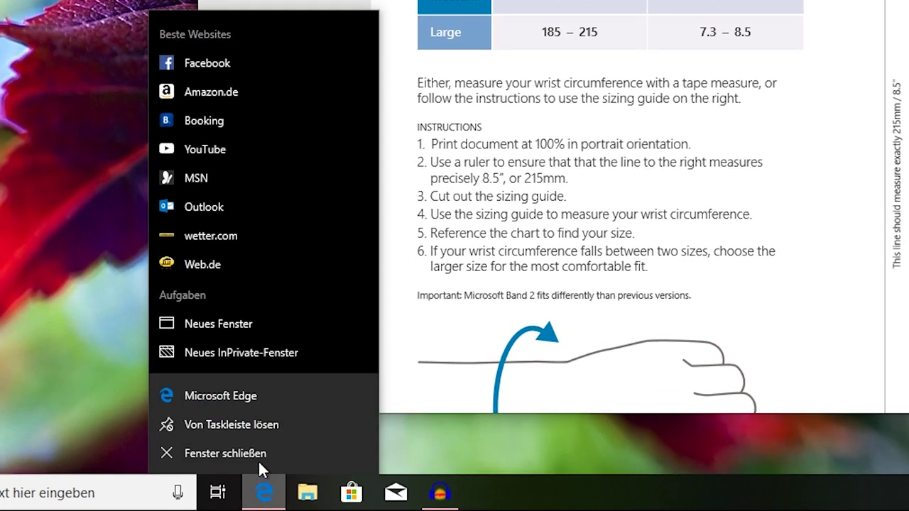
pyautogui.click(230, 264)
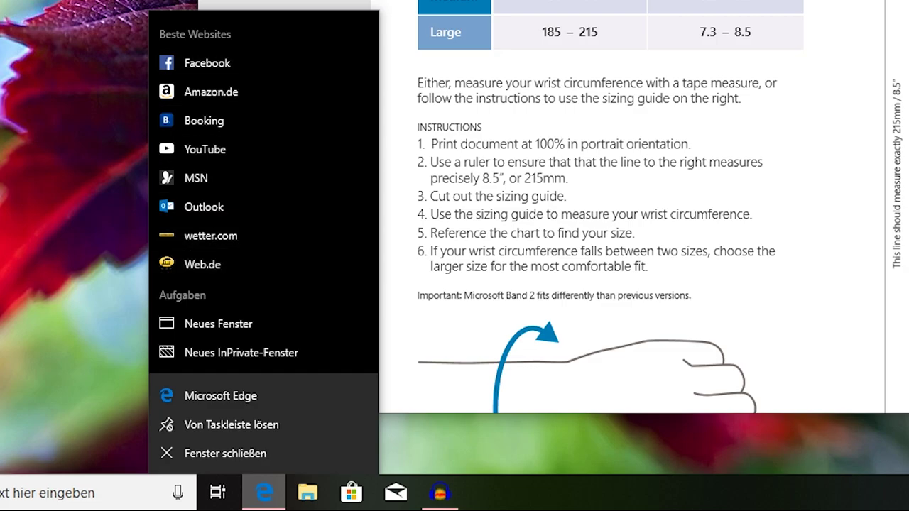
# Skim the Microsoft Band 2 size chart and pin the PDF toolbar above the document
pyautogui.scroll(5, 305, 213)
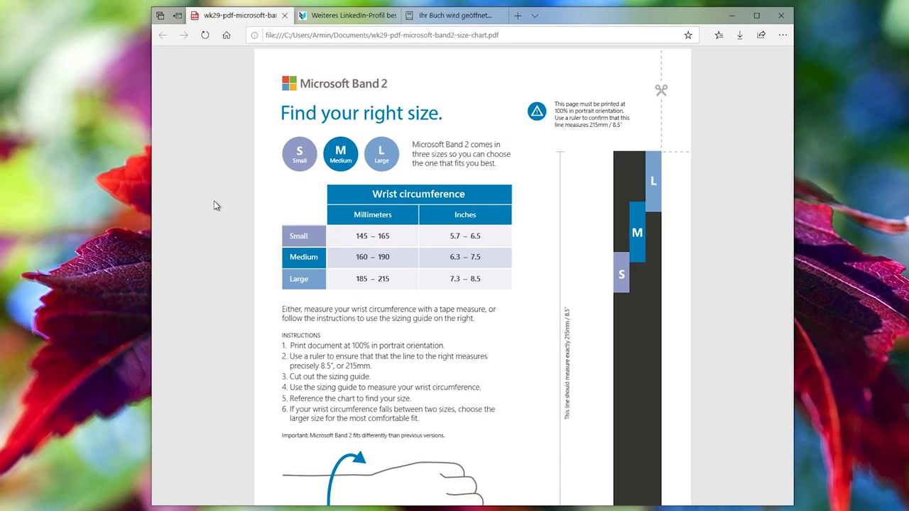
pyautogui.scroll(-3, 254, 219)
pyautogui.scroll(3, 259, 284)
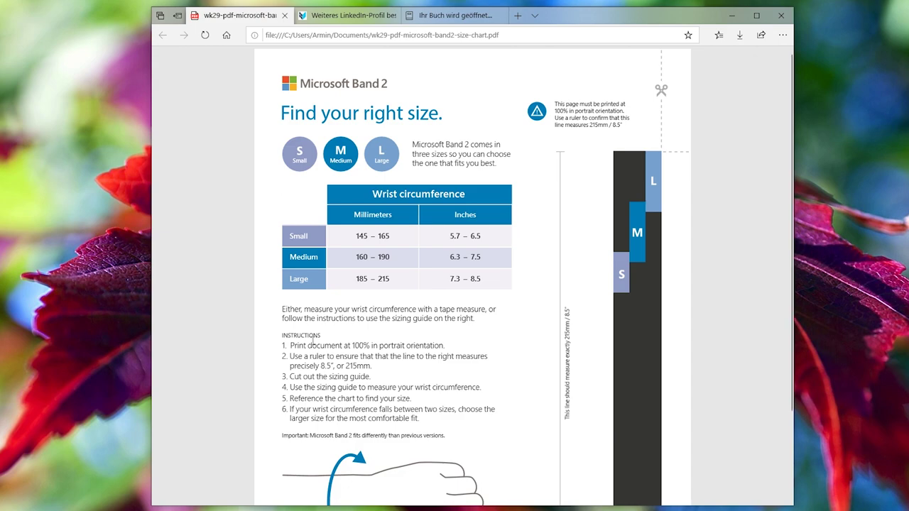
pyautogui.scroll(-2, 324, 347)
pyautogui.scroll(2, 333, 341)
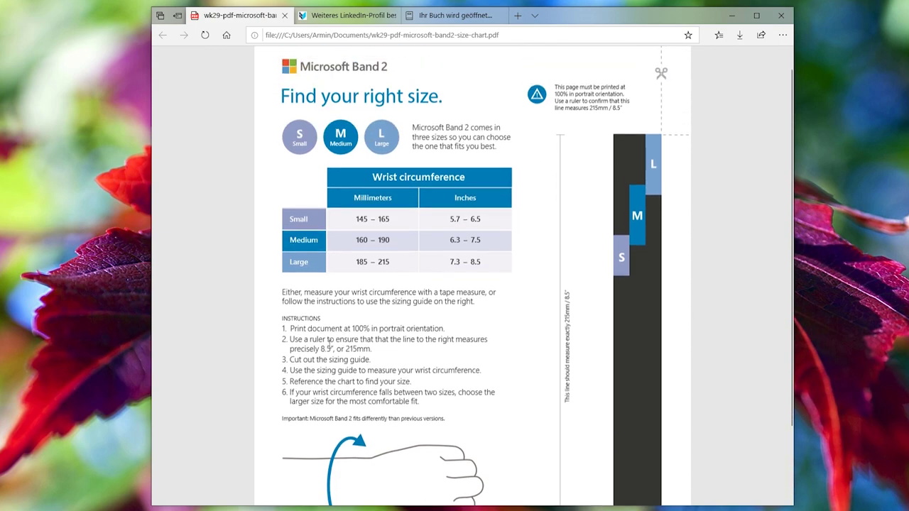
pyautogui.scroll(-2, 351, 328)
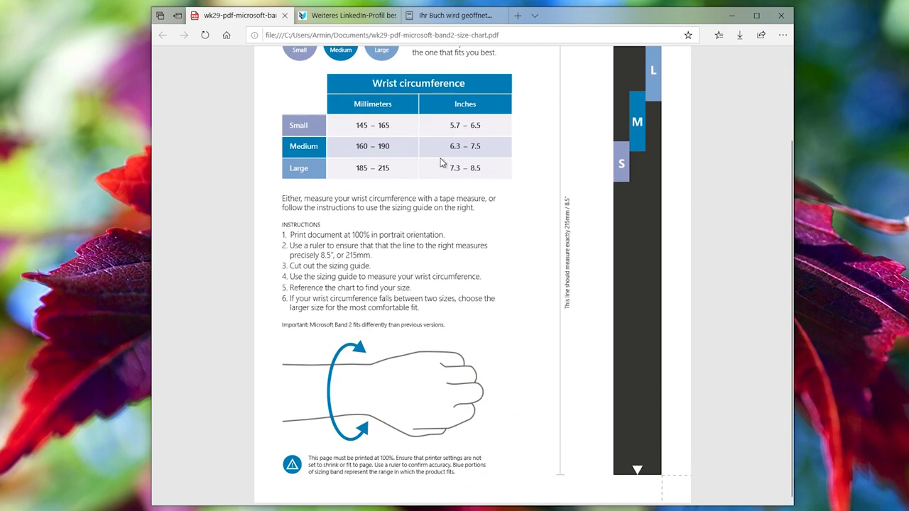
pyautogui.moveTo(447, 58)
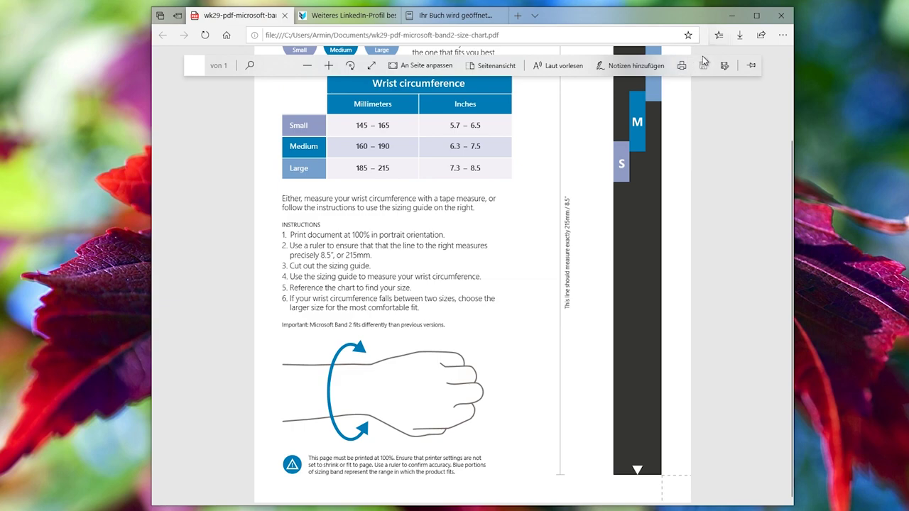
pyautogui.click(749, 66)
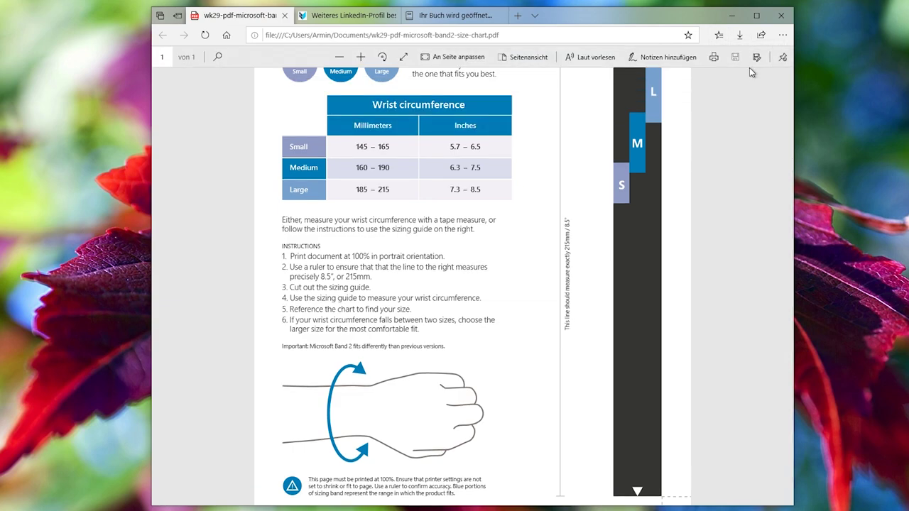
# Look up the definition of the word "that" in instruction 2 of the size chart
pyautogui.scroll(2, 703, 150)
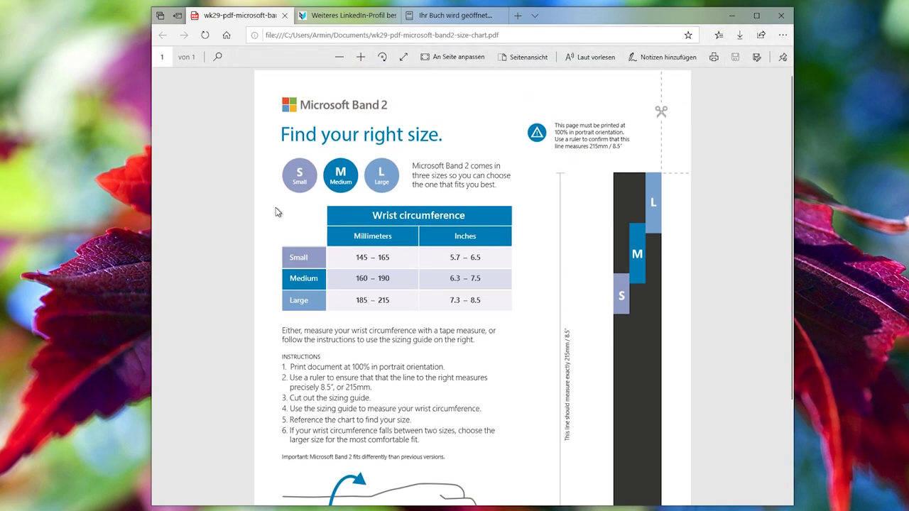
pyautogui.scroll(-3, 277, 192)
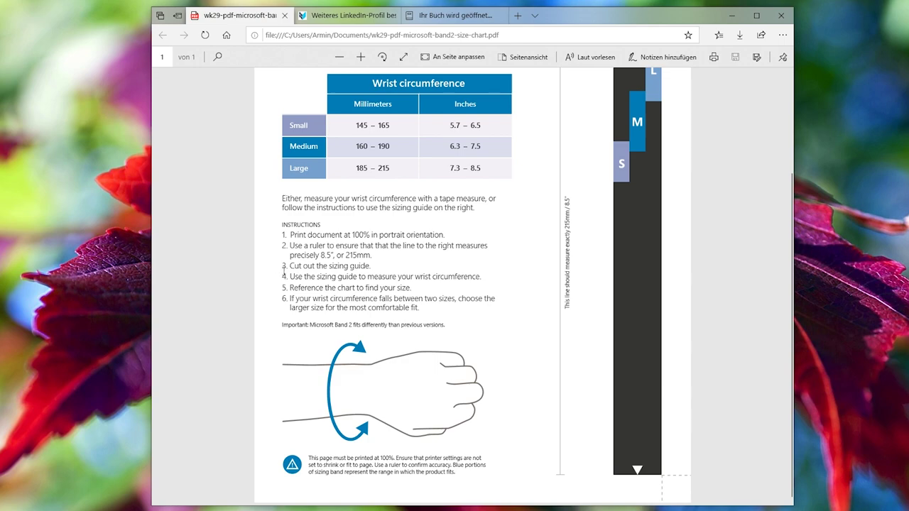
pyautogui.doubleClick(365, 247)
pyautogui.rightClick(364, 246)
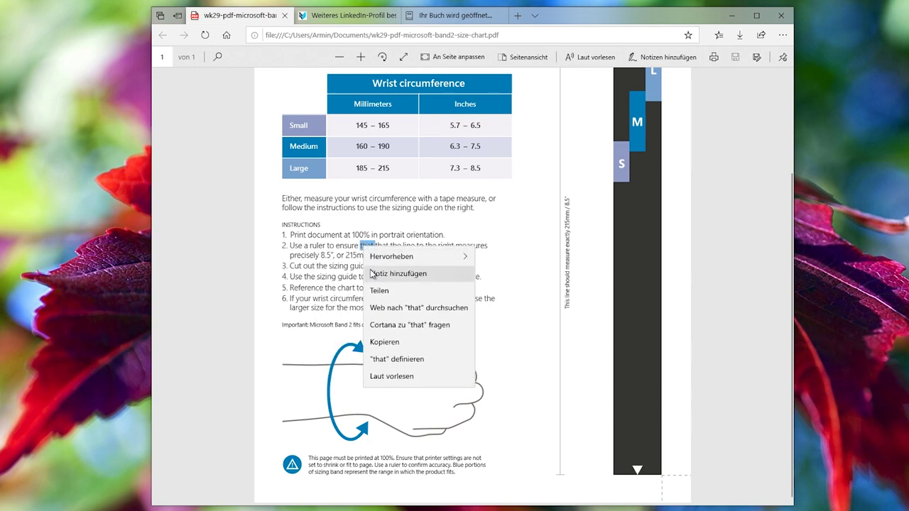
pyautogui.click(397, 360)
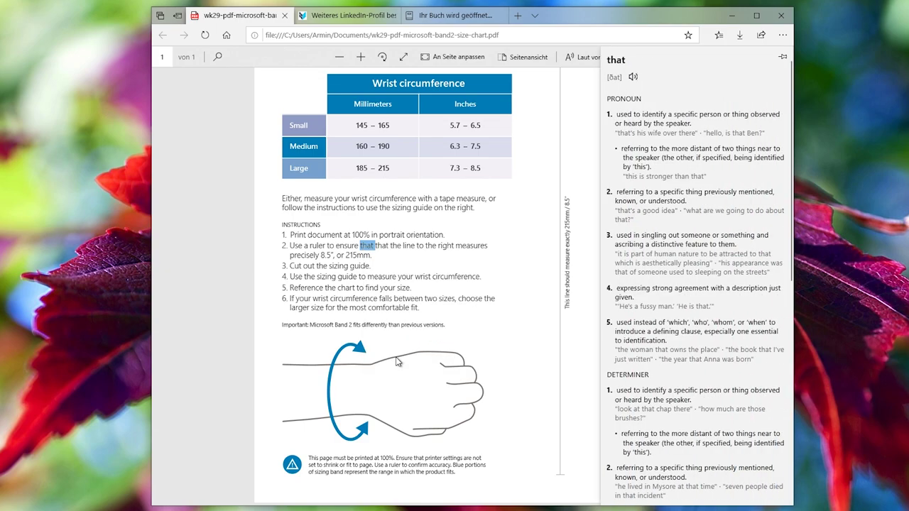
# Read through the dictionary entry for "that", play its pronunciation and close the entry
pyautogui.scroll(-5, 695, 274)
pyautogui.scroll(6, 695, 273)
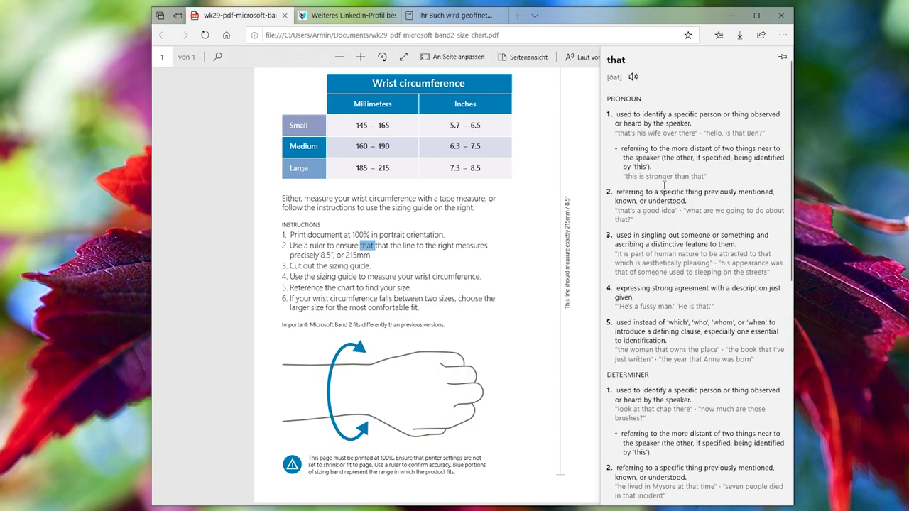
pyautogui.click(632, 79)
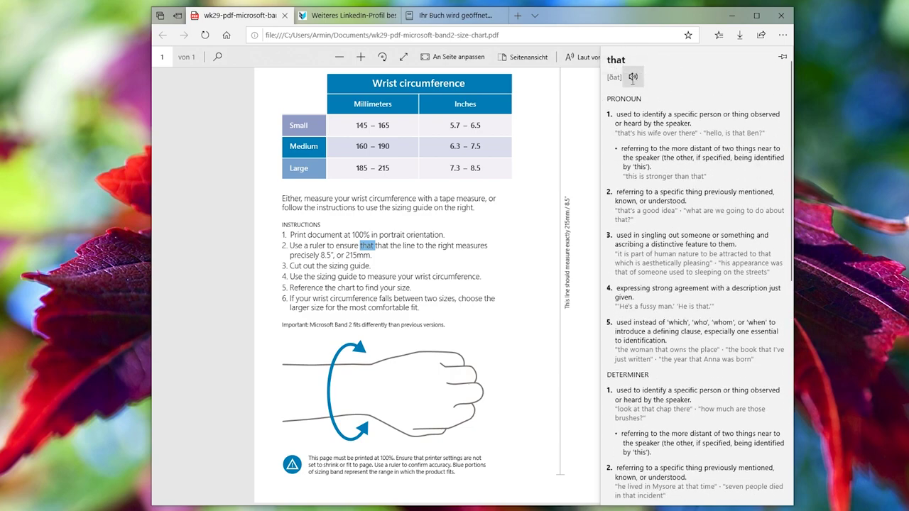
pyautogui.click(428, 261)
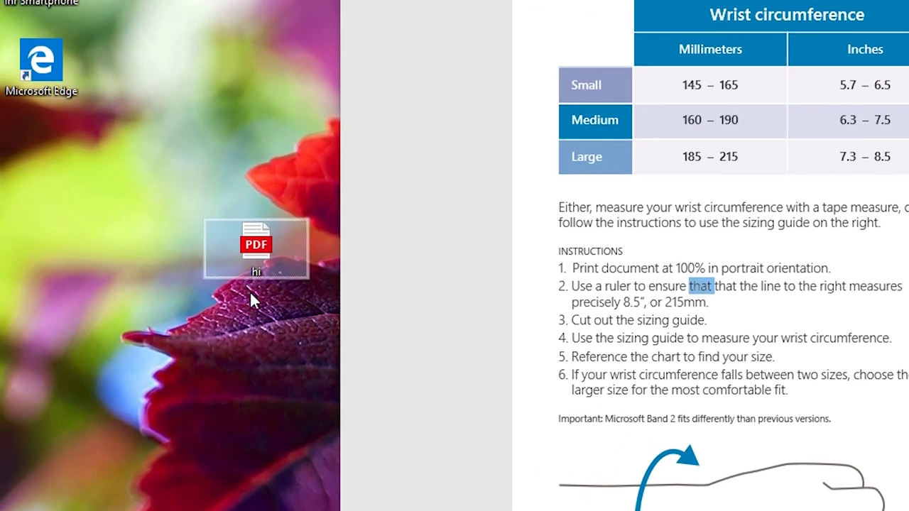
pyautogui.moveTo(257, 250); pyautogui.dragTo(282, 211)
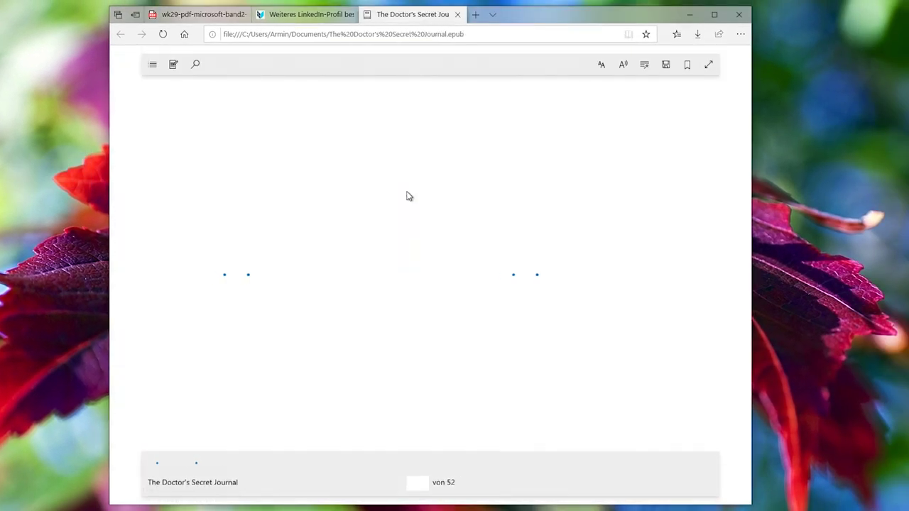
# Look up the full definition of the word "used" on page 25 of The Doctor's Secret Journal
pyautogui.doubleClick(329, 240)
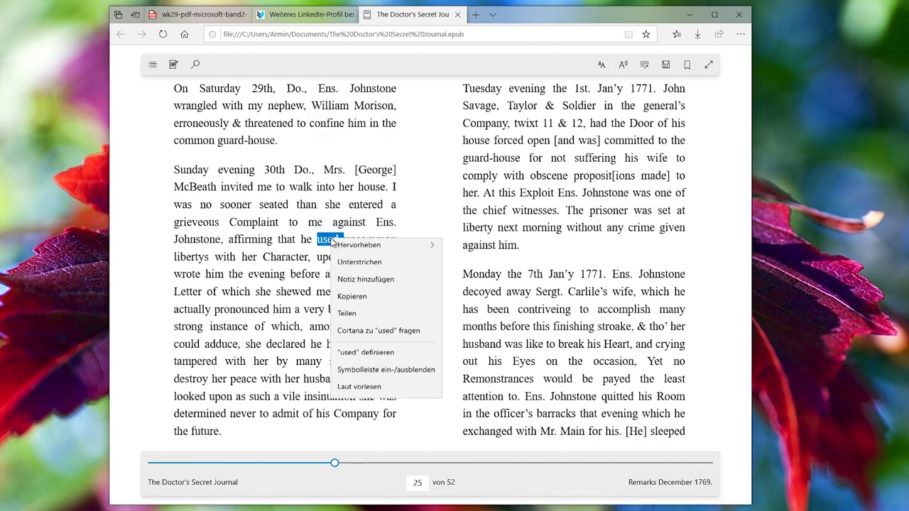
pyautogui.click(342, 280)
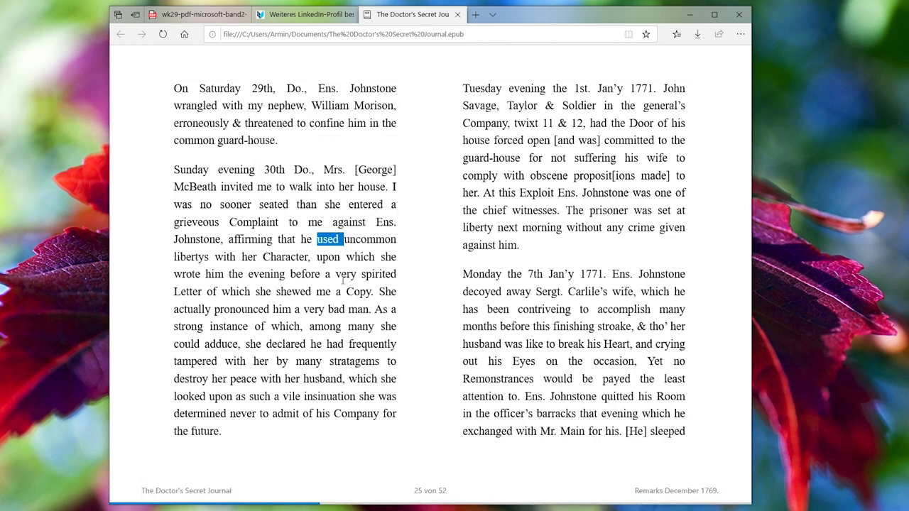
pyautogui.click(328, 239)
pyautogui.doubleClick(329, 239)
pyautogui.click(376, 356)
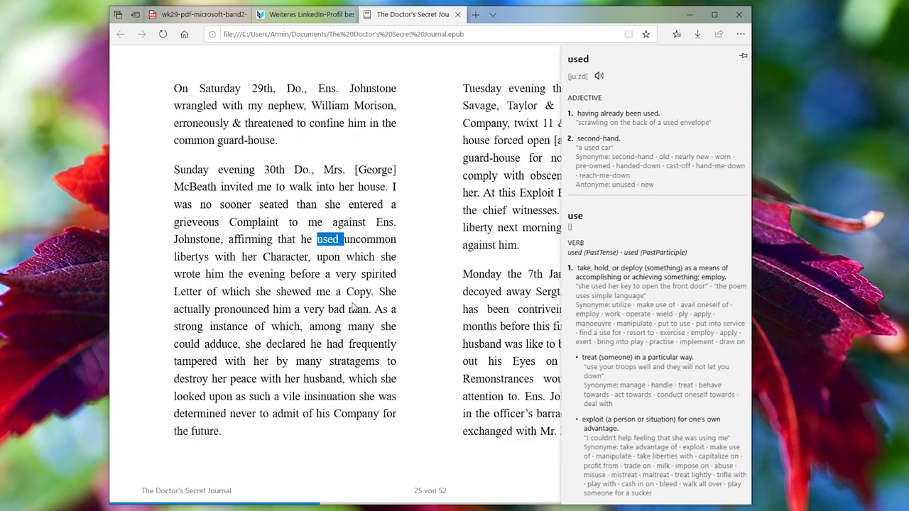
# Show the quick-definition pop-up for "used" and check further words on the book page
pyautogui.click(329, 239)
pyautogui.doubleClick(329, 240)
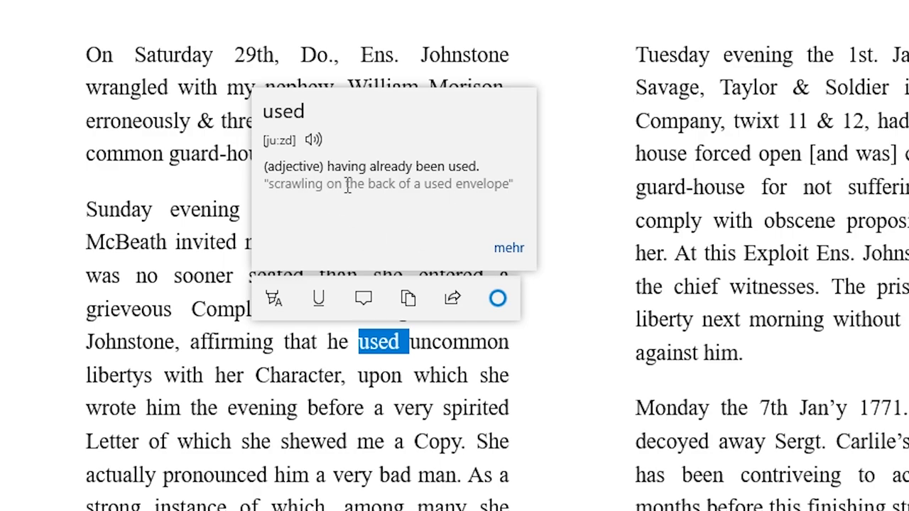
pyautogui.click(309, 380)
pyautogui.doubleClick(315, 410)
pyautogui.click(401, 471)
pyautogui.doubleClick(434, 470)
pyautogui.click(438, 414)
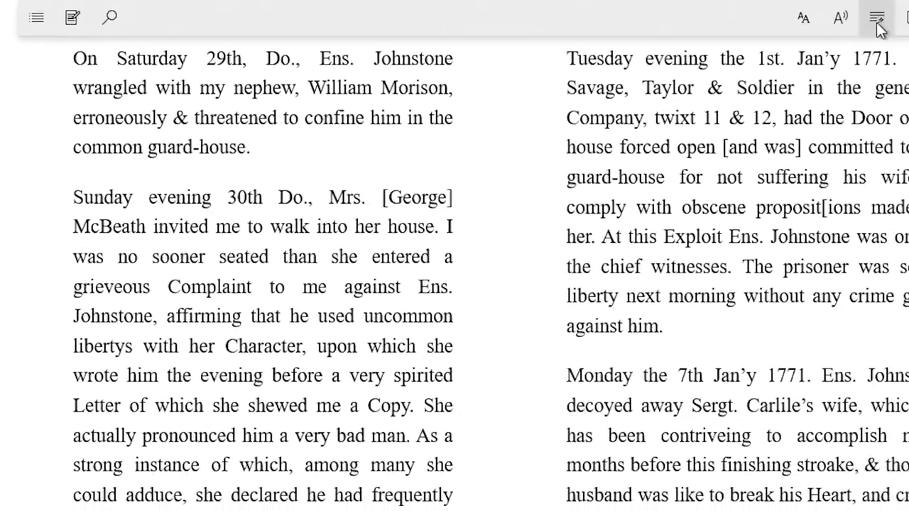
# Open the e-book's learning tools and try several Seitendesigns, ending with the light purple one
pyautogui.click(879, 24)
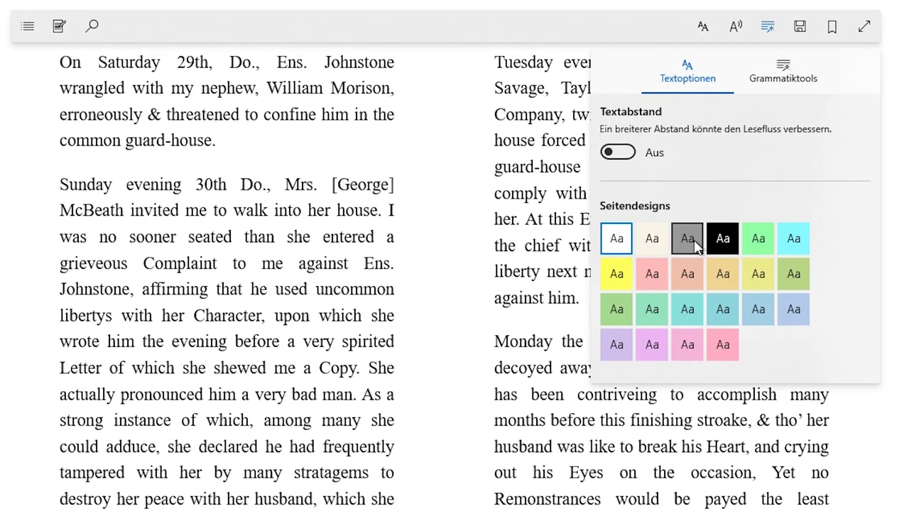
pyautogui.click(722, 239)
pyautogui.click(723, 275)
pyautogui.click(758, 309)
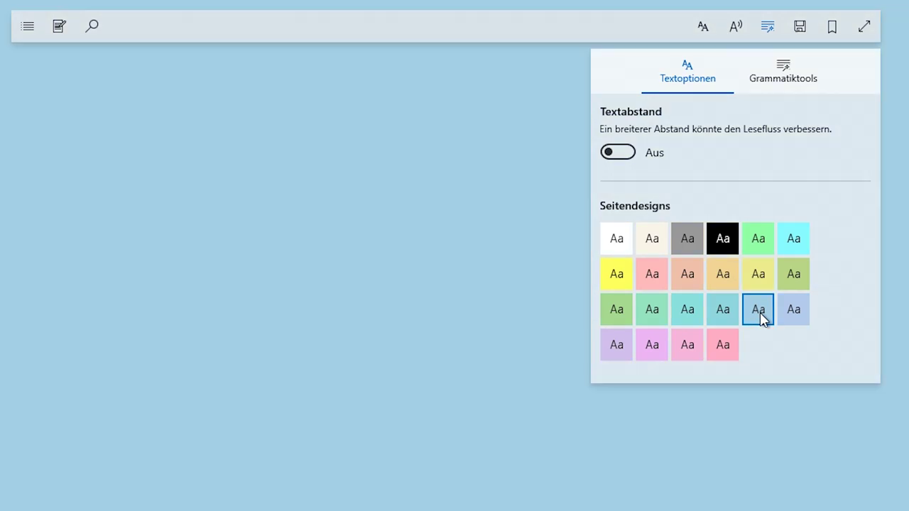
pyautogui.click(793, 309)
pyautogui.click(652, 345)
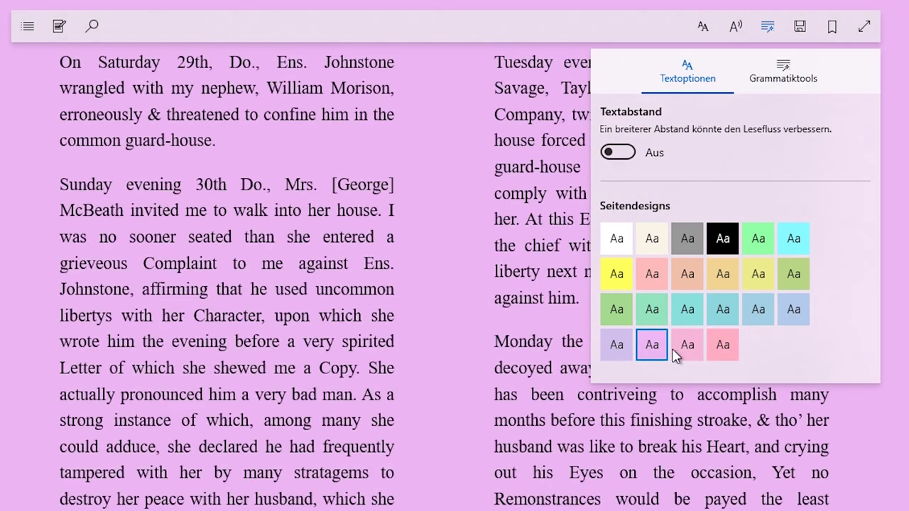
# Dismiss the learning tools options and close the browser window with all its tabs
pyautogui.click(482, 349)
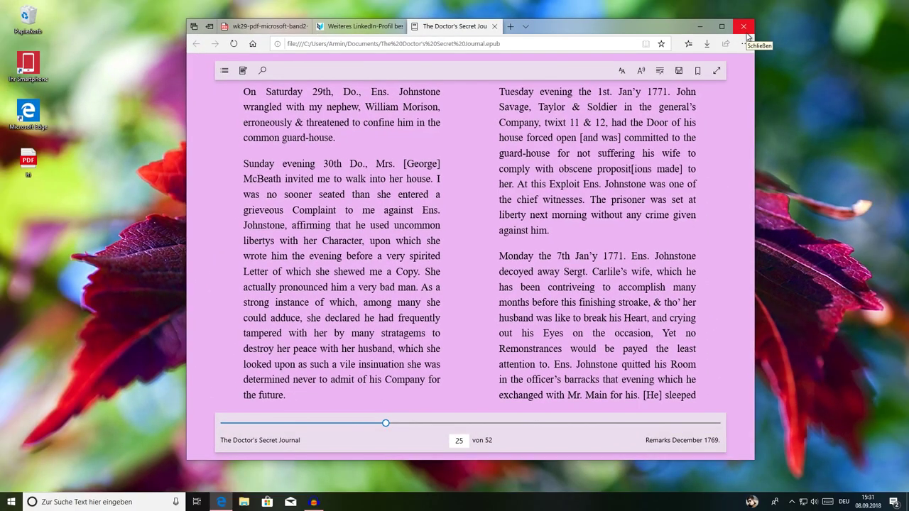
pyautogui.click(789, 7)
pyautogui.click(449, 269)
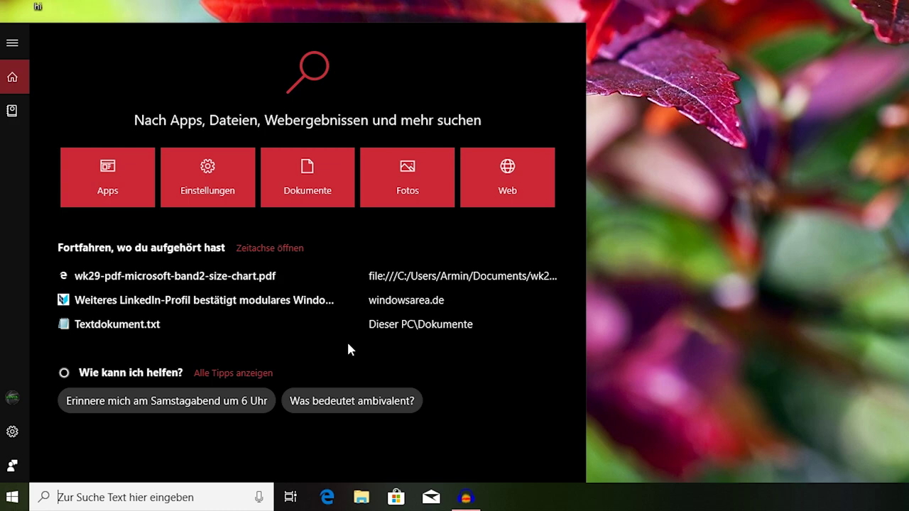
# Search Windows for "editor", show all actions for the app, and search for "textdokument" as well
pyautogui.write('editor')
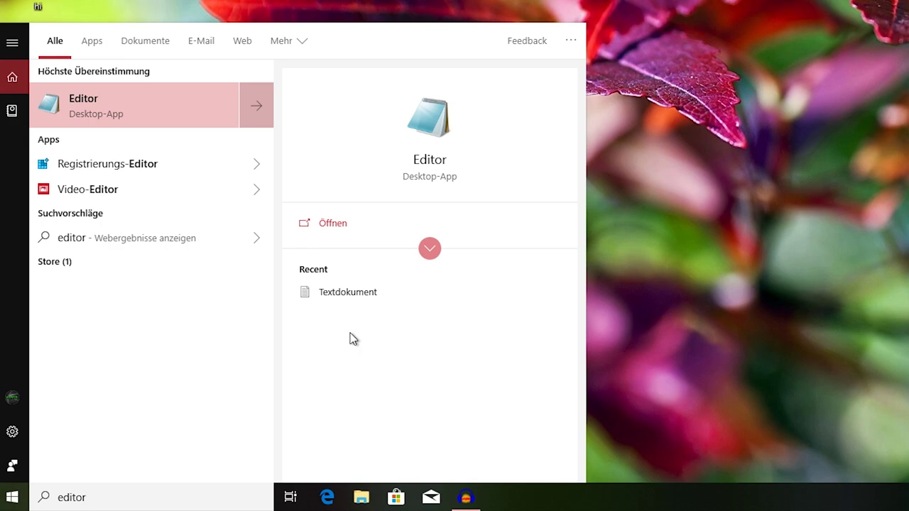
pyautogui.click(435, 249)
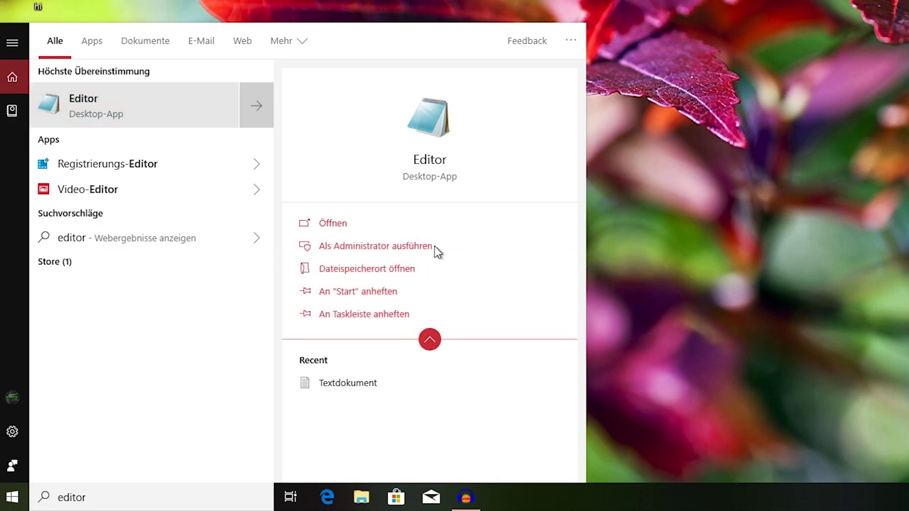
pyautogui.click(135, 497)
pyautogui.write('textdokument')
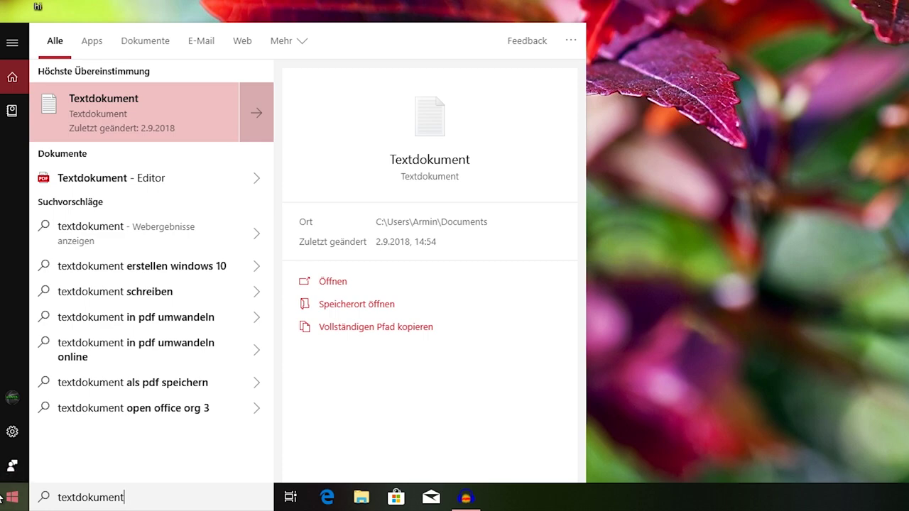
# Search Windows for "firefox", look through the web result preview and close the search
pyautogui.doubleClick(58, 497)
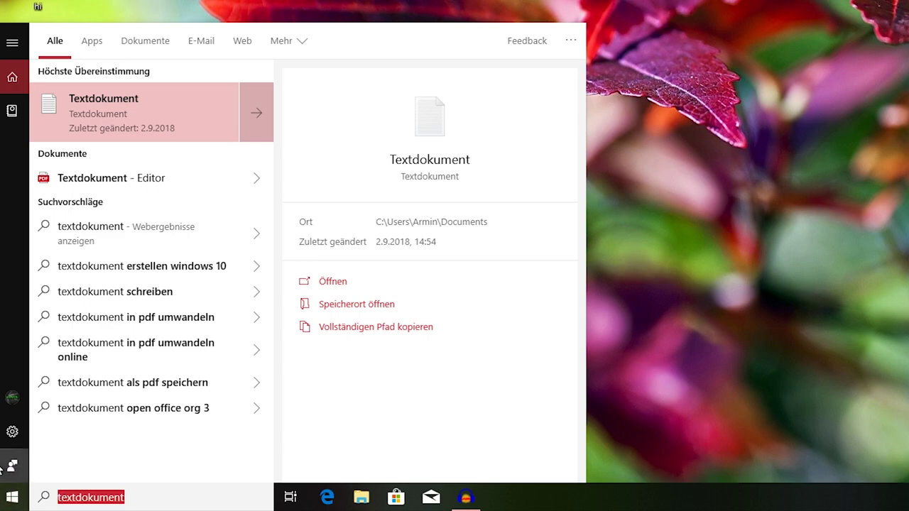
pyautogui.write('firefox')
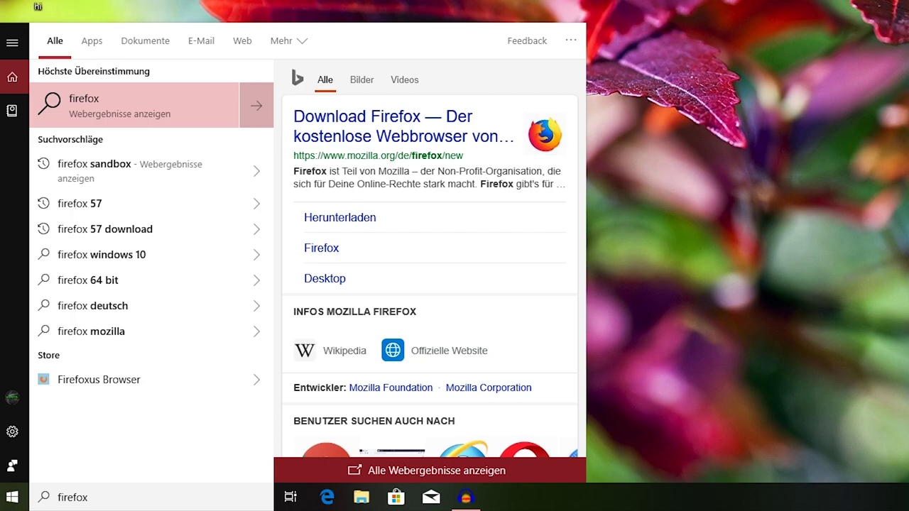
pyautogui.scroll(-5, 438, 383)
pyautogui.scroll(-5, 438, 383)
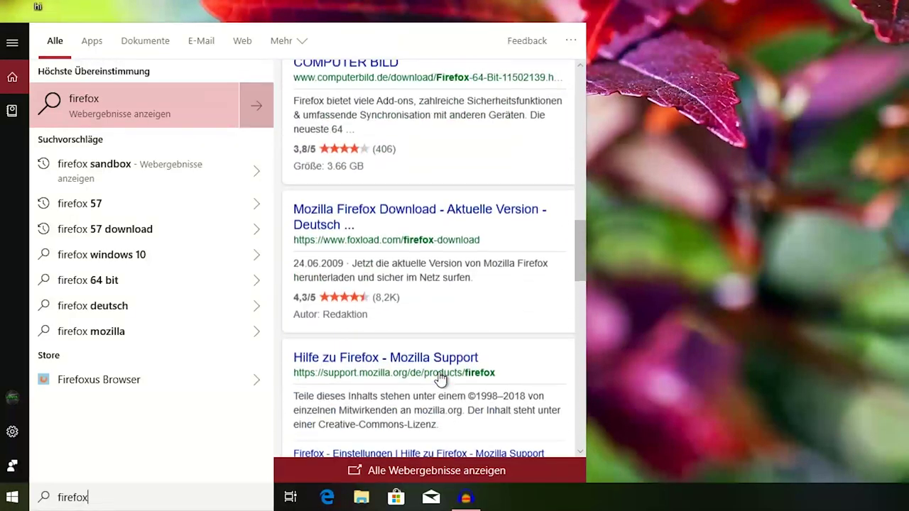
pyautogui.scroll(7, 444, 362)
pyautogui.scroll(-2, 445, 364)
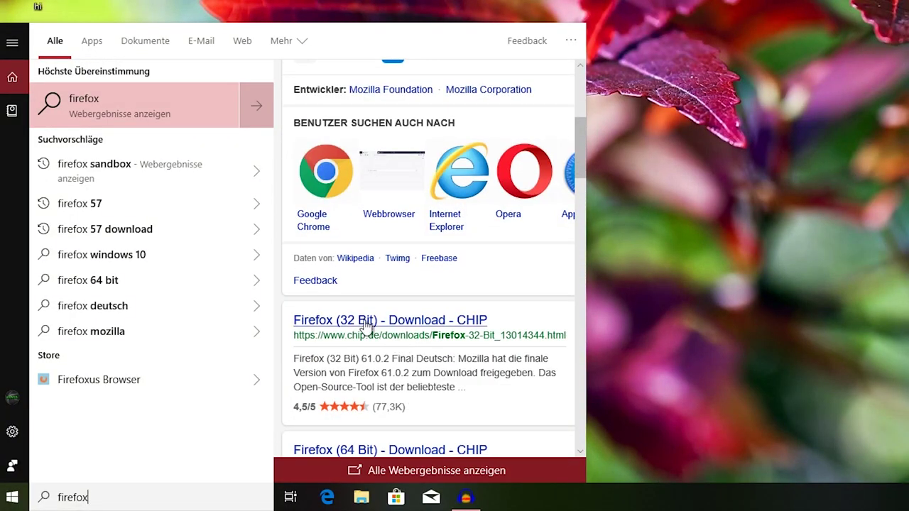
pyautogui.scroll(5, 366, 326)
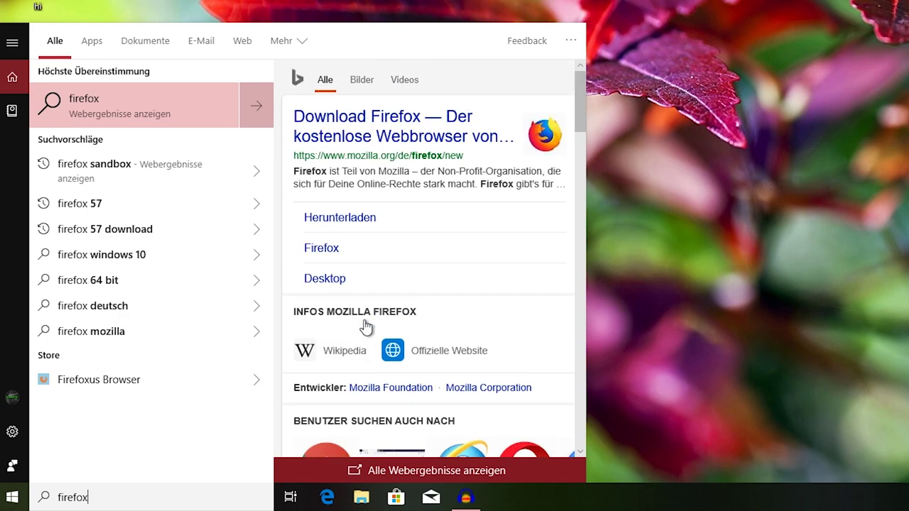
pyautogui.press('Escape')
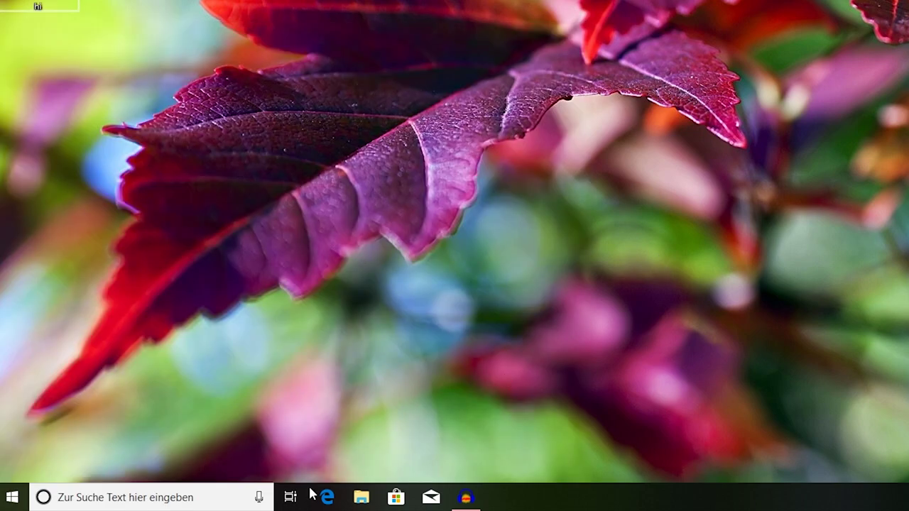
# Ask the Windows search the suggested question "Was bedeutet ambivalent?" and dismiss the answer
pyautogui.press('super+s')
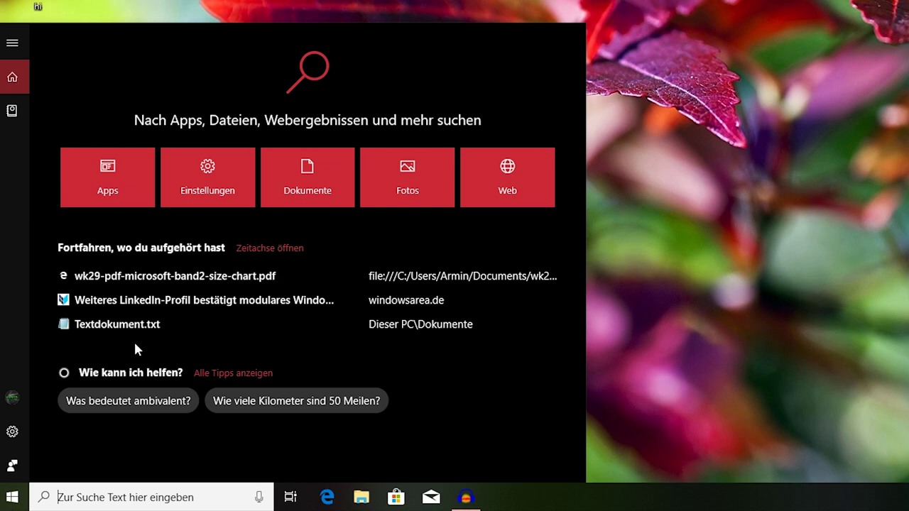
pyautogui.click(142, 401)
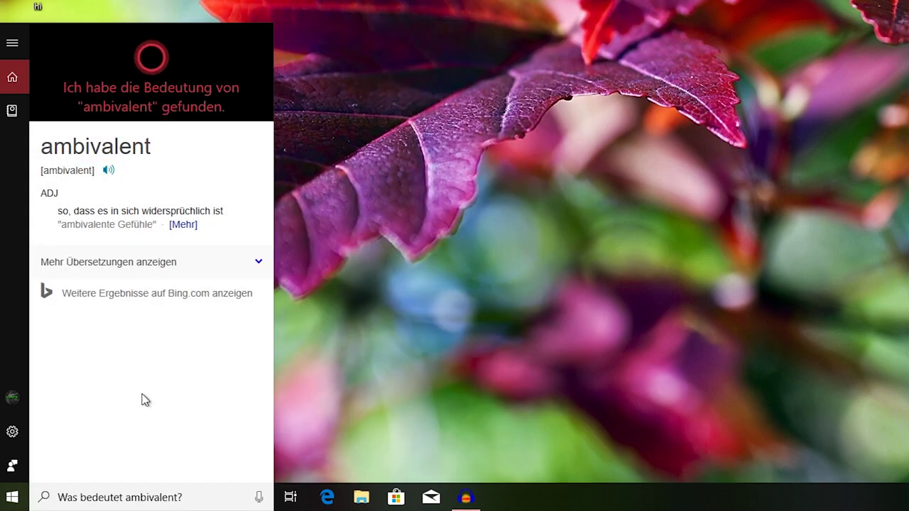
pyautogui.click(525, 230)
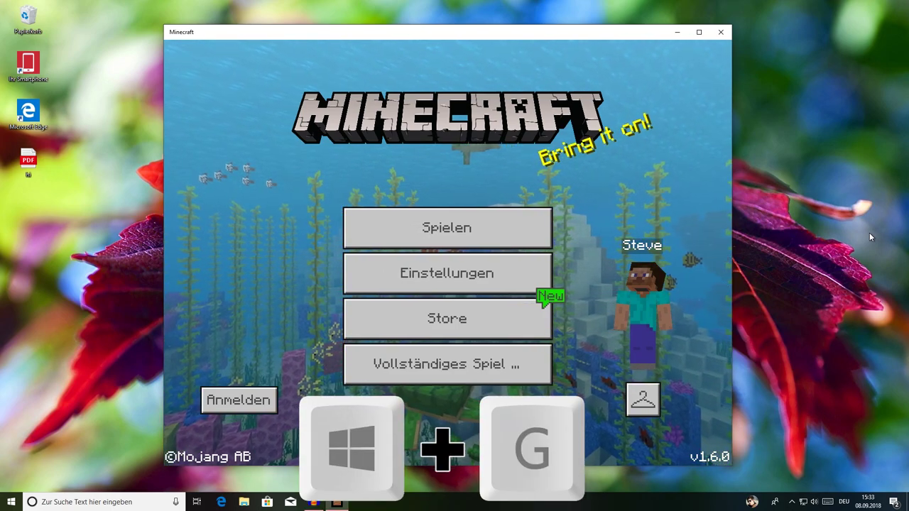
# Show the game bar over Minecraft to view its recording and audio controls, and dismiss it
pyautogui.press('super+g')
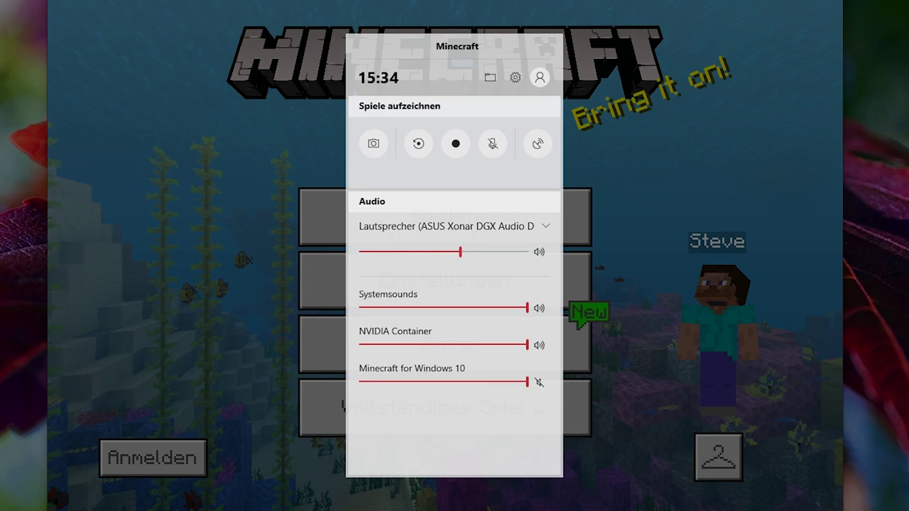
pyautogui.click(771, 106)
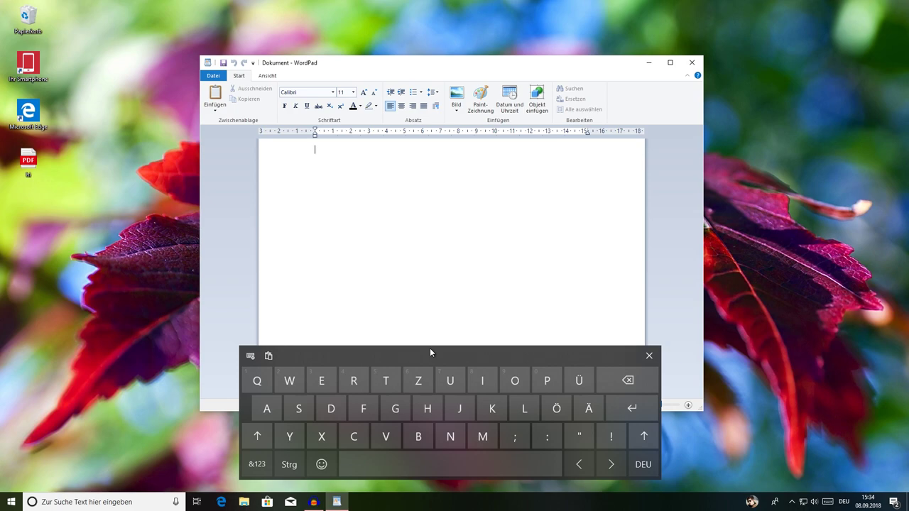
# Check the touch keyboard's options and enter "Hallo" in the WordPad document using H, a and the word suggestion
pyautogui.click(251, 356)
pyautogui.click(357, 355)
pyautogui.click(427, 408)
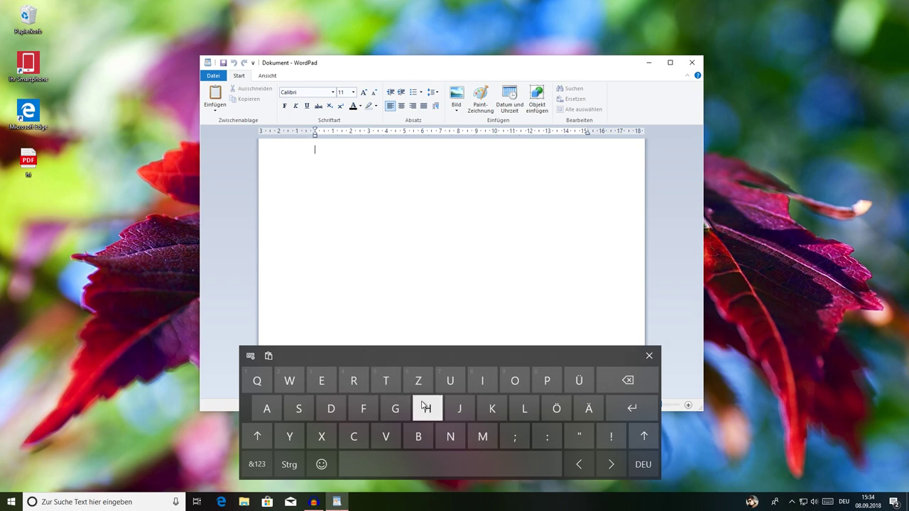
pyautogui.click(272, 409)
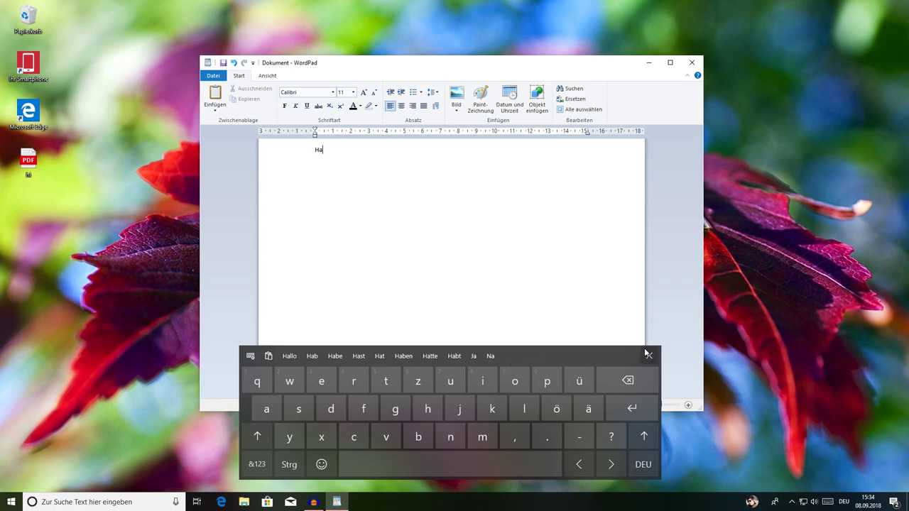
pyautogui.click(289, 356)
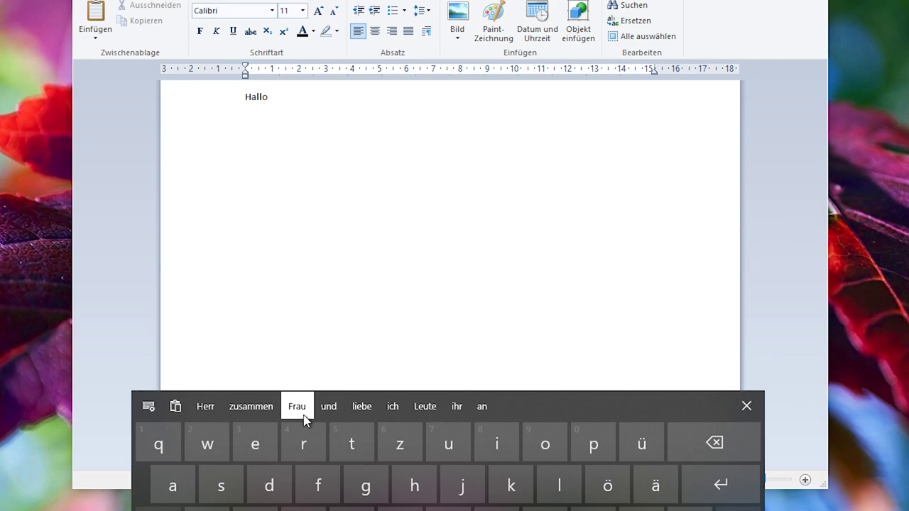
# Continue the WordPad sentence using only suggested words: "Frau", a common surname, "hat" and "die"
pyautogui.click(297, 406)
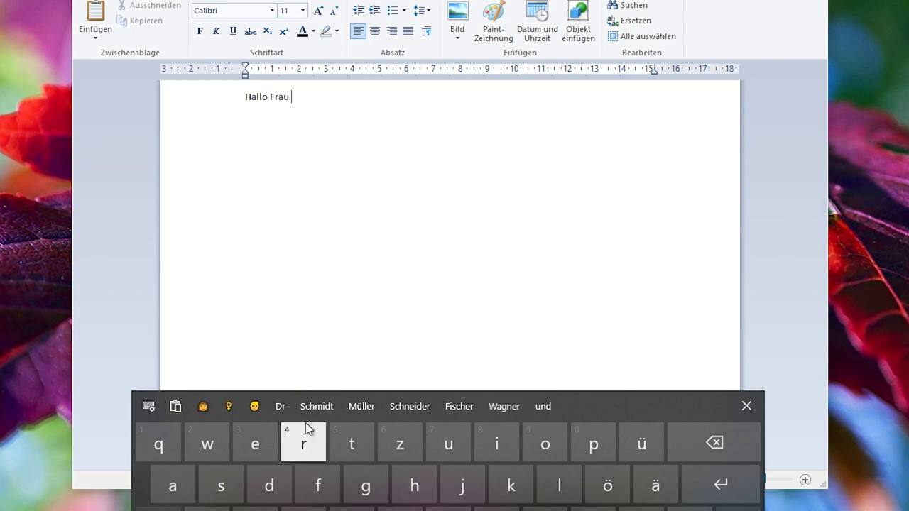
pyautogui.click(360, 407)
pyautogui.click(203, 407)
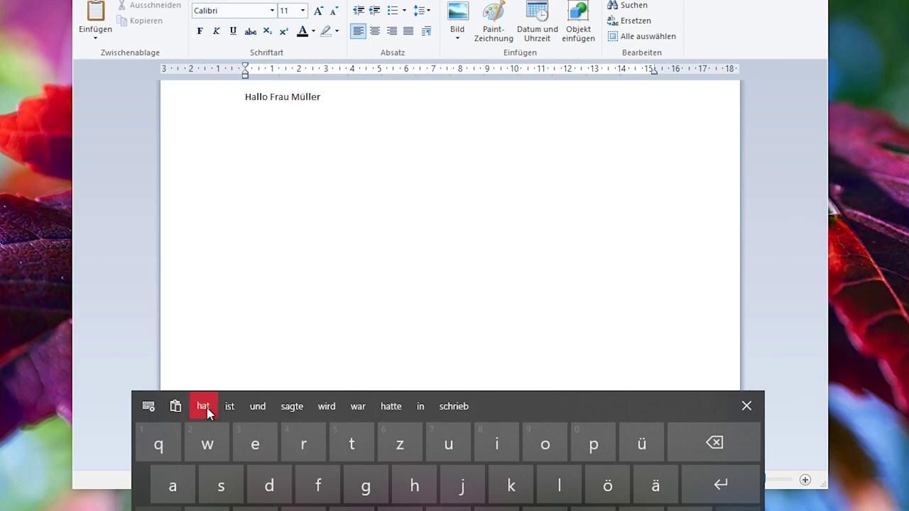
pyautogui.click(229, 406)
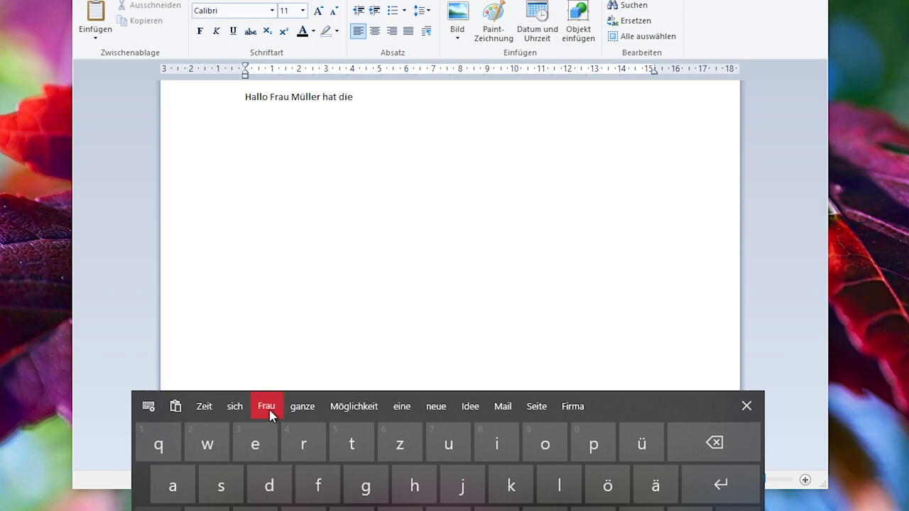
# Complete the sentence with the suggested words "Frau mit ihren Eltern zu Besuch"
pyautogui.click(255, 407)
pyautogui.click(339, 407)
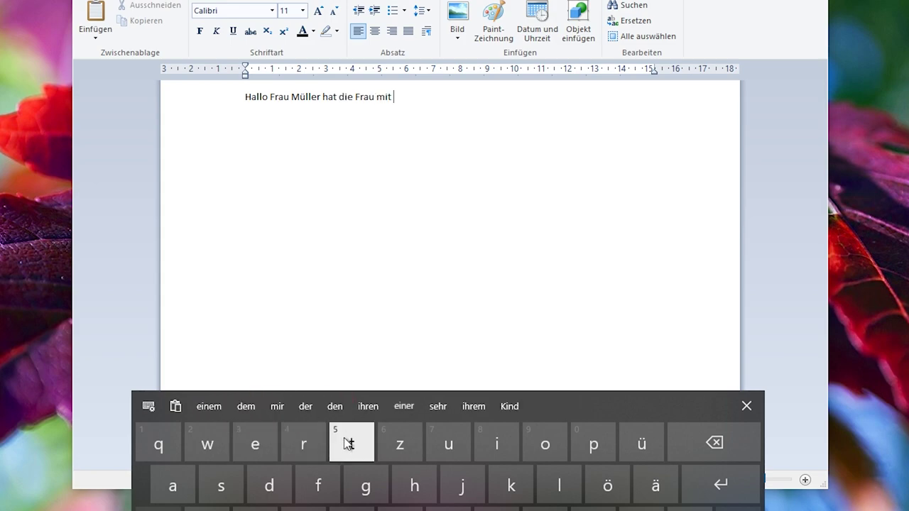
pyautogui.click(375, 415)
pyautogui.click(252, 412)
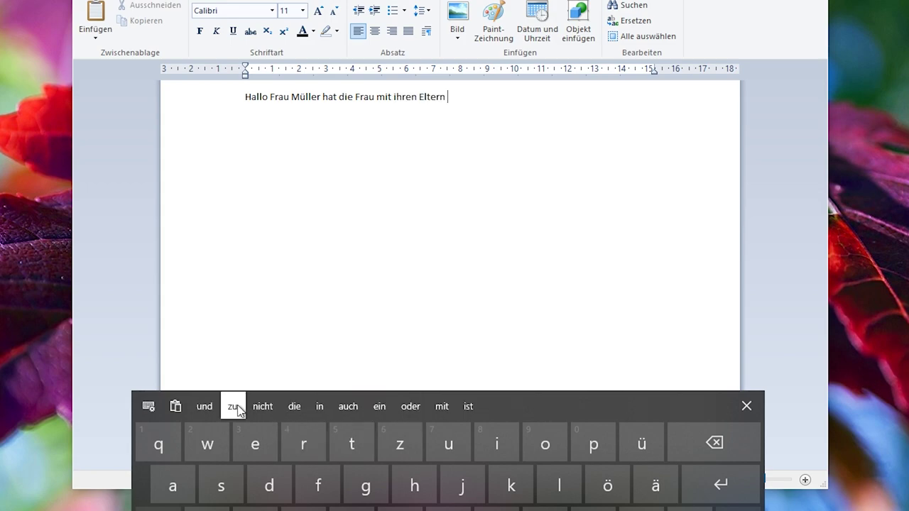
pyautogui.click(232, 406)
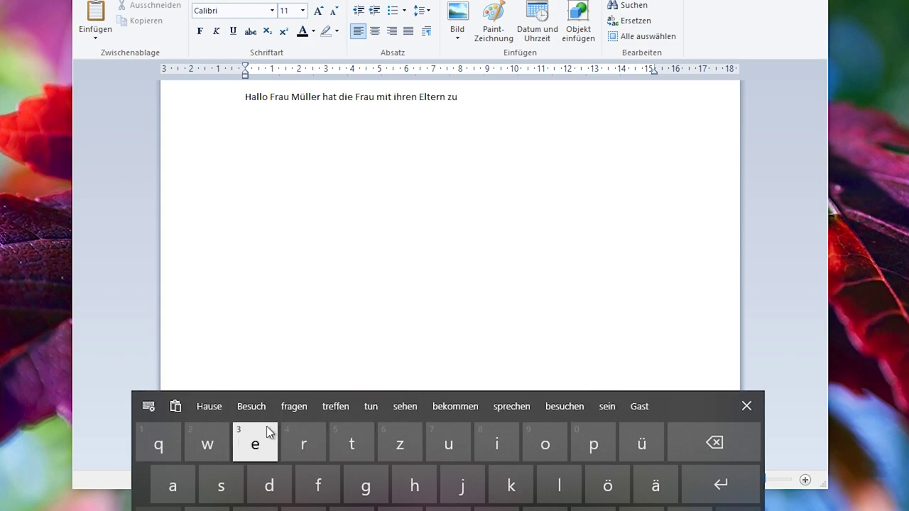
pyautogui.click(251, 407)
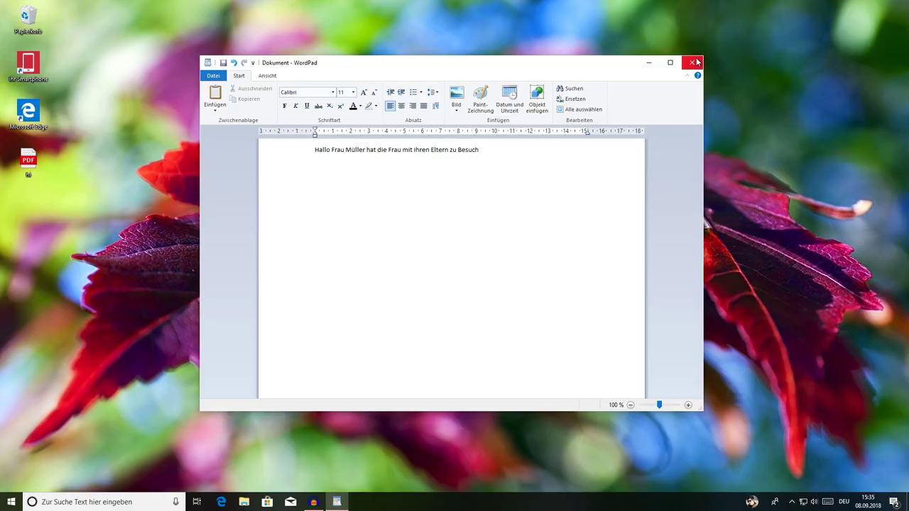
# Close the WordPad document without saving it
pyautogui.hotkey('alt', 'F4')
pyautogui.click(474, 392)
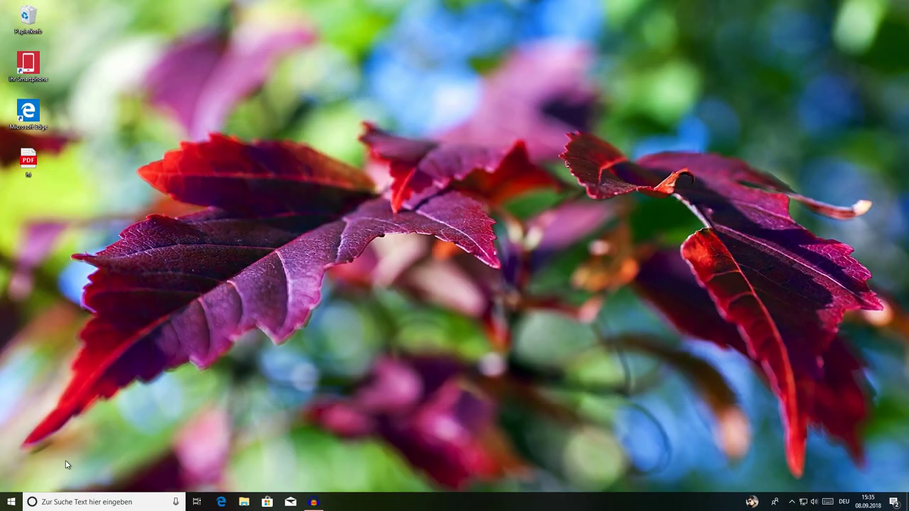
# Open the Eingabevorhersage page under Geräte > Eingabe in the Windows settings and read through its typing statistics
pyautogui.click(11, 502)
pyautogui.click(11, 461)
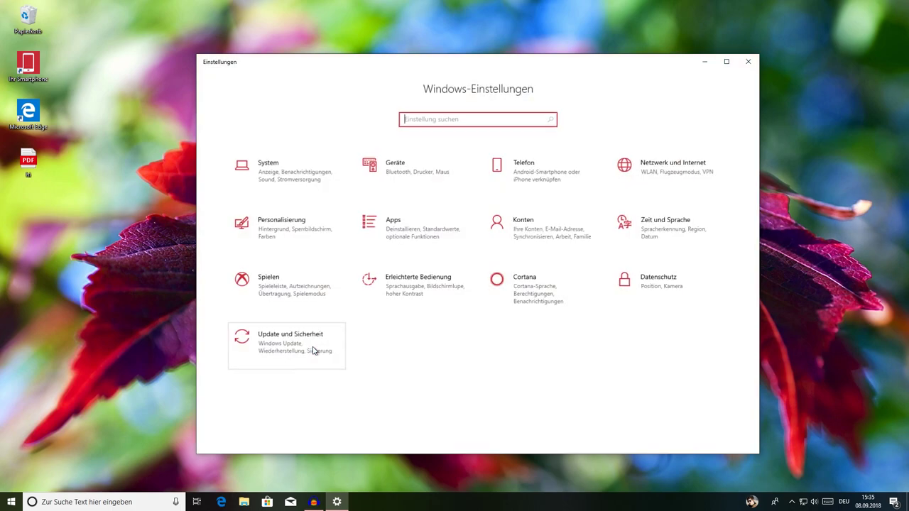
pyautogui.click(405, 174)
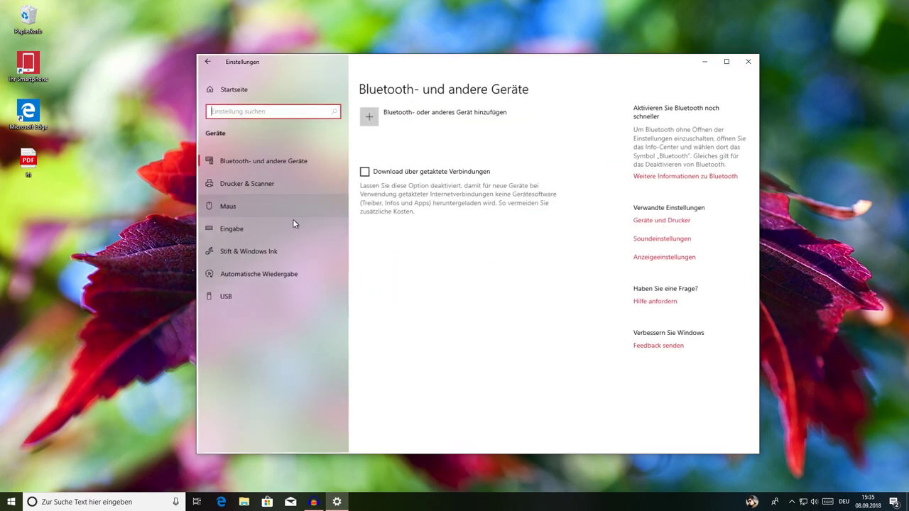
pyautogui.click(264, 228)
pyautogui.scroll(-2, 476, 254)
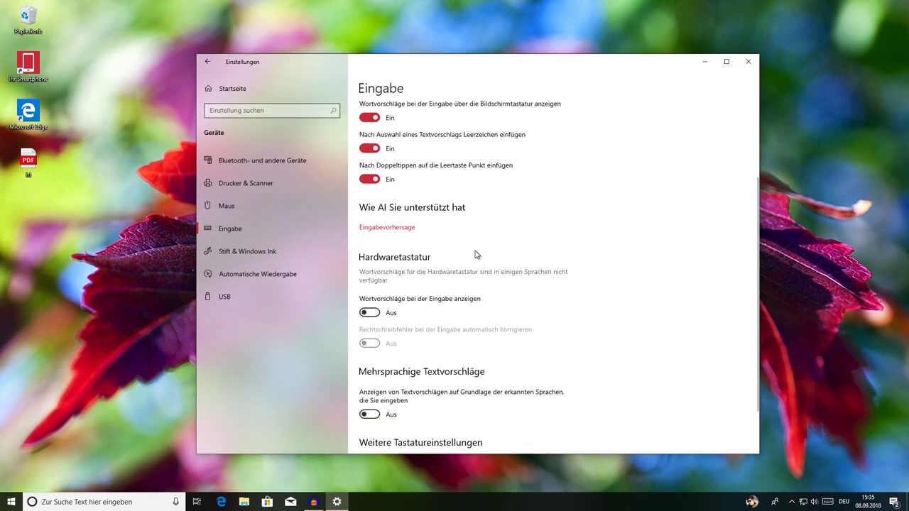
pyautogui.click(391, 228)
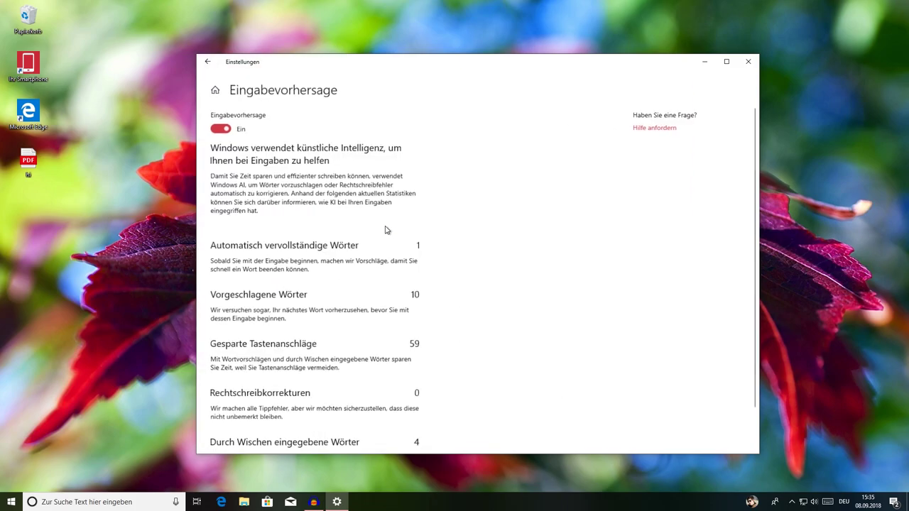
pyautogui.scroll(-2, 386, 229)
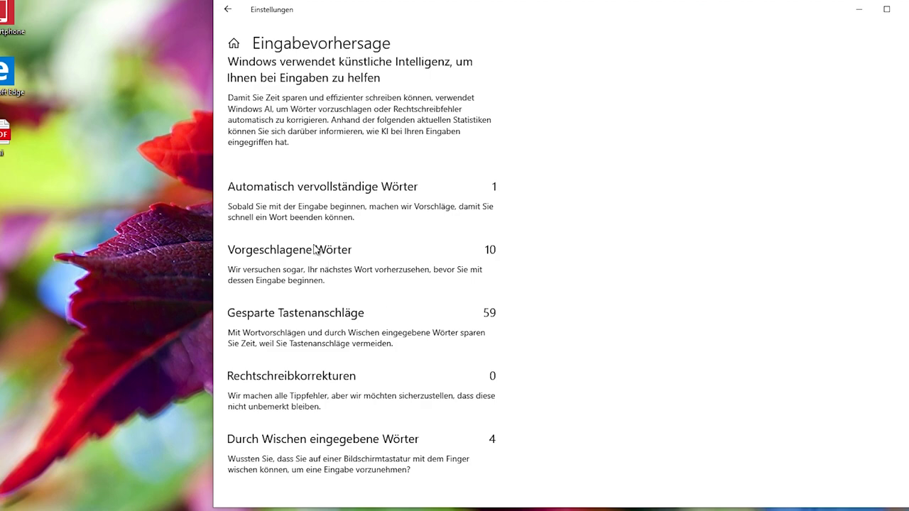
# Return to the Eingabe settings and open Vorschläge und automatische Korrekturen under Weitere Tastatureinstellungen
pyautogui.click(235, 15)
pyautogui.scroll(-5, 608, 317)
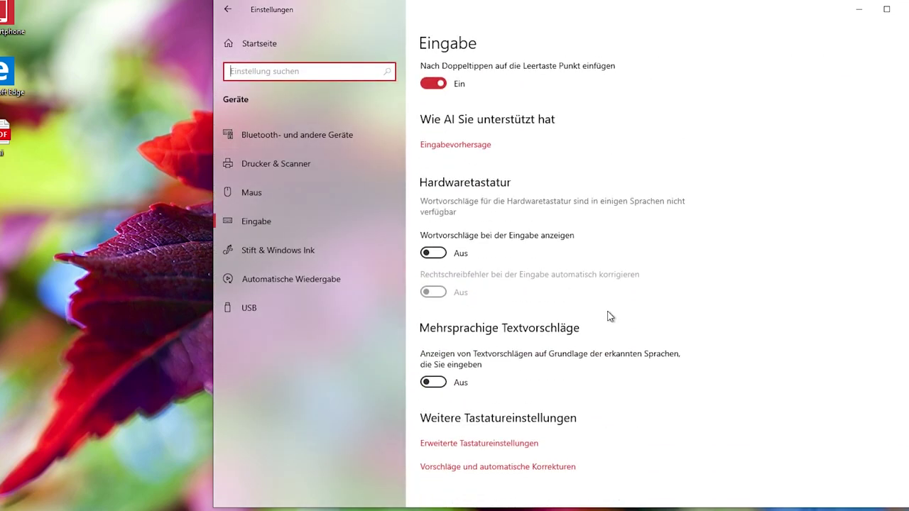
pyautogui.click(471, 468)
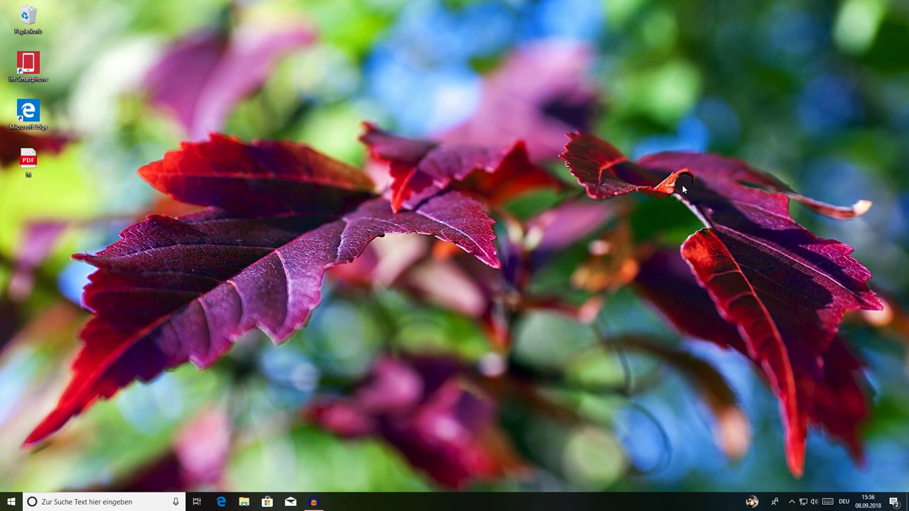
# View the linked phones on the Telefon page of the Windows settings and close the settings window
pyautogui.press('super+i')
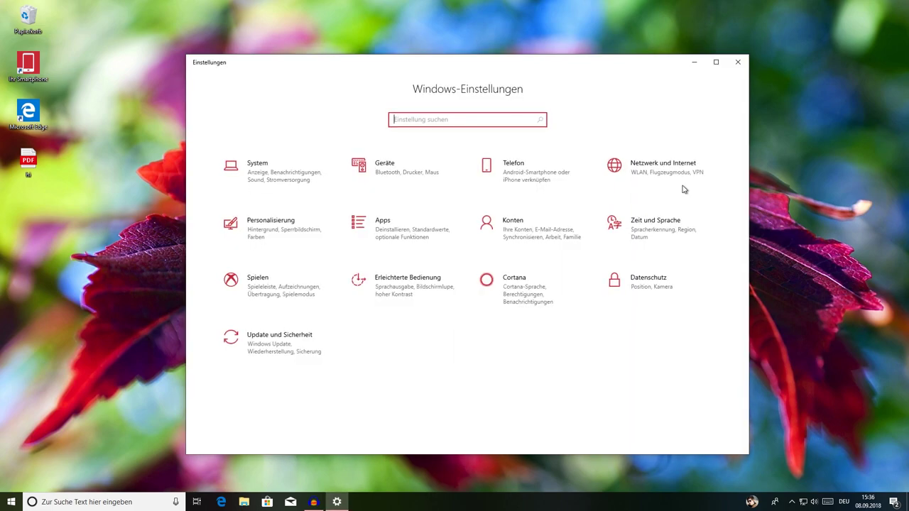
pyautogui.click(534, 182)
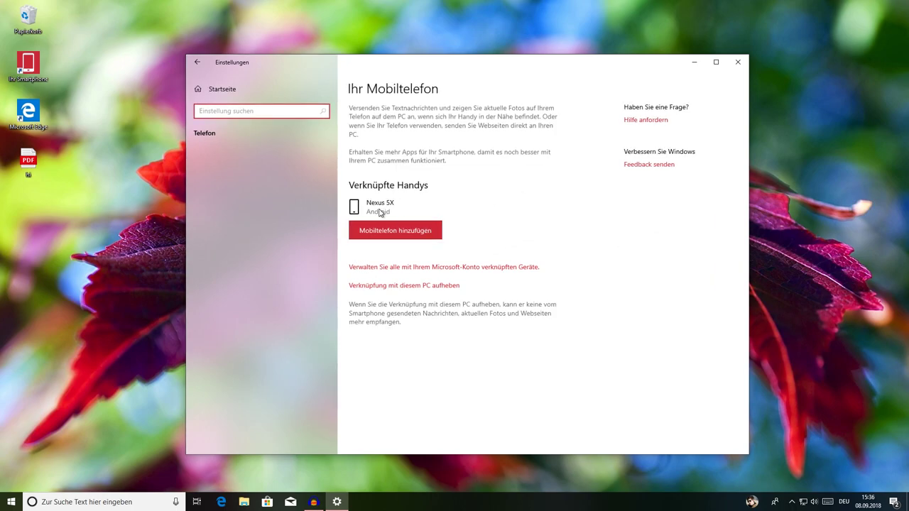
pyautogui.click(737, 64)
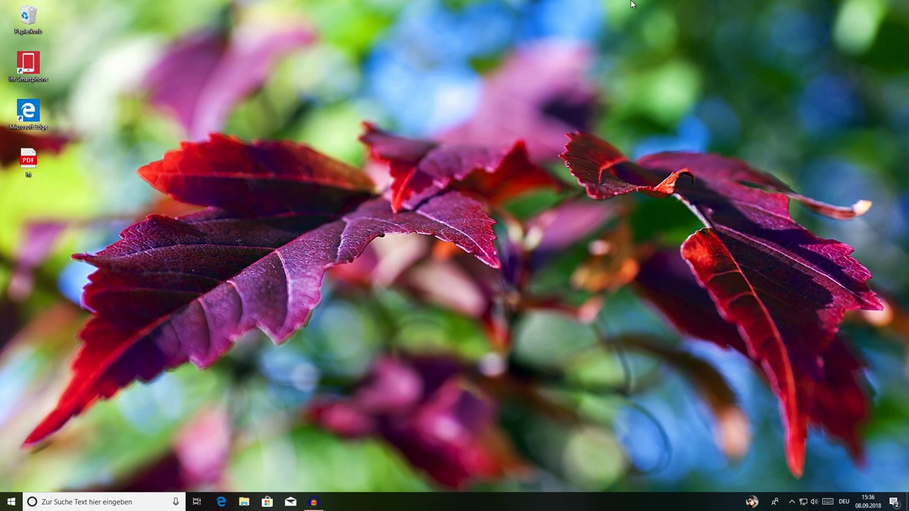
# In Ihr Smartphone, view the phone's app drawer screenshot enlarged, show its editing options in Fotos, and close it without changes
pyautogui.doubleClick(38, 78)
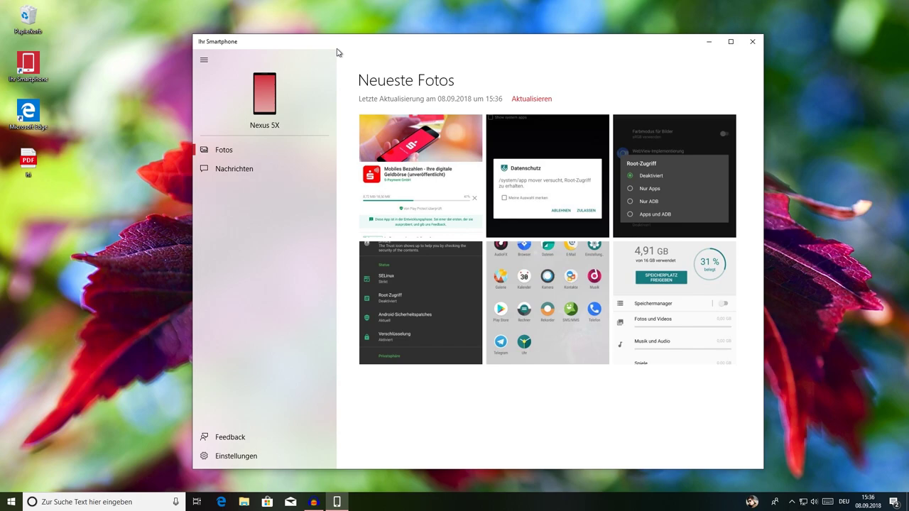
pyautogui.click(556, 281)
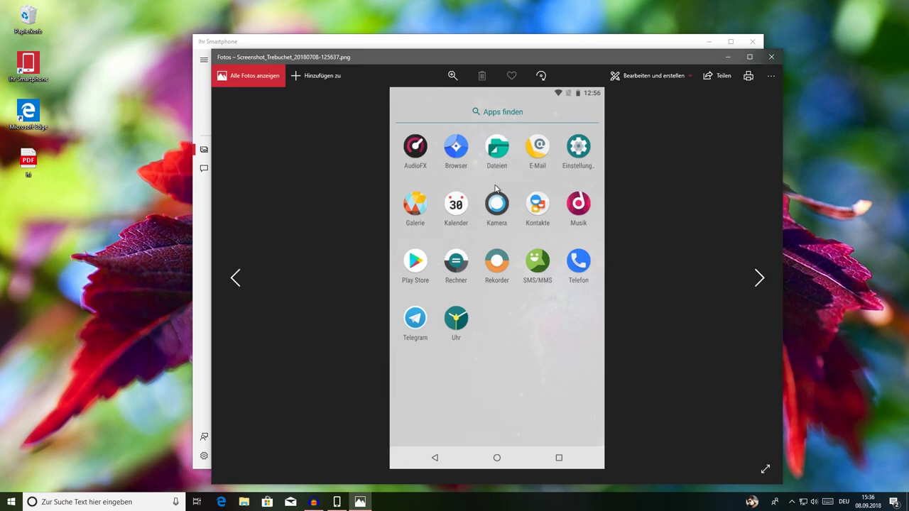
pyautogui.scroll(2, 497, 186)
pyautogui.click(666, 81)
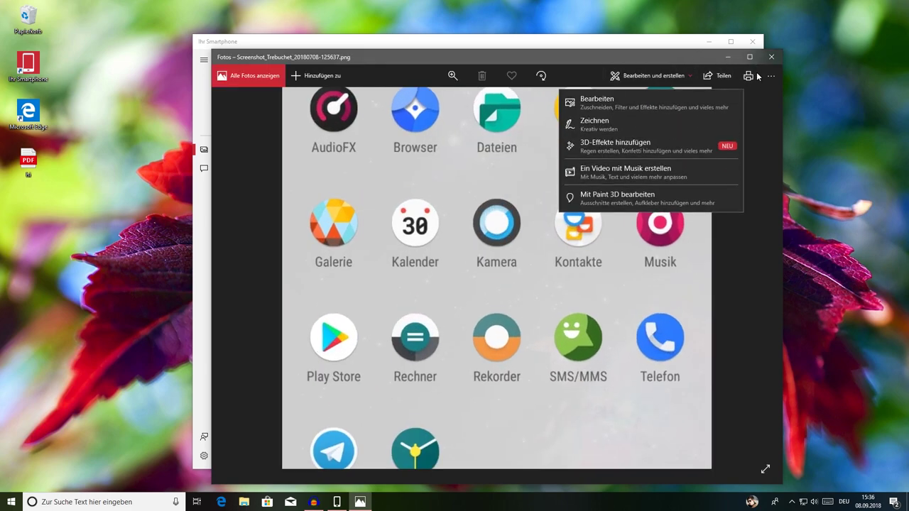
pyautogui.click(680, 108)
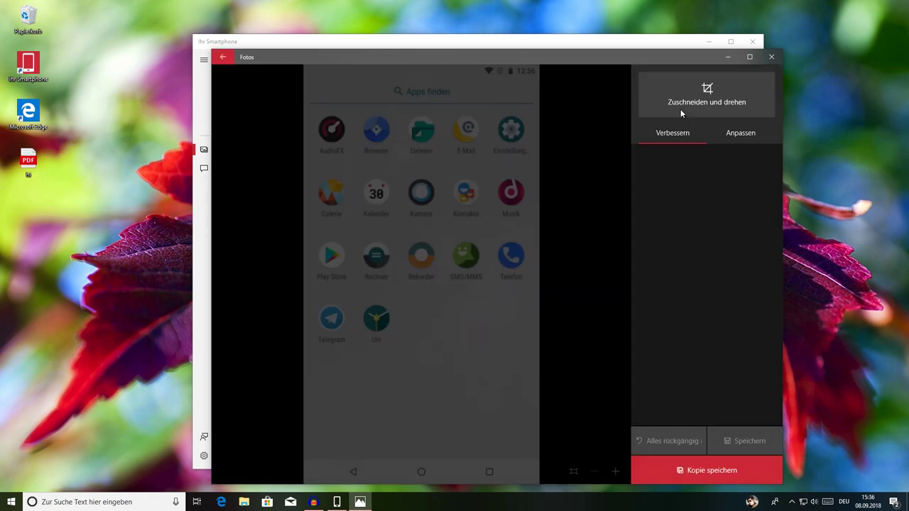
pyautogui.click(771, 56)
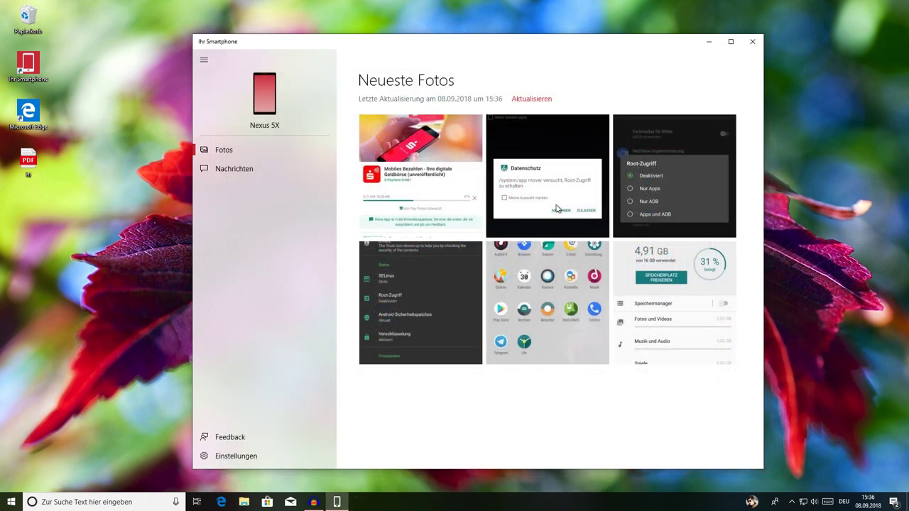
# Copy the phone's app drawer screenshot from Neueste Fotos onto the Windows desktop
pyautogui.rightClick(554, 293)
pyautogui.click(569, 317)
pyautogui.click(568, 317)
pyautogui.moveTo(569, 316); pyautogui.dragTo(43, 266)
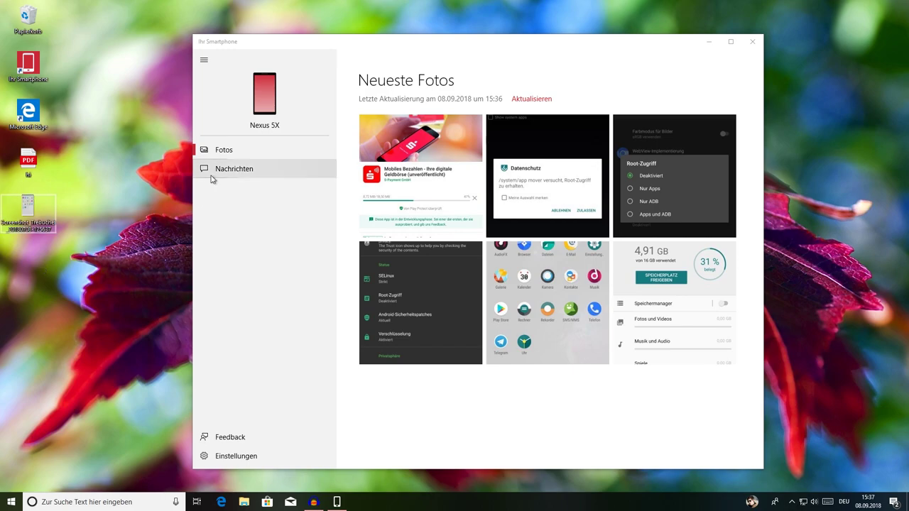
# View the phone's Nachrichten section, return to Fotos, and close Ihr Smartphone
pyautogui.click(258, 174)
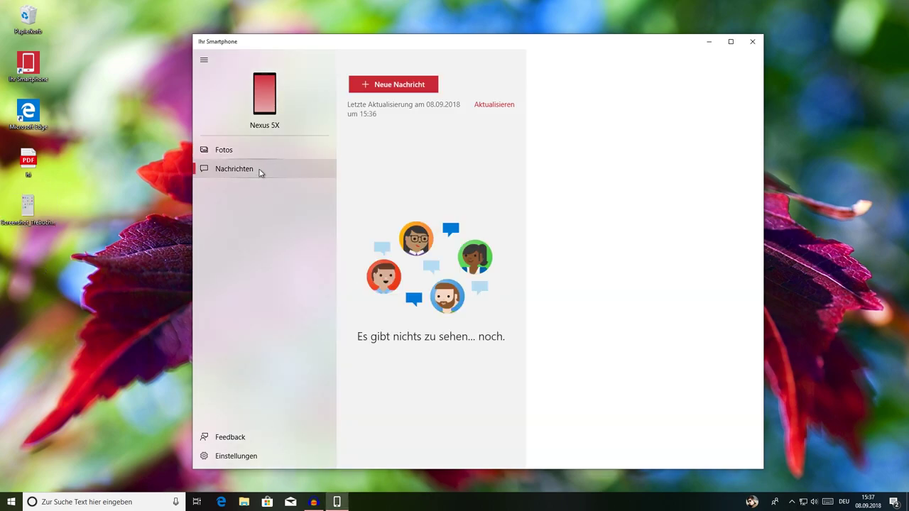
pyautogui.moveTo(375, 45); pyautogui.dragTo(368, 46)
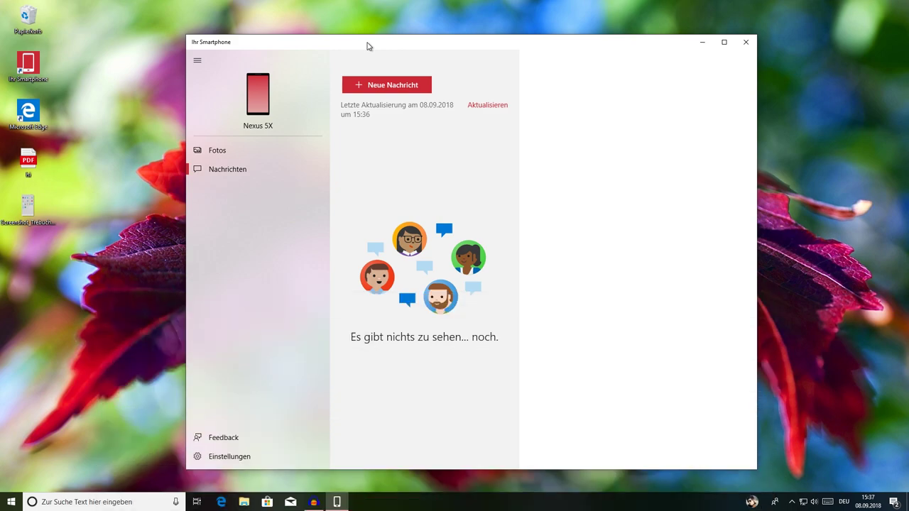
pyautogui.click(258, 150)
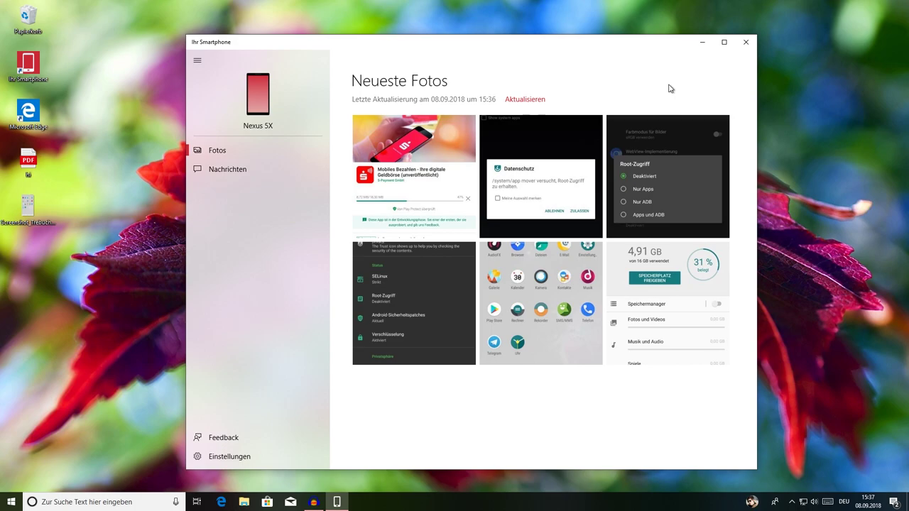
pyautogui.hotkey('alt', 'F4')
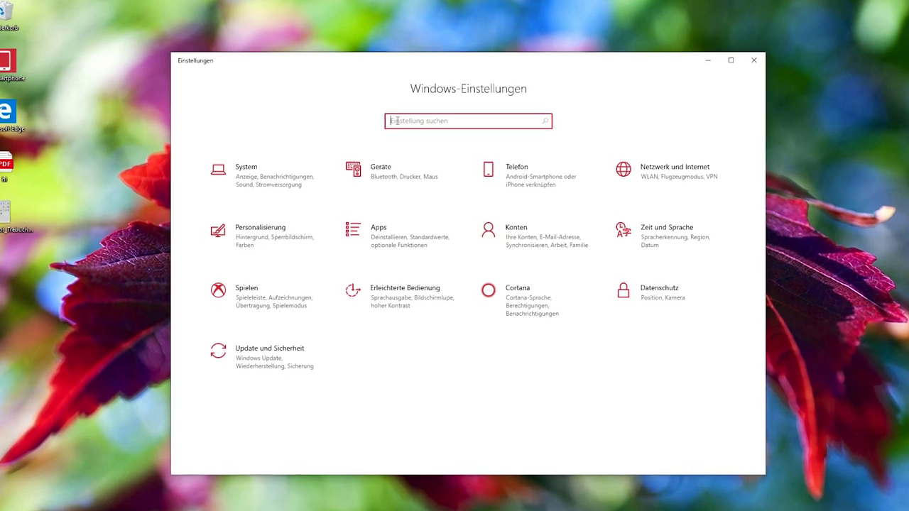
# Search the Windows settings for "hintergrund" and dismiss the suggestions
pyautogui.write('hintergrund')
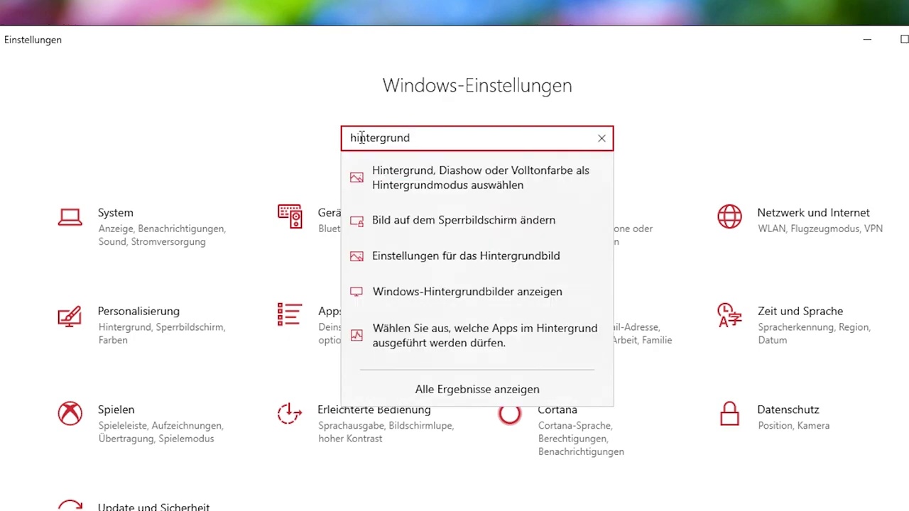
pyautogui.press('Escape')
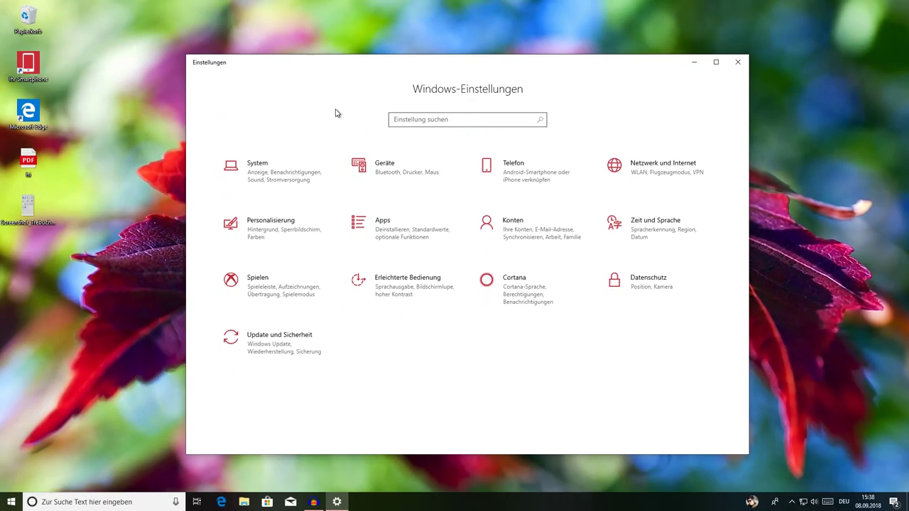
# View the Windows HDR Color-Einstellungen from the System > Anzeige page and return to that page
pyautogui.click(211, 217)
pyautogui.scroll(-2, 486, 200)
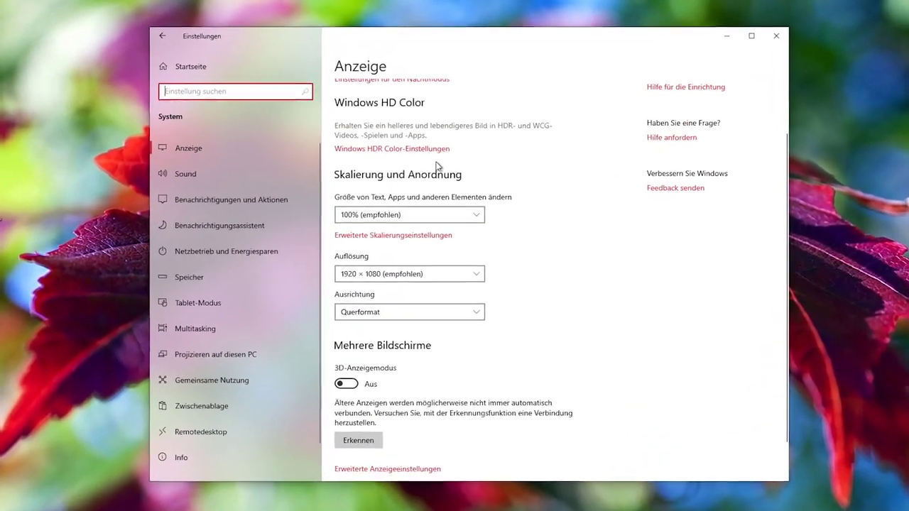
pyautogui.click(409, 144)
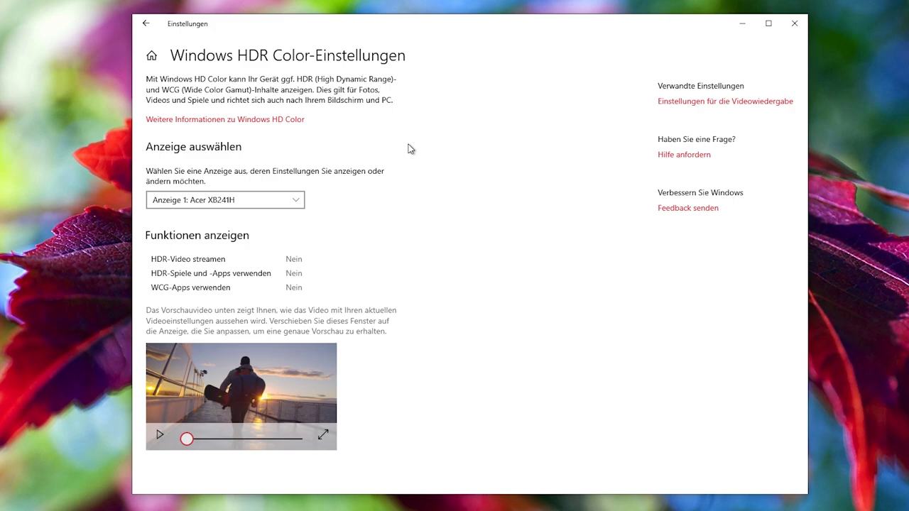
pyautogui.click(146, 24)
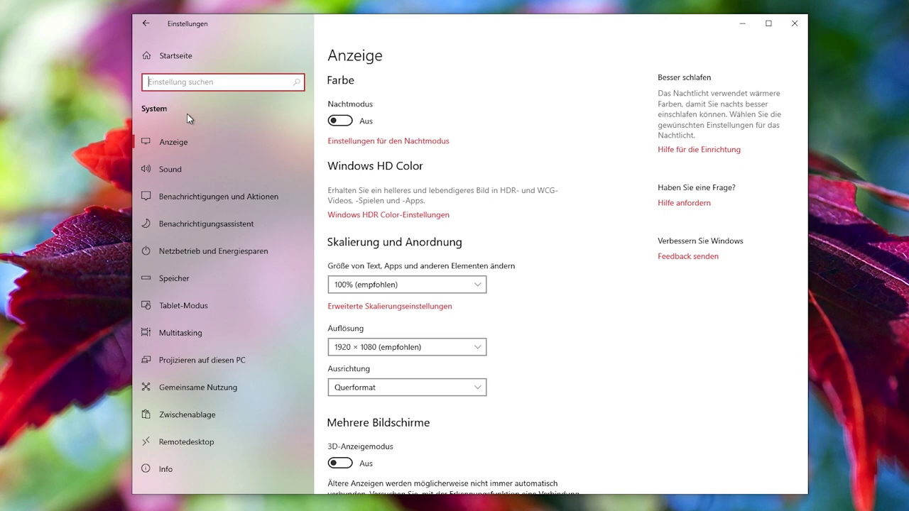
# View the Sound settings and open the Speicher page at its Speicheroptimierung section
pyautogui.click(199, 169)
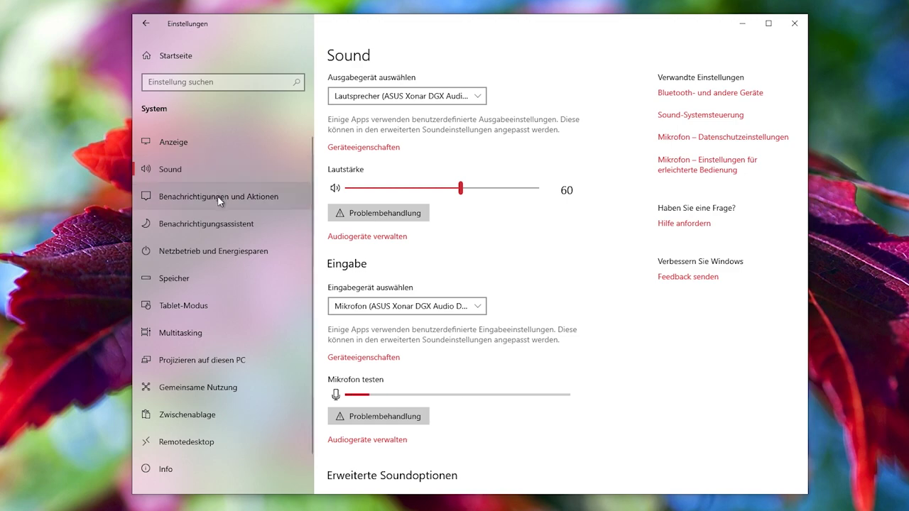
pyautogui.click(174, 278)
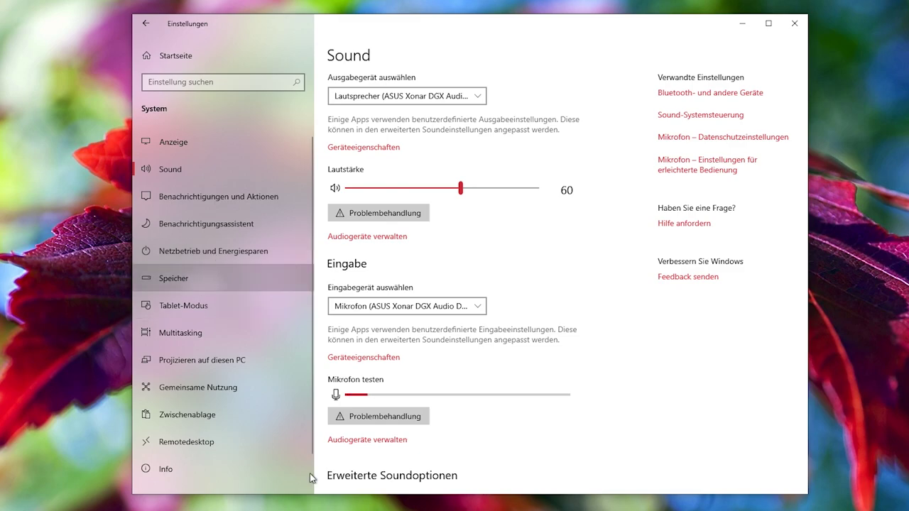
pyautogui.hotkey('alt', 'Tab')
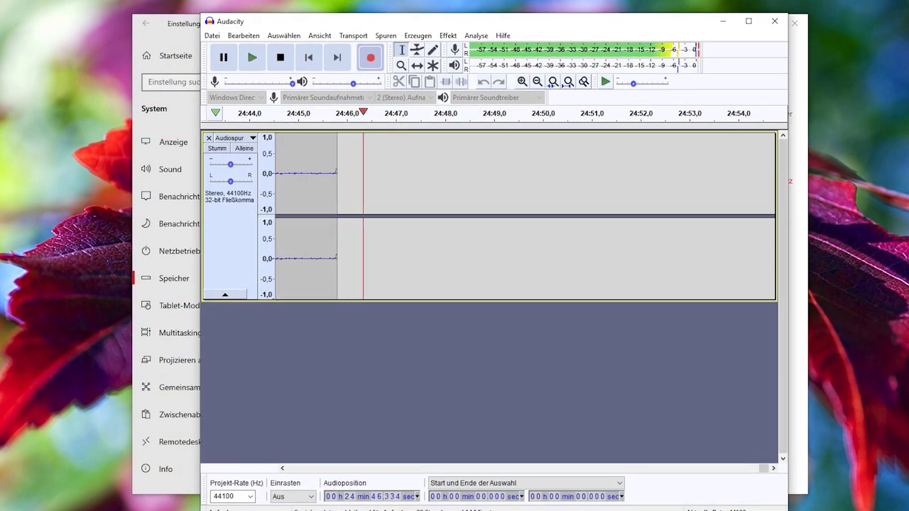
pyautogui.hotkey('alt', 'Tab')
pyautogui.scroll(-1, 441, 369)
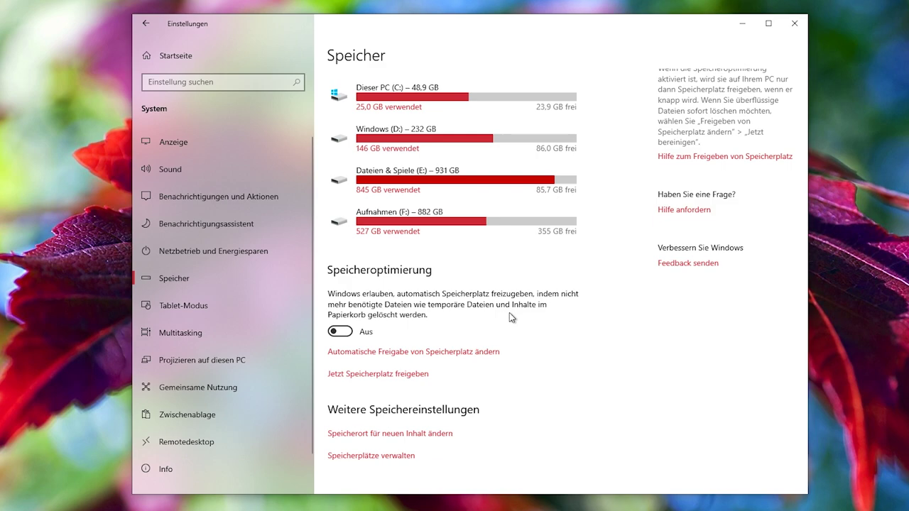
# Open Automatische Freigabe von Speicherplatz ändern and view the available OneDrive periods without changing the selection
pyautogui.click(436, 351)
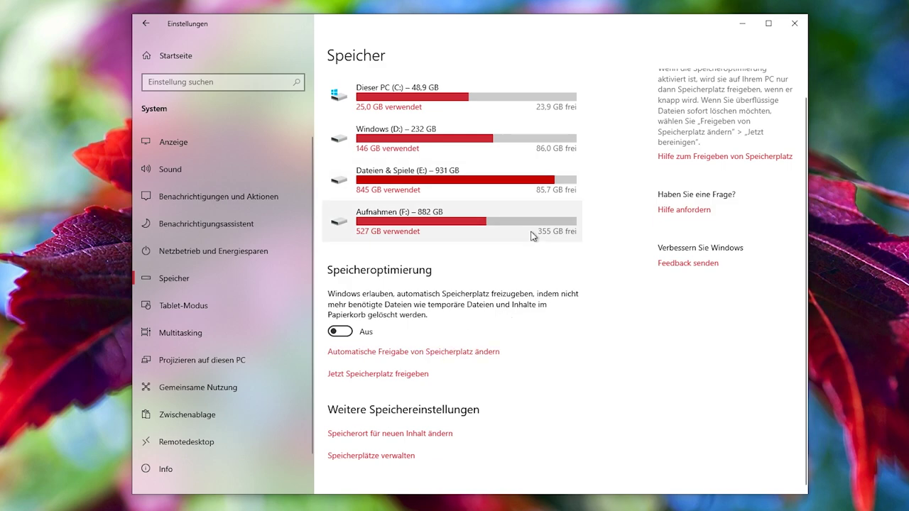
pyautogui.click(456, 353)
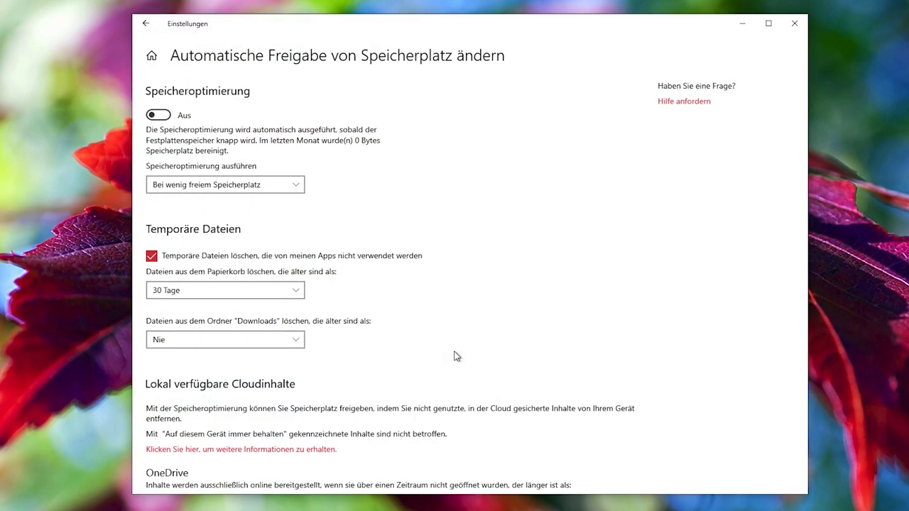
pyautogui.scroll(-3, 457, 356)
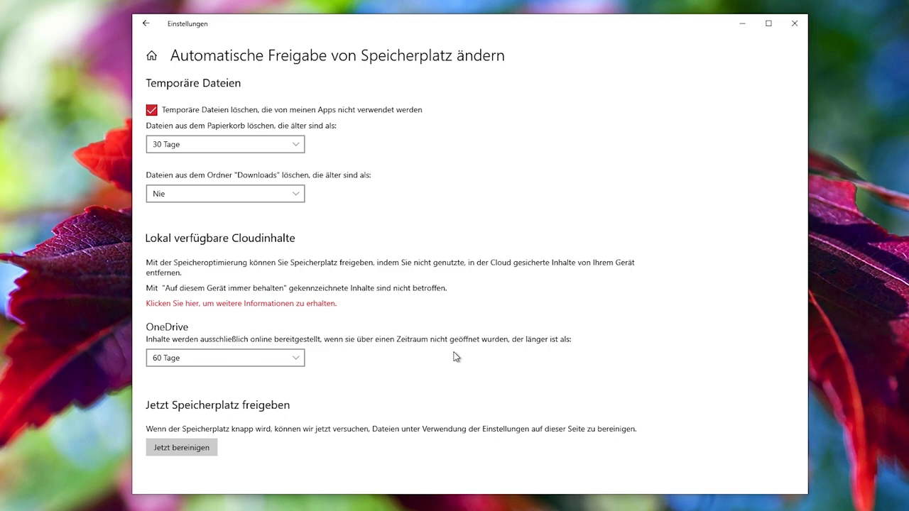
pyautogui.click(254, 363)
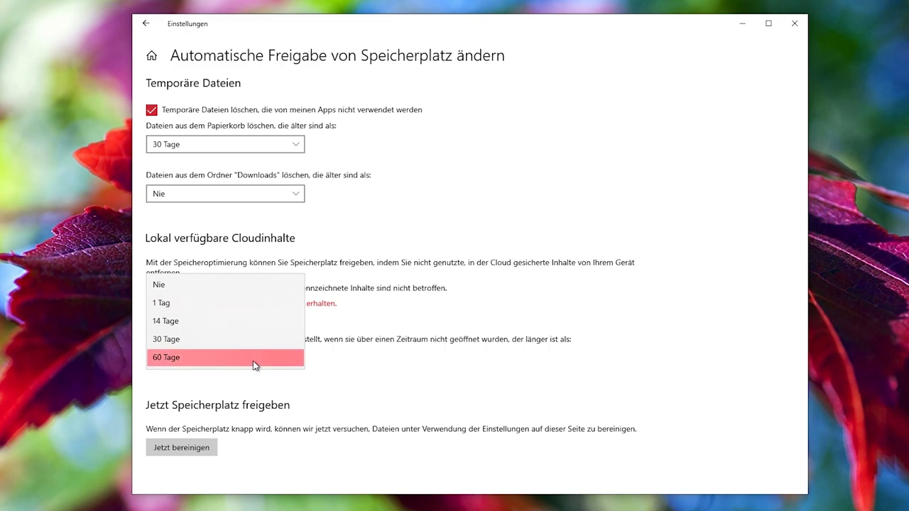
pyautogui.click(504, 337)
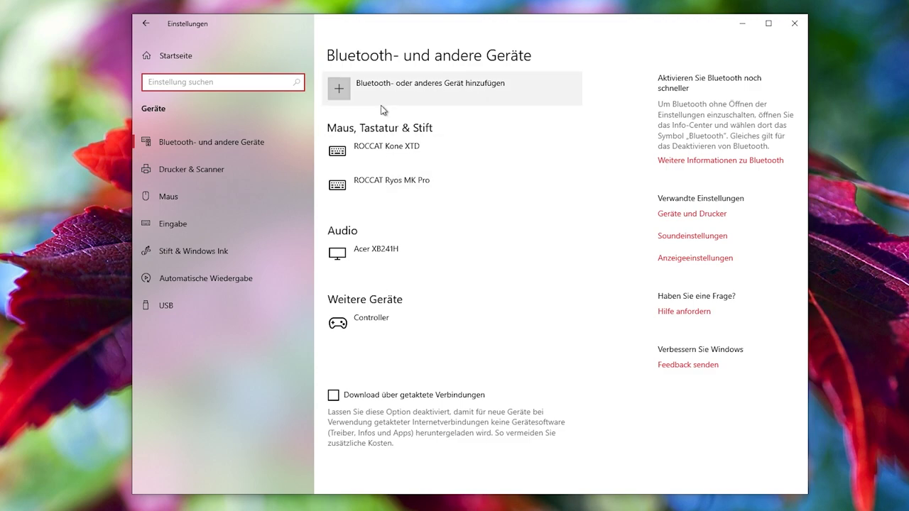
# Try to add a Bluetooth device on the Bluetooth- und andere Geräte page, cancel, and return to the settings overview
pyautogui.click(381, 101)
pyautogui.click(378, 142)
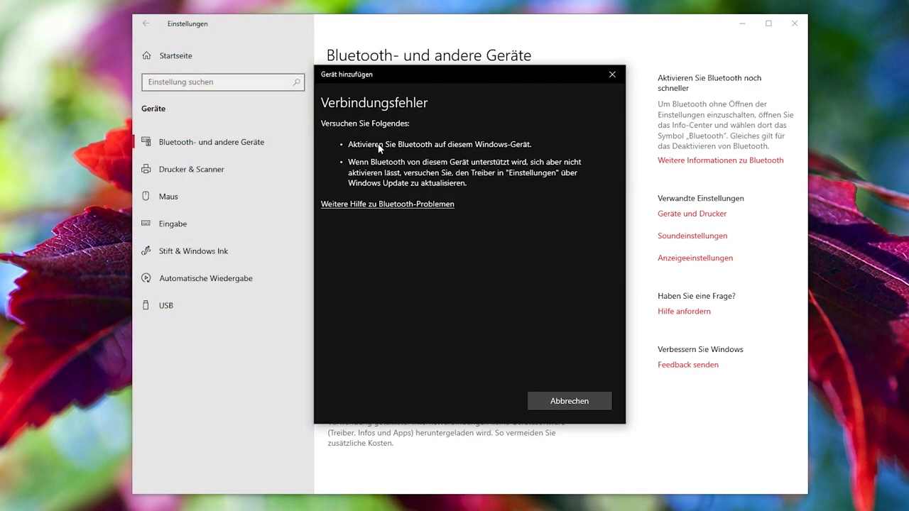
pyautogui.click(557, 405)
pyautogui.click(154, 26)
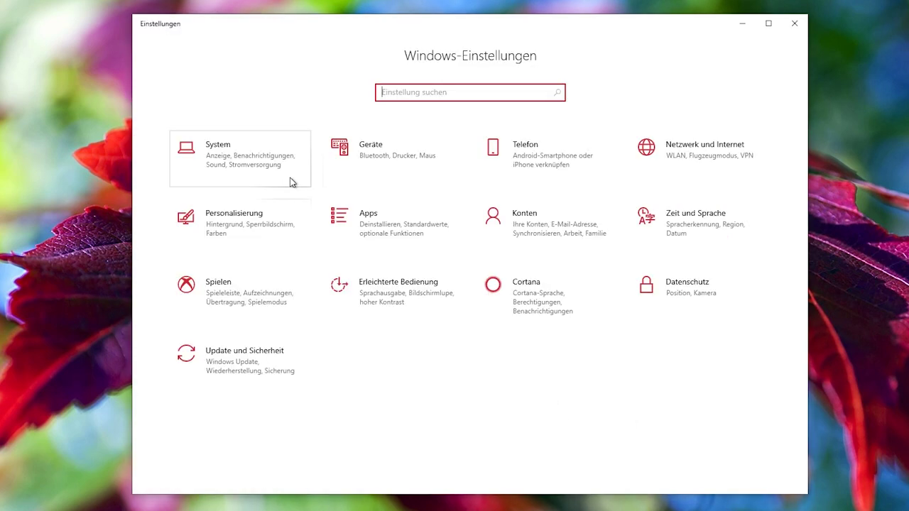
# Open the Kiosk einrichten page from Familie und andere Benutzer in the Konten settings
pyautogui.click(506, 241)
pyautogui.click(186, 201)
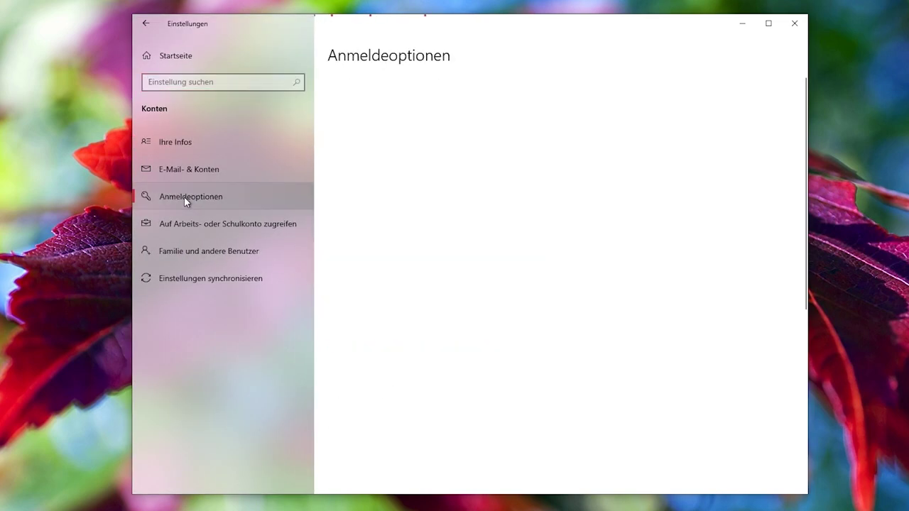
pyautogui.click(206, 251)
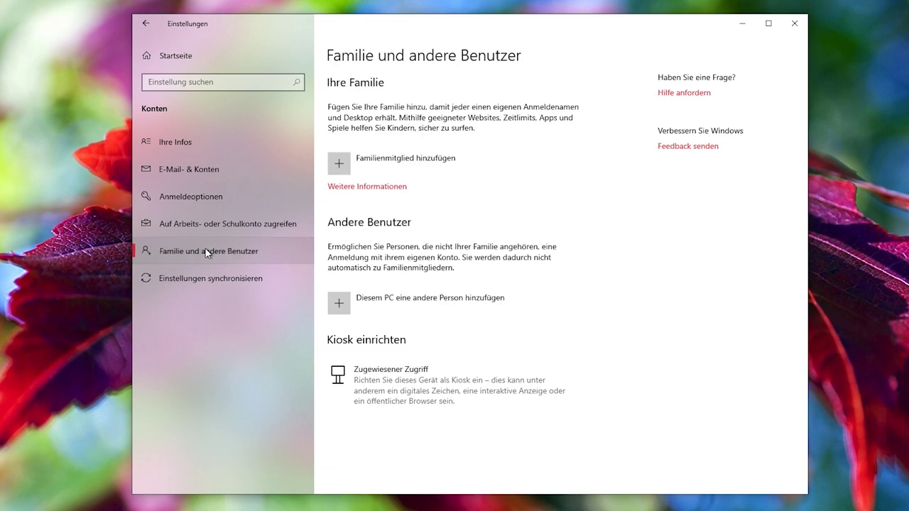
pyautogui.click(405, 389)
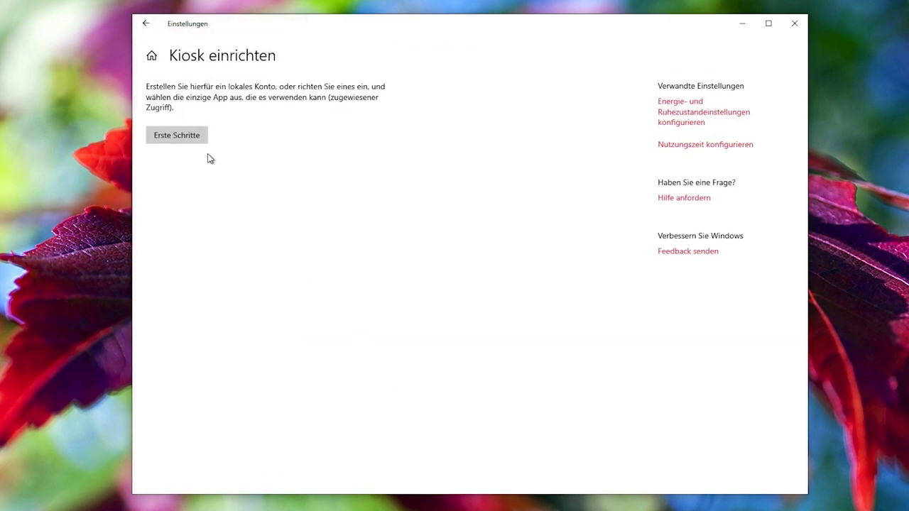
# Start the kiosk setup and create a kiosk account named Kiosk
pyautogui.click(195, 136)
pyautogui.write('Kiosk')
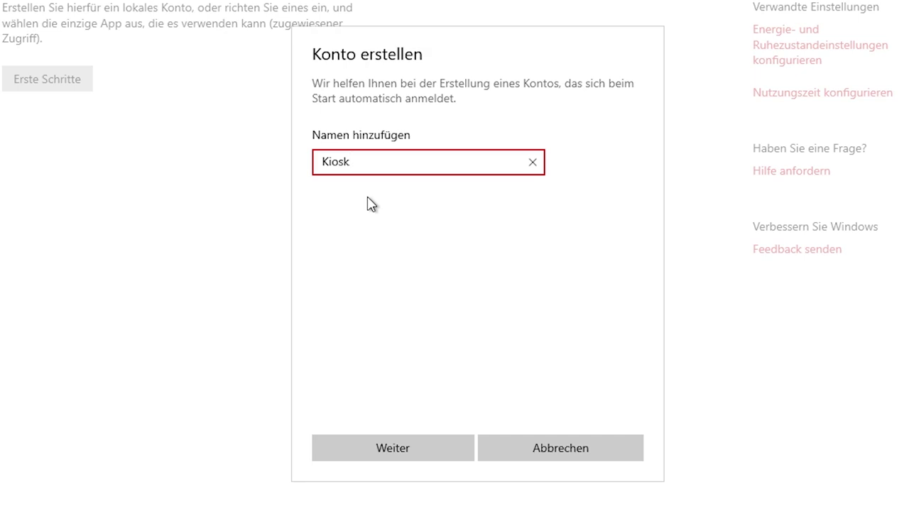
pyautogui.click(401, 450)
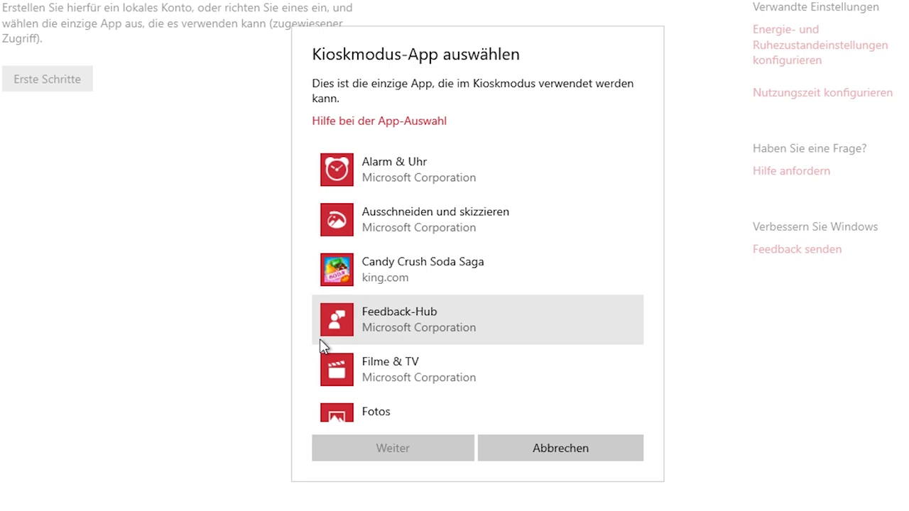
# Choose Microsoft Edge as the only app allowed in kiosk mode and continue to the usage options
pyautogui.scroll(-5, 398, 317)
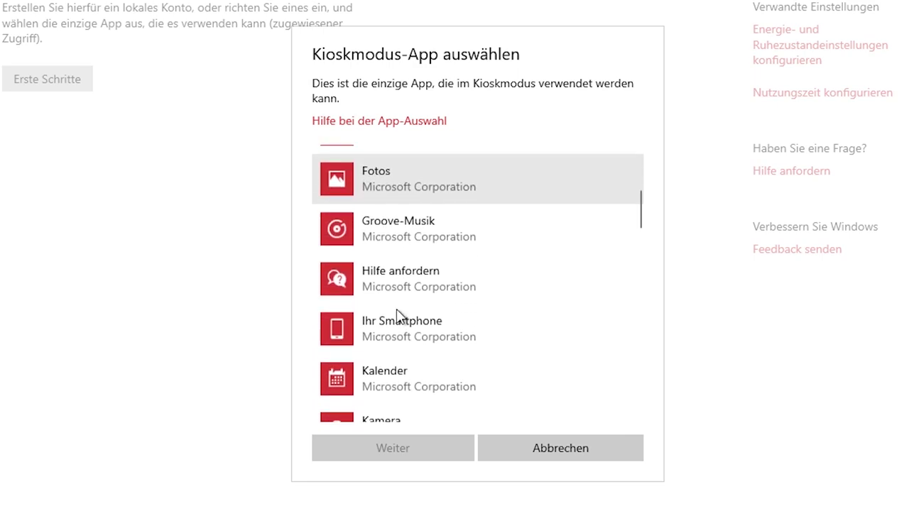
pyautogui.scroll(-5, 397, 317)
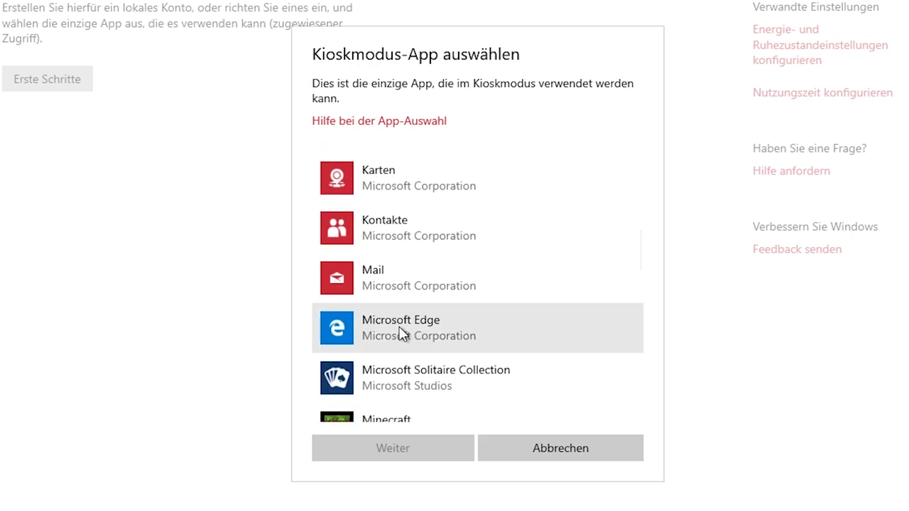
pyautogui.click(399, 326)
pyautogui.scroll(-2, 399, 327)
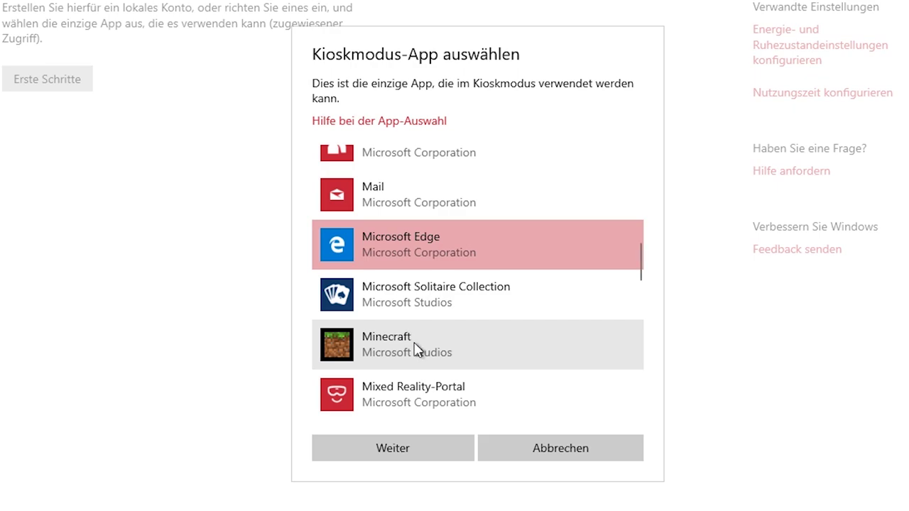
pyautogui.click(414, 458)
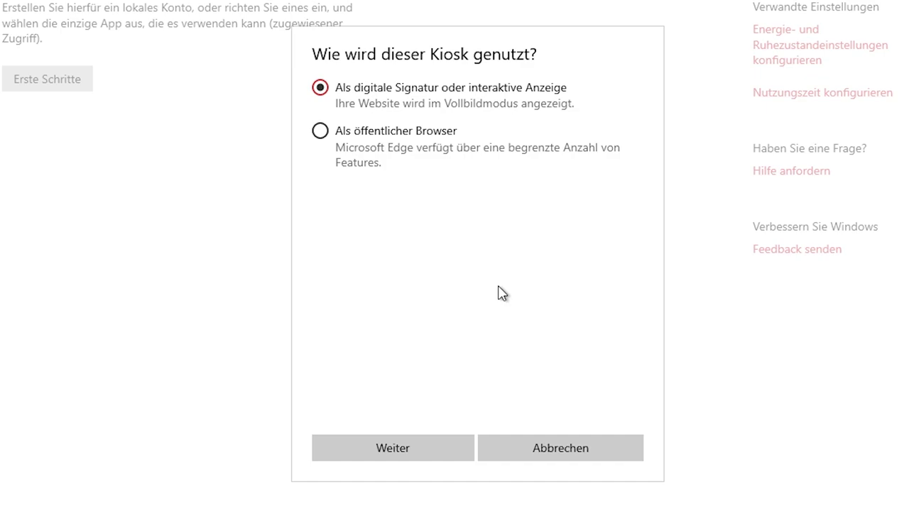
pyautogui.click(381, 148)
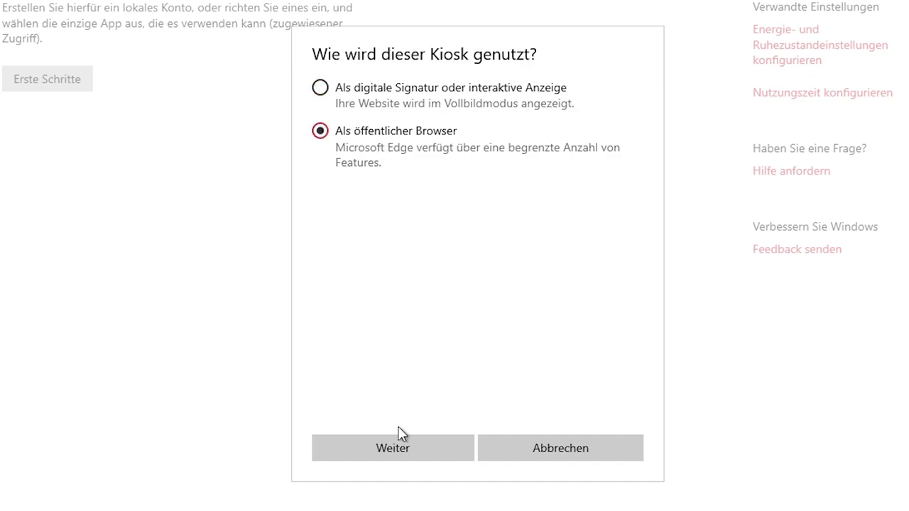
pyautogui.click(399, 449)
pyautogui.click(375, 125)
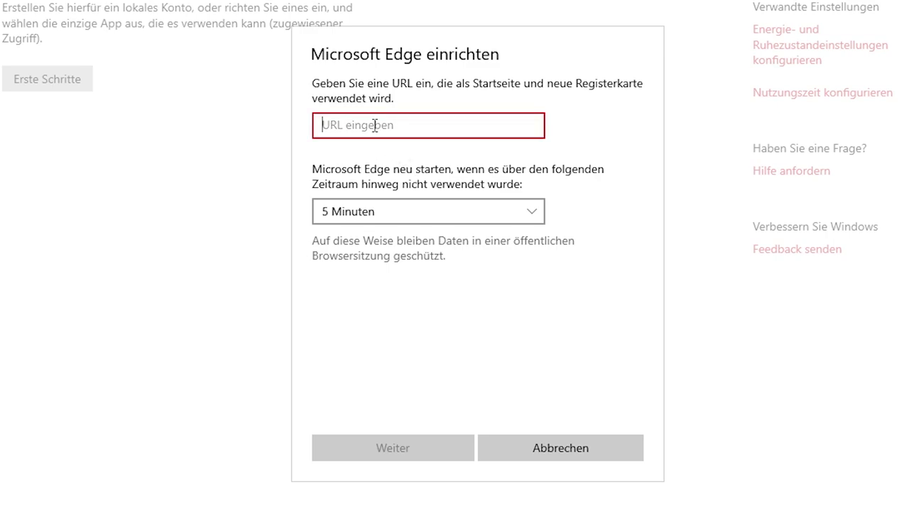
pyautogui.write('www.windowsarea.de')
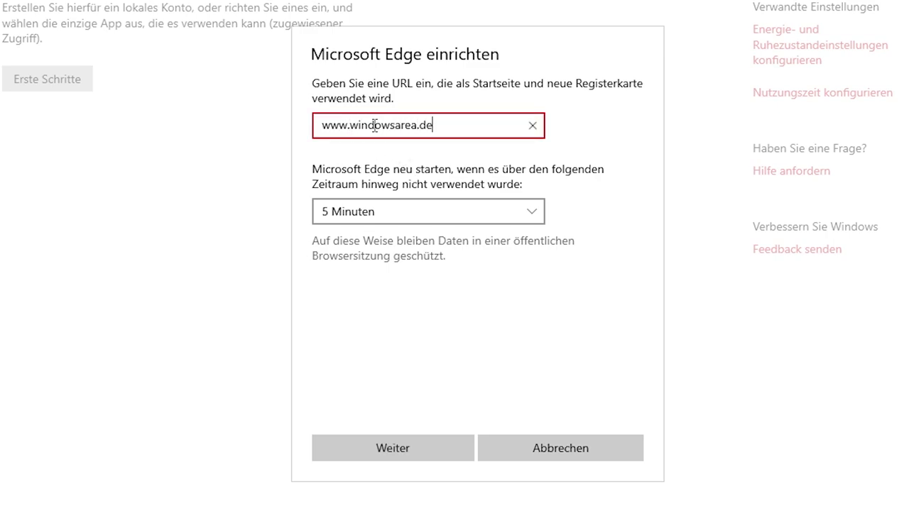
# Choose 5 Minuten as Edge's inactivity restart period, complete the kiosk setup and review its settings
pyautogui.click(364, 210)
pyautogui.scroll(-2, 366, 227)
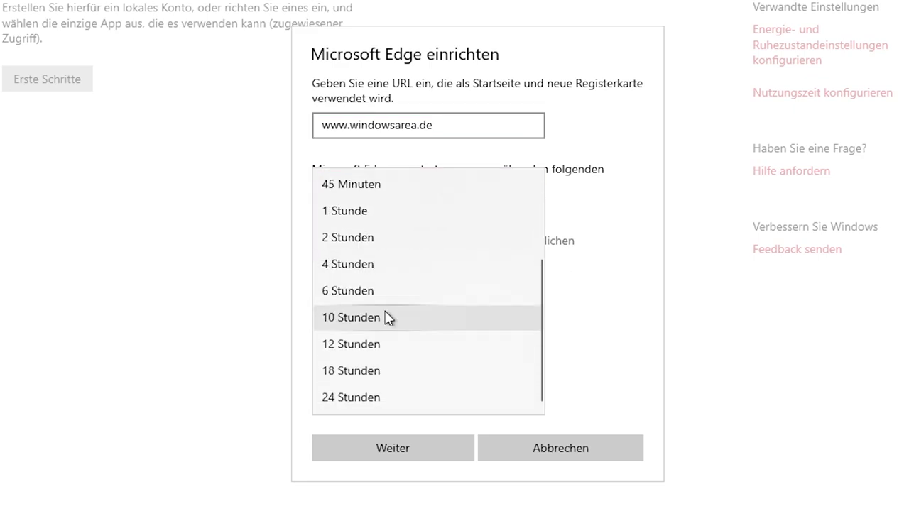
pyautogui.scroll(2, 388, 319)
pyautogui.click(365, 211)
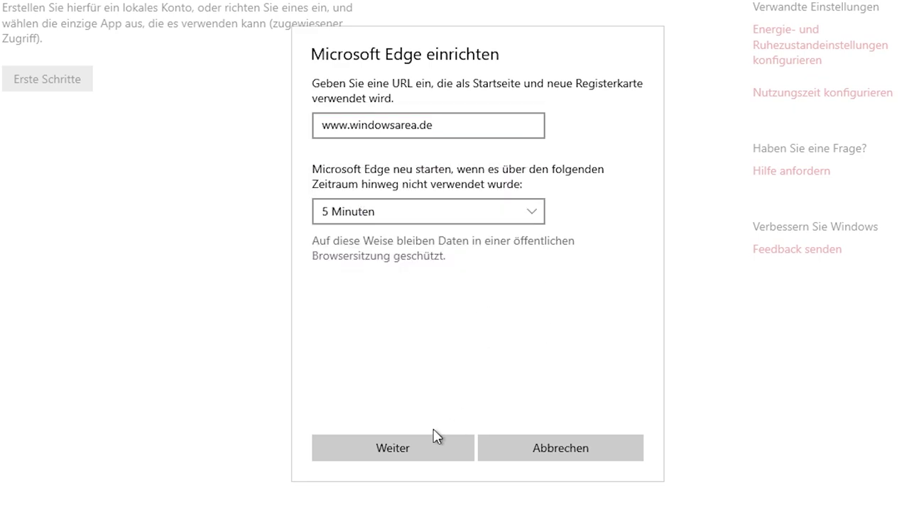
pyautogui.click(397, 443)
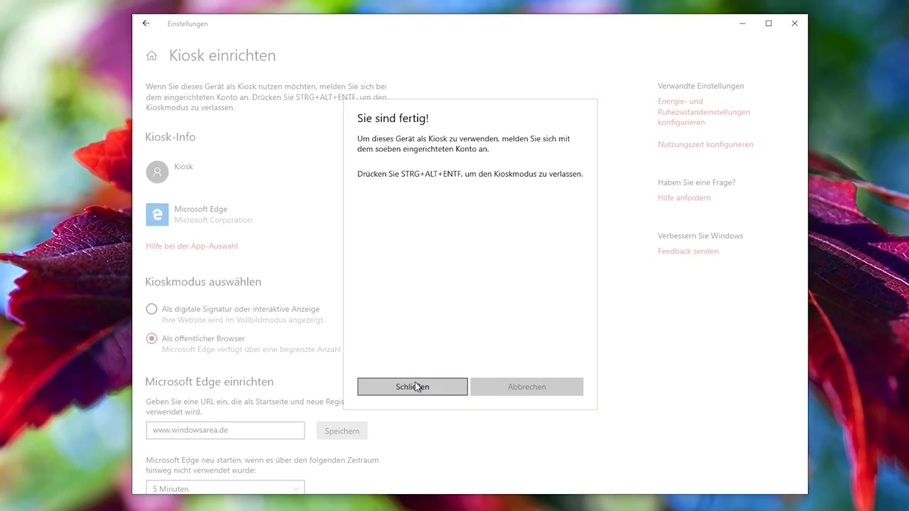
pyautogui.click(412, 396)
pyautogui.scroll(-3, 426, 369)
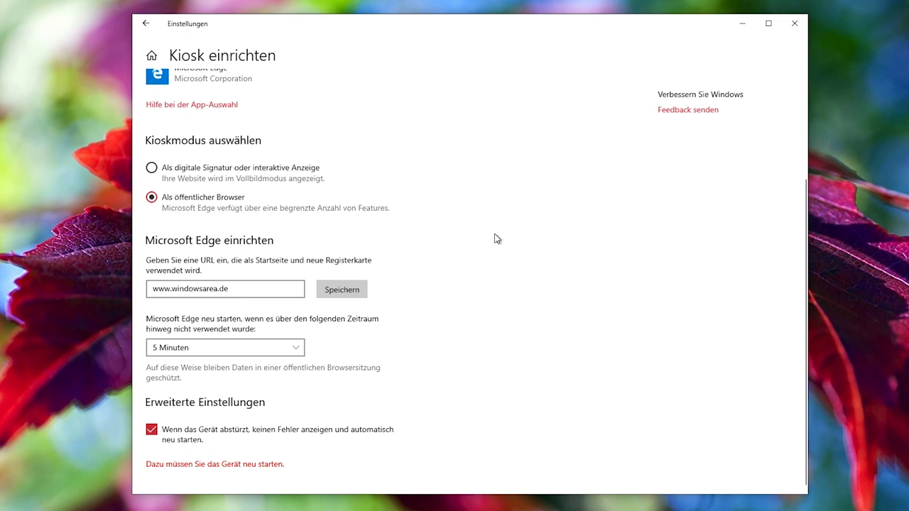
pyautogui.scroll(3, 497, 239)
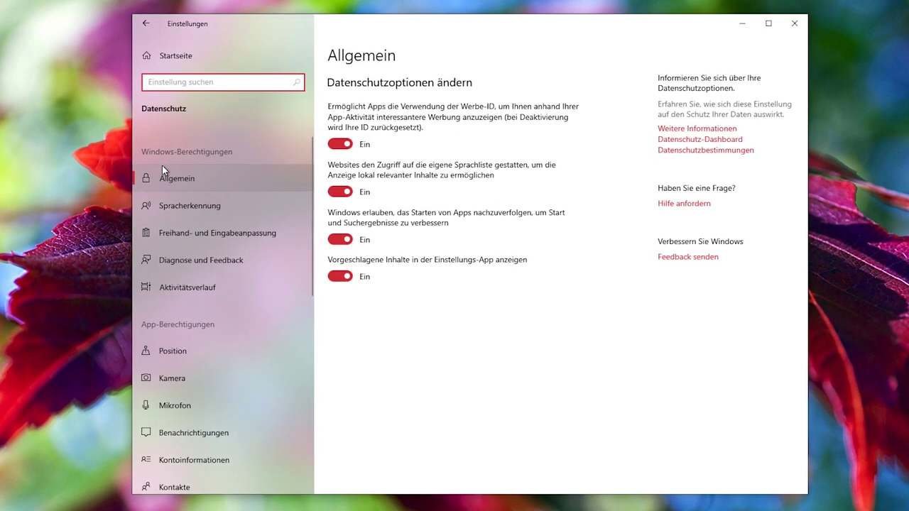
# Open the Mikrofon page in the Datenschutz settings and examine the device-wide and per-app microphone permissions
pyautogui.click(193, 411)
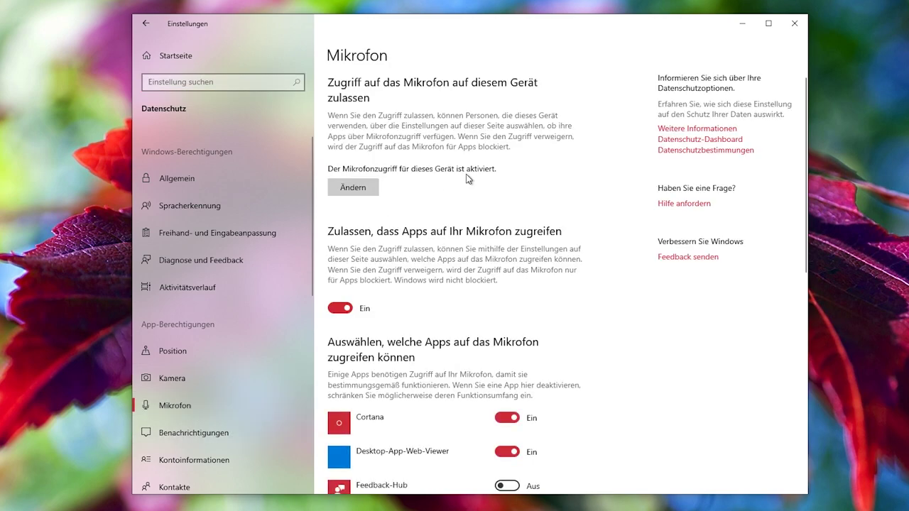
pyautogui.scroll(-3, 554, 248)
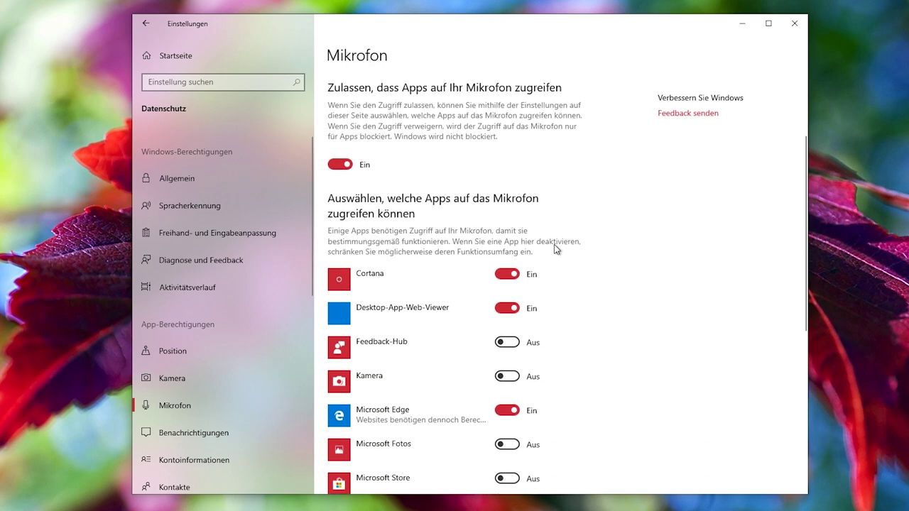
pyautogui.scroll(-3, 554, 245)
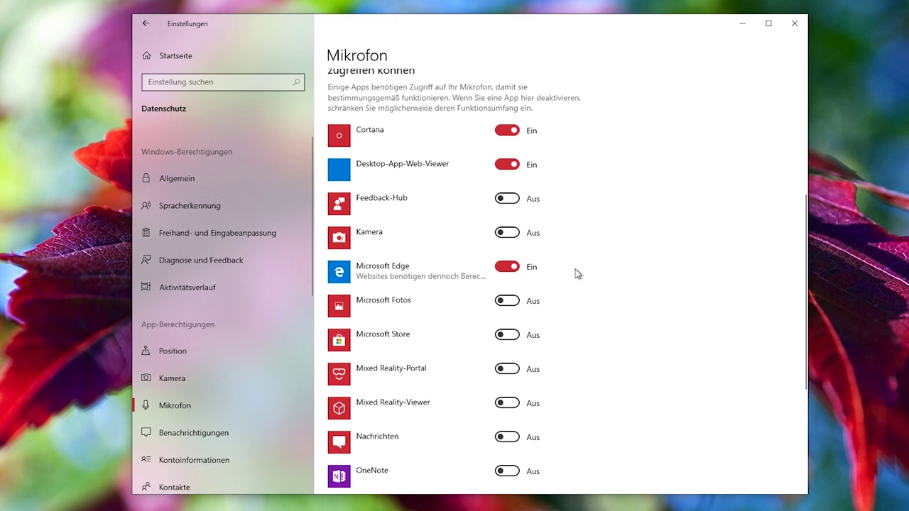
pyautogui.scroll(6, 575, 271)
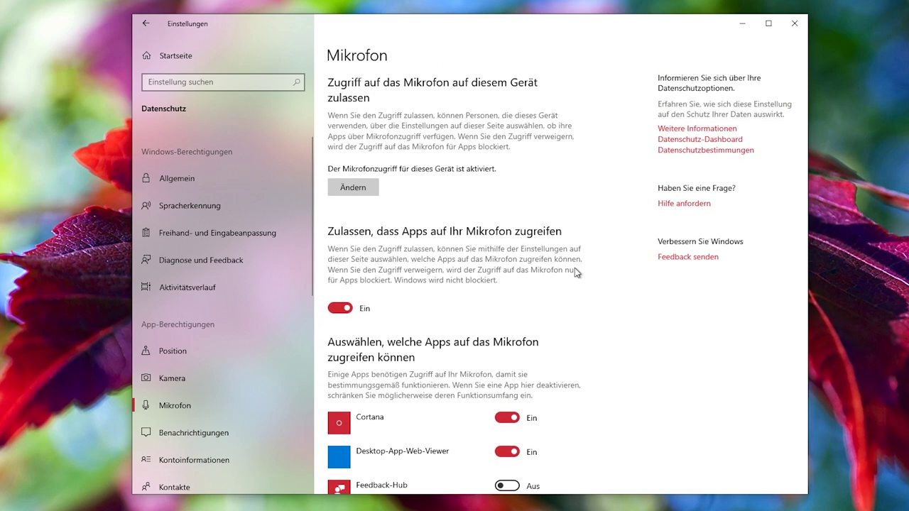
pyautogui.scroll(-2, 228, 305)
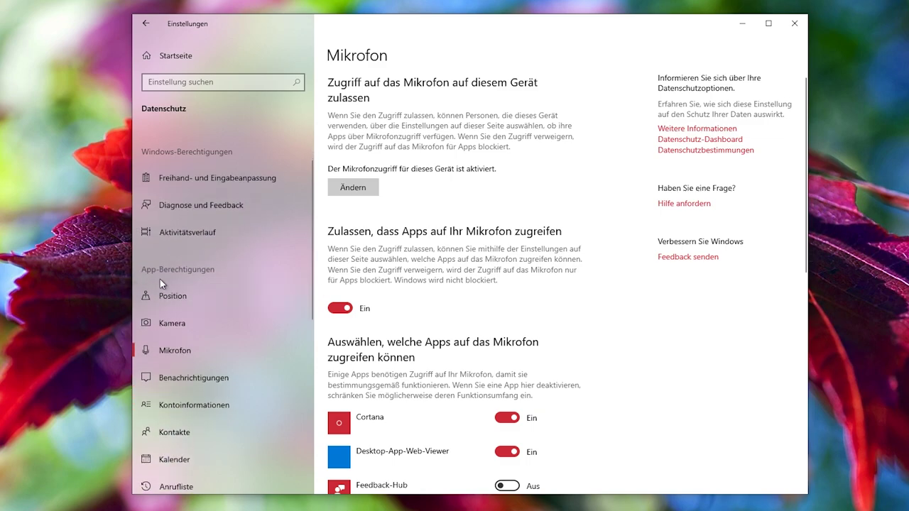
pyautogui.scroll(-4, 226, 280)
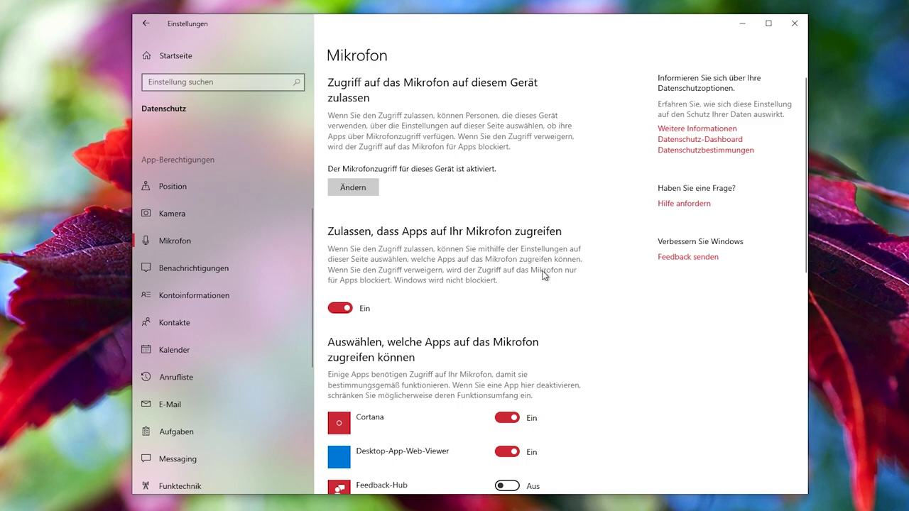
# Switch the Kamera app's microphone access on and off again
pyautogui.scroll(-4, 543, 264)
pyautogui.click(508, 234)
pyautogui.click(508, 234)
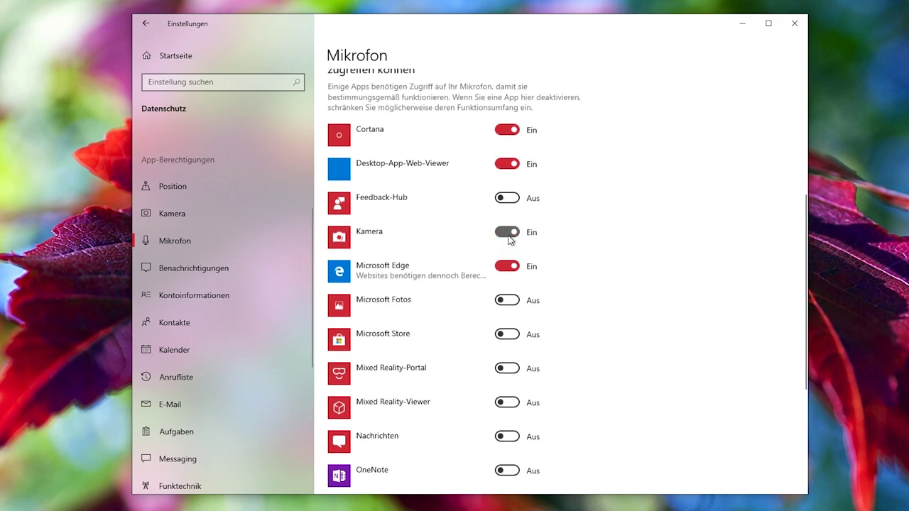
pyautogui.scroll(5, 712, 291)
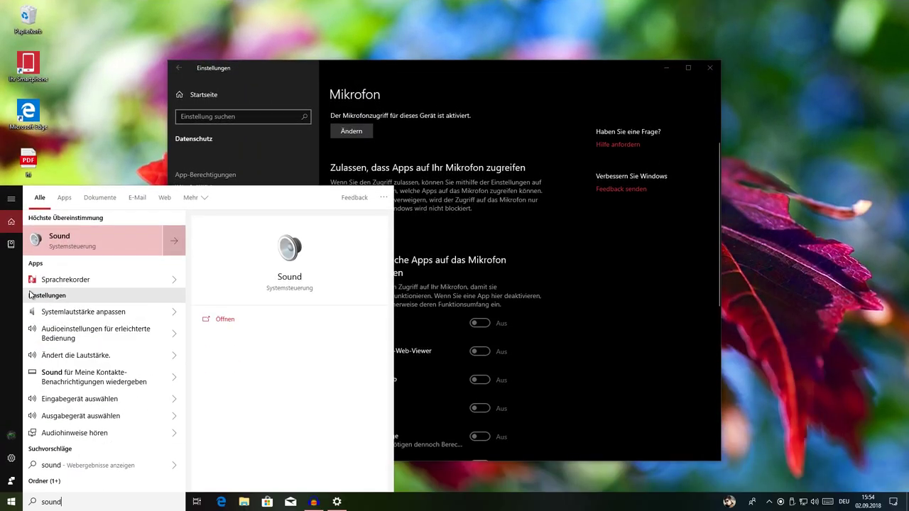
# Switch to the Sprachrekorder app from the search results to check its microphone access, then open the notification center
pyautogui.click(56, 276)
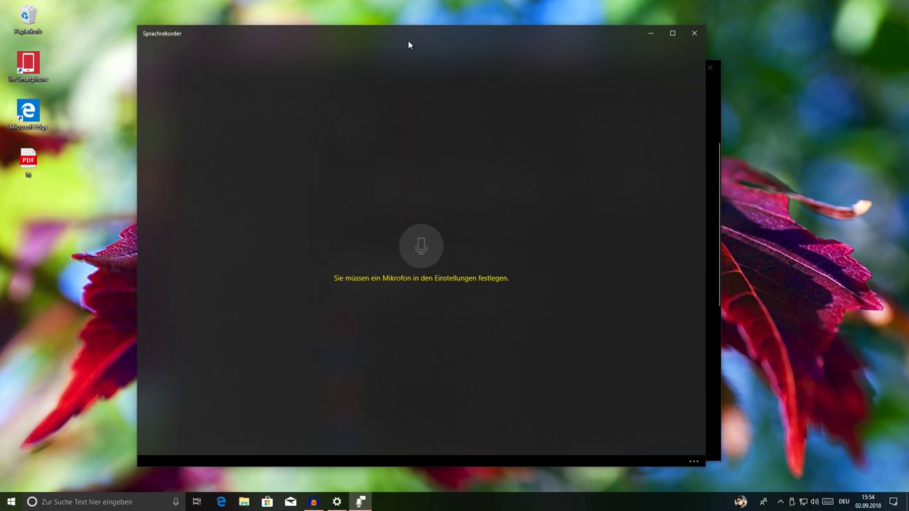
pyautogui.click(893, 501)
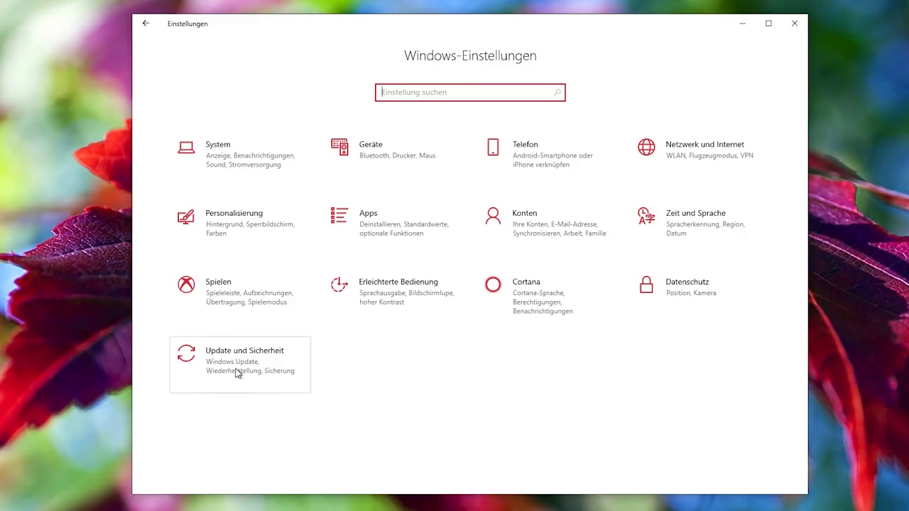
# Open Übermittlungsoptimierung under Update und Sicherheit, view the bandwidth limits in Erweiterte Optionen and go back
pyautogui.click(263, 359)
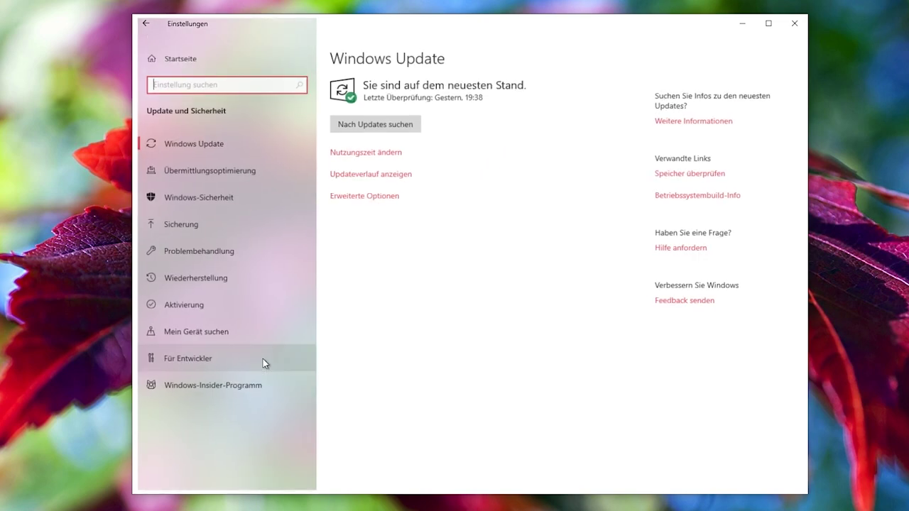
pyautogui.click(174, 177)
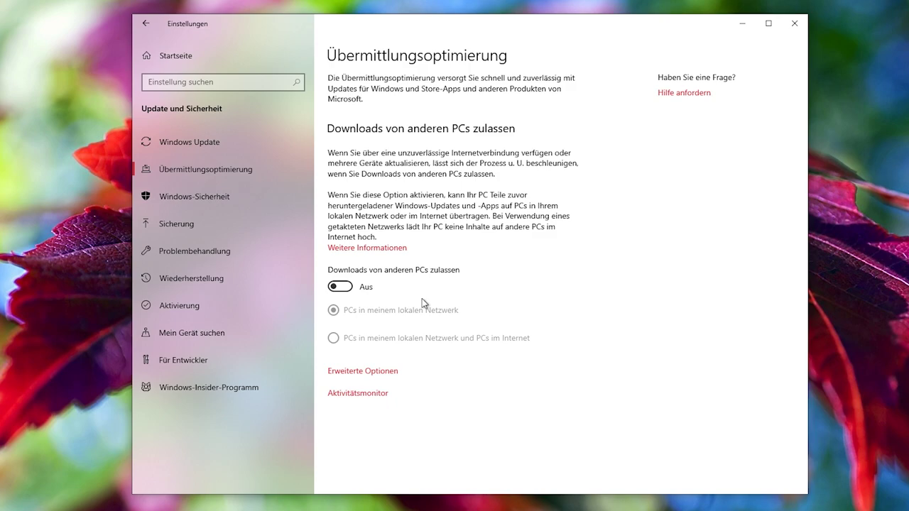
pyautogui.click(377, 372)
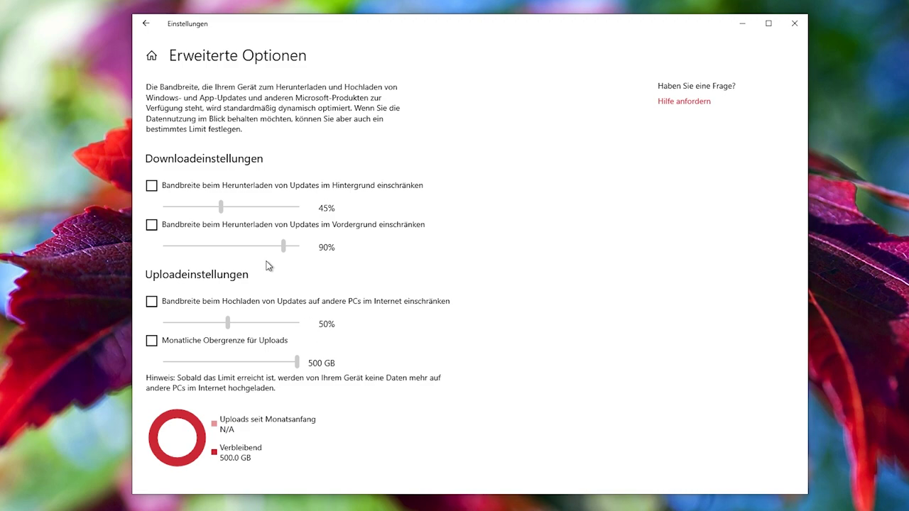
pyautogui.click(159, 26)
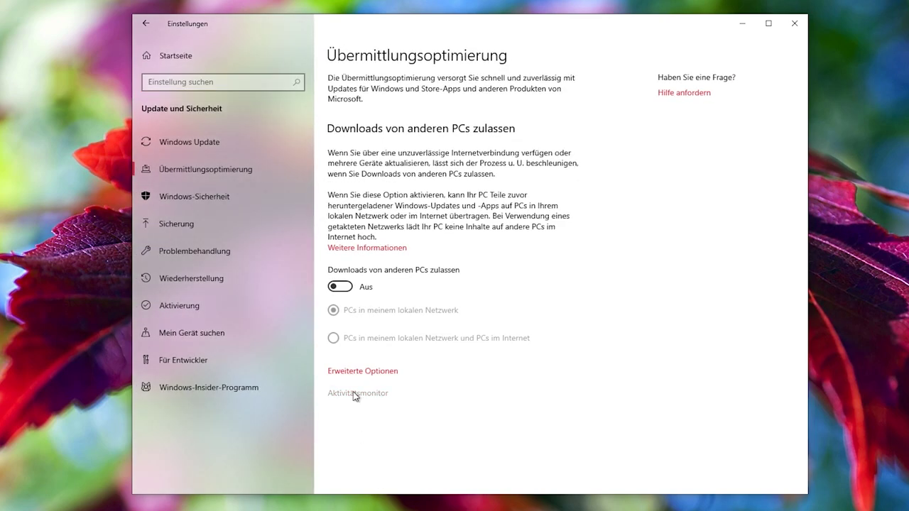
# View the download and upload statistics in the Aktivitätsmonitor and return to the settings overview
pyautogui.click(355, 393)
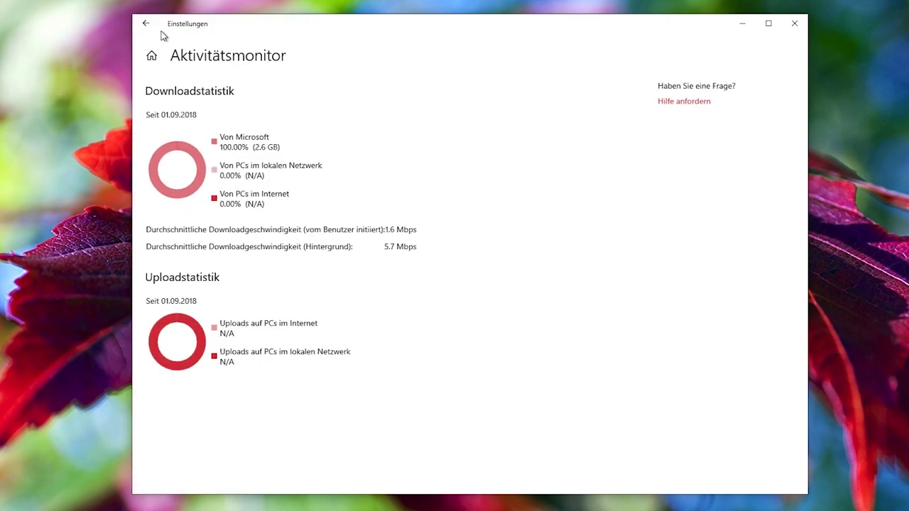
pyautogui.click(146, 24)
pyautogui.click(146, 24)
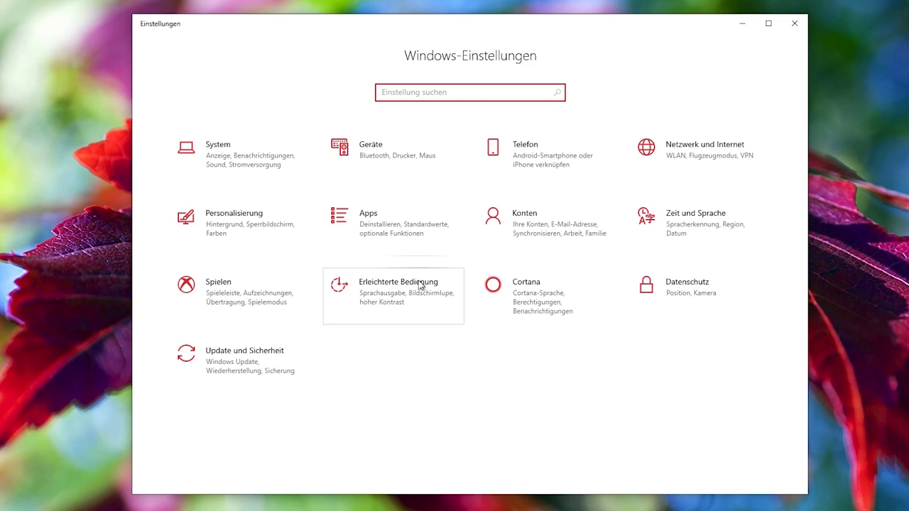
# Open the display options under Erleichterte Bedienung, set Text vergrößern to its maximum, apply it and look over the page
pyautogui.click(390, 301)
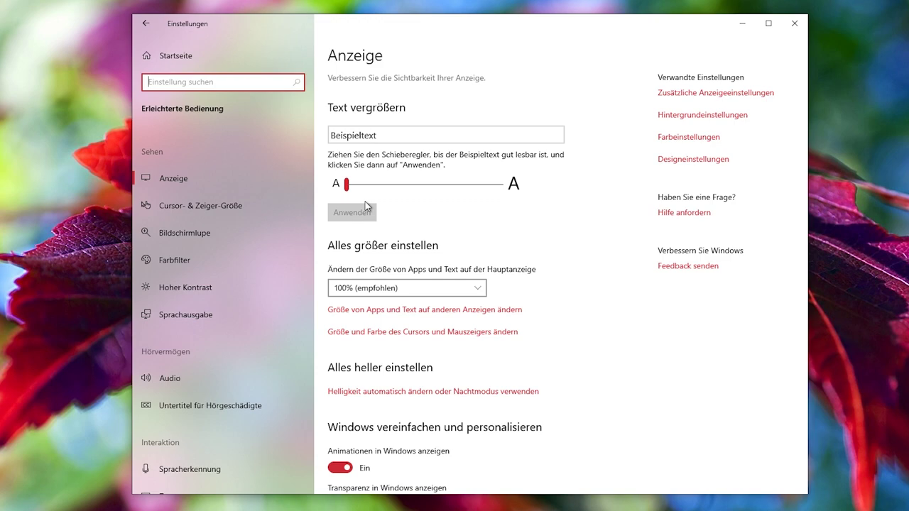
pyautogui.moveTo(346, 186); pyautogui.dragTo(503, 198)
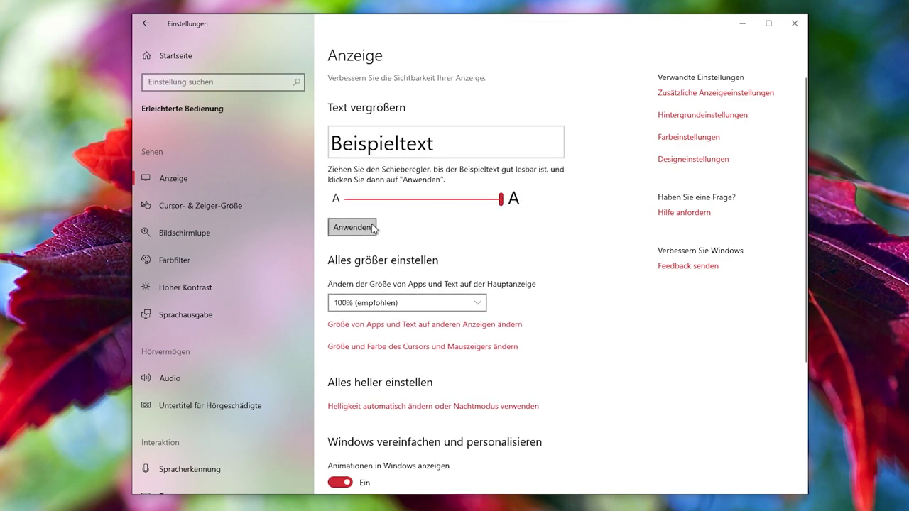
pyautogui.click(352, 228)
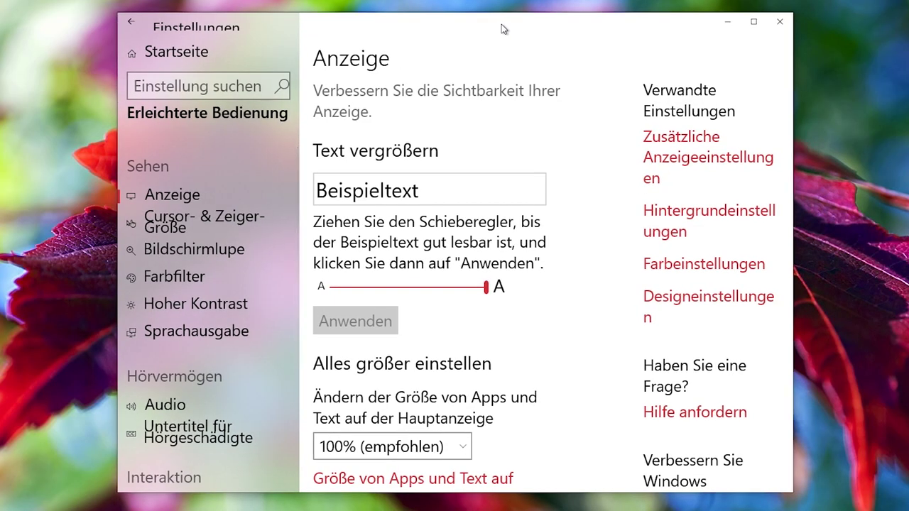
pyautogui.scroll(-10, 559, 315)
pyautogui.scroll(10, 599, 320)
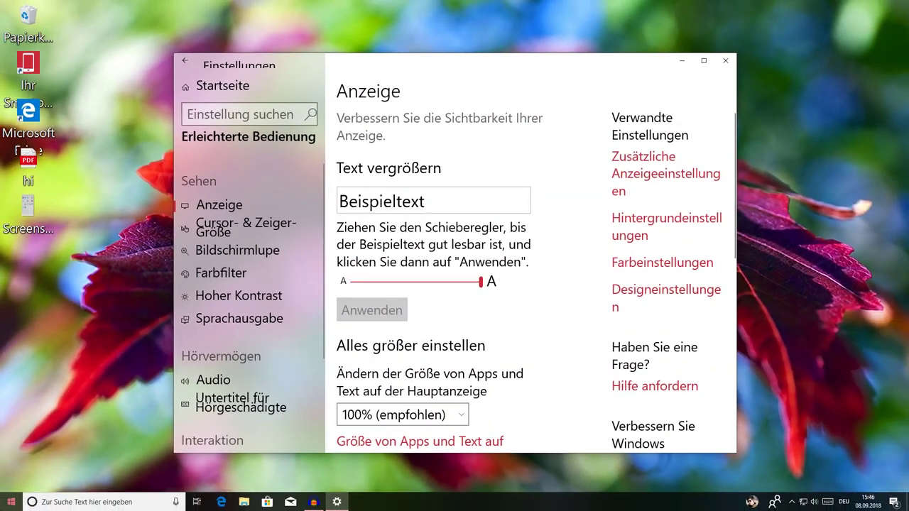
# Inspect the enlarged text in the Start menu's app list and in an Explorer window, and close Explorer again
pyautogui.press('super')
pyautogui.scroll(-20, 85, 341)
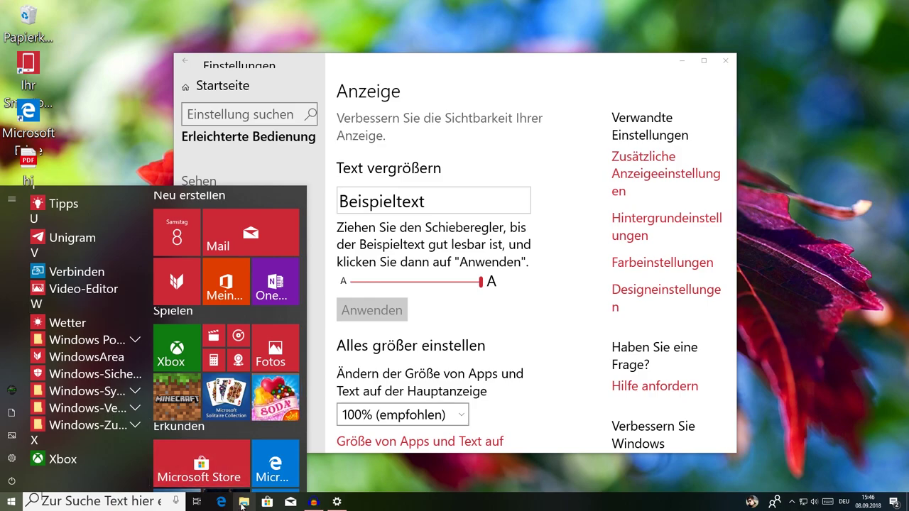
pyautogui.click(242, 503)
pyautogui.scroll(-3, 430, 351)
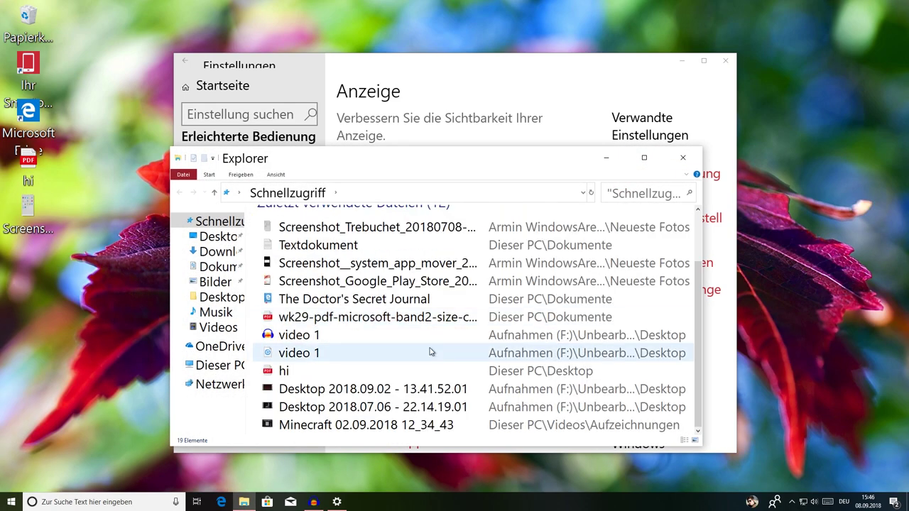
pyautogui.click(682, 158)
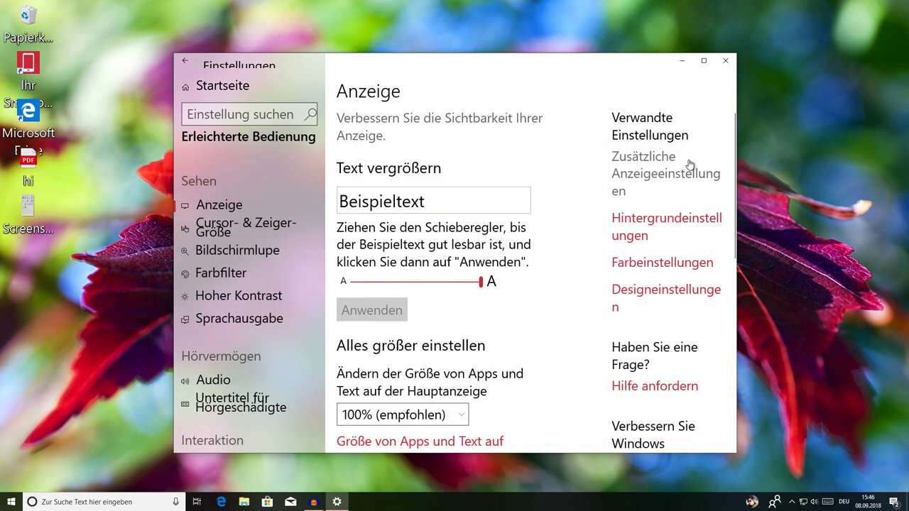
# Set Text vergrößern back to its smallest size and apply it
pyautogui.moveTo(481, 282); pyautogui.dragTo(351, 270)
pyautogui.click(375, 302)
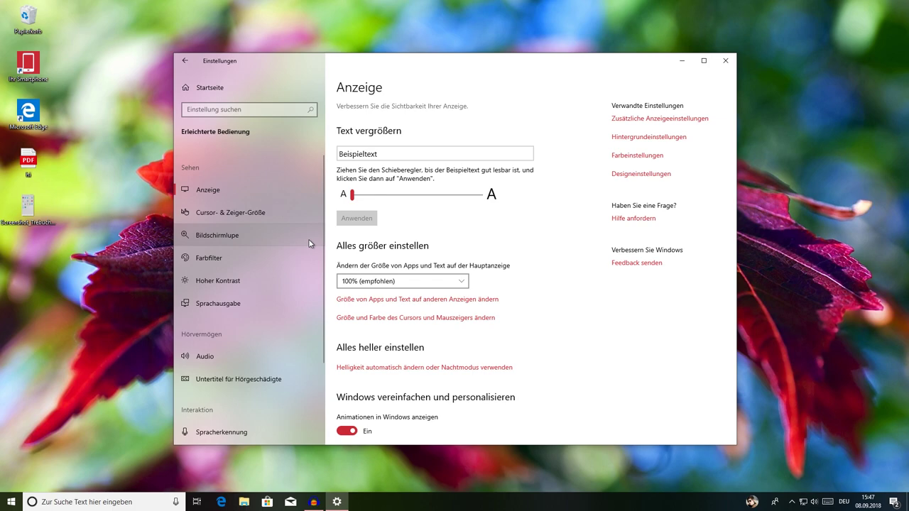
# Open the Sprachausgabe settings and page through the Schnellstart introduction guide
pyautogui.click(254, 306)
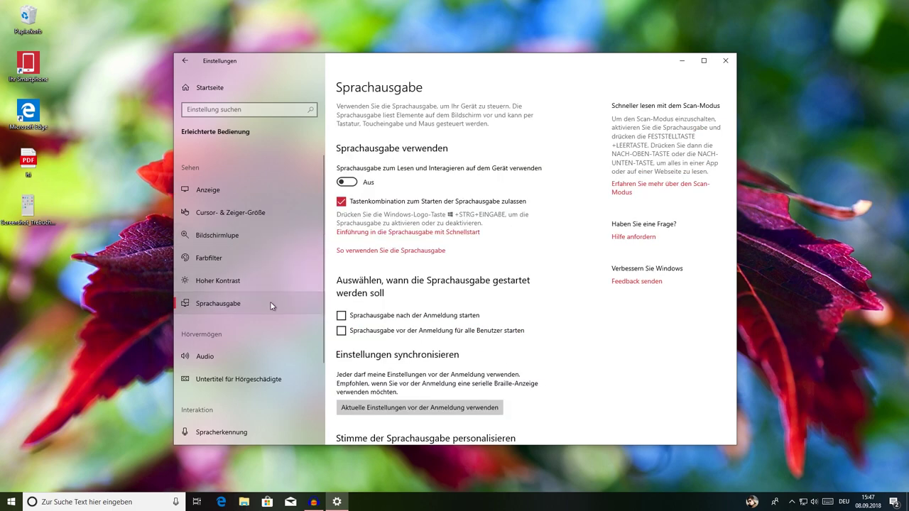
pyautogui.click(402, 233)
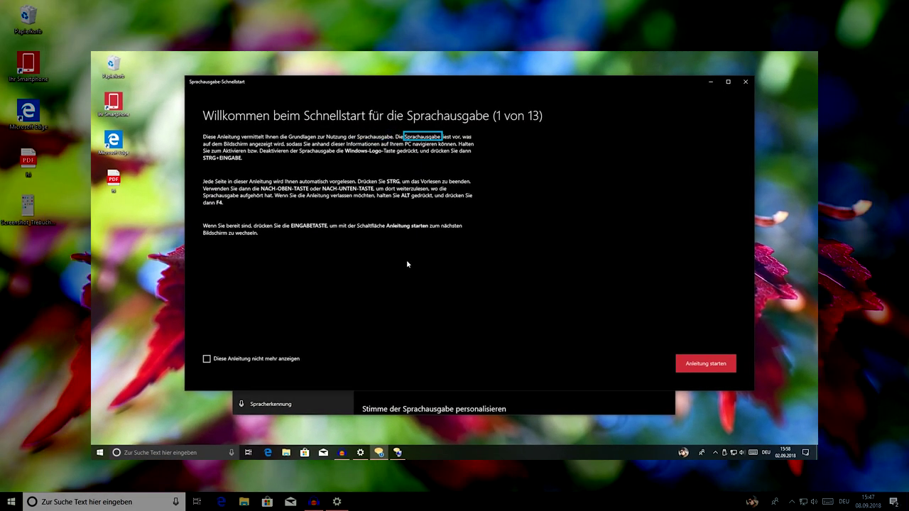
pyautogui.click(714, 365)
pyautogui.click(715, 365)
pyautogui.click(714, 365)
pyautogui.click(715, 365)
pyautogui.click(714, 365)
pyautogui.click(715, 365)
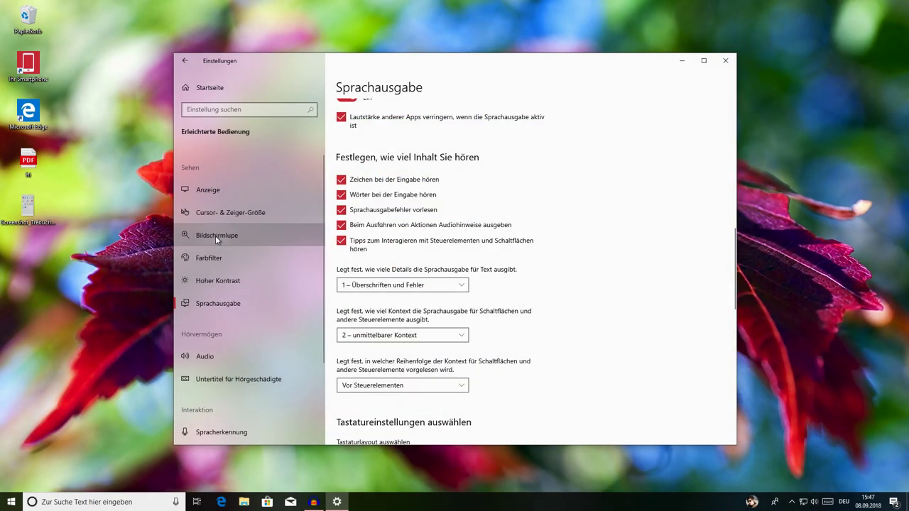
# View the Bildschirmlupe settings and close the settings window
pyautogui.click(215, 236)
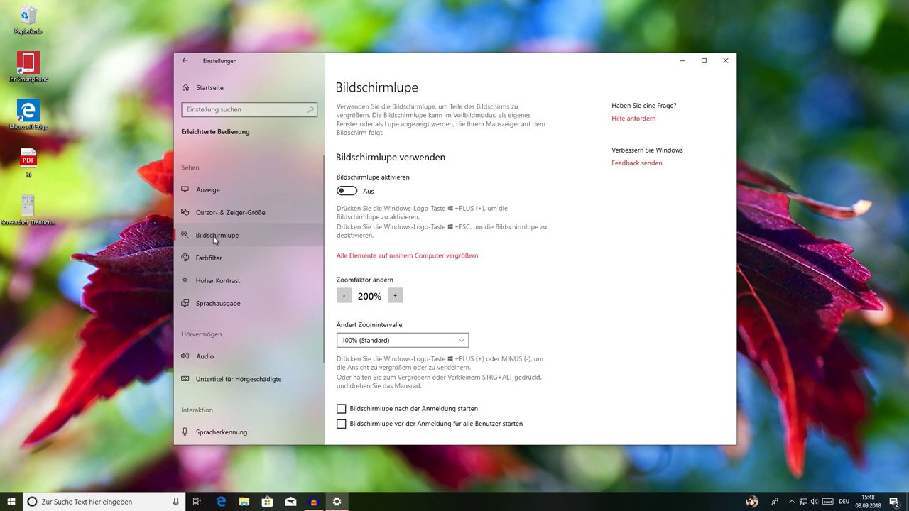
pyautogui.click(732, 61)
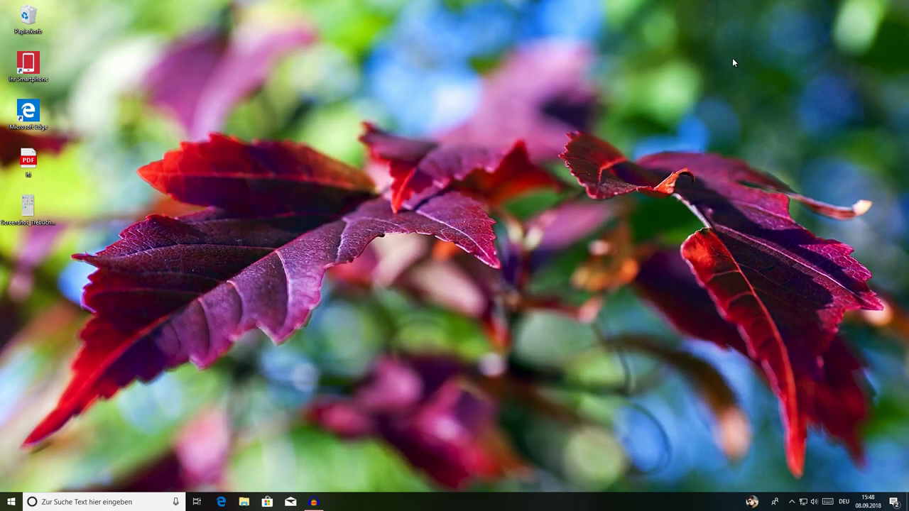
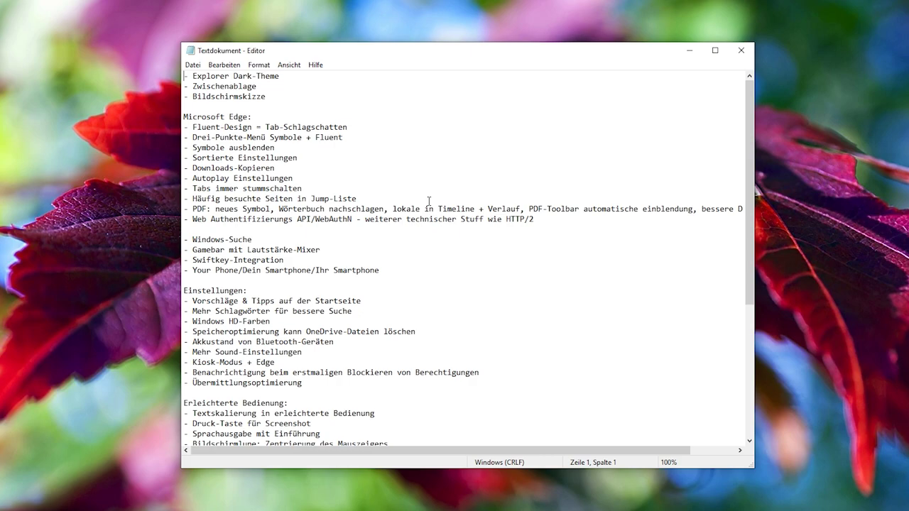
# Look up the word "nachschlagen" from the text document with Bing and close all browser tabs again
pyautogui.doubleClick(359, 210)
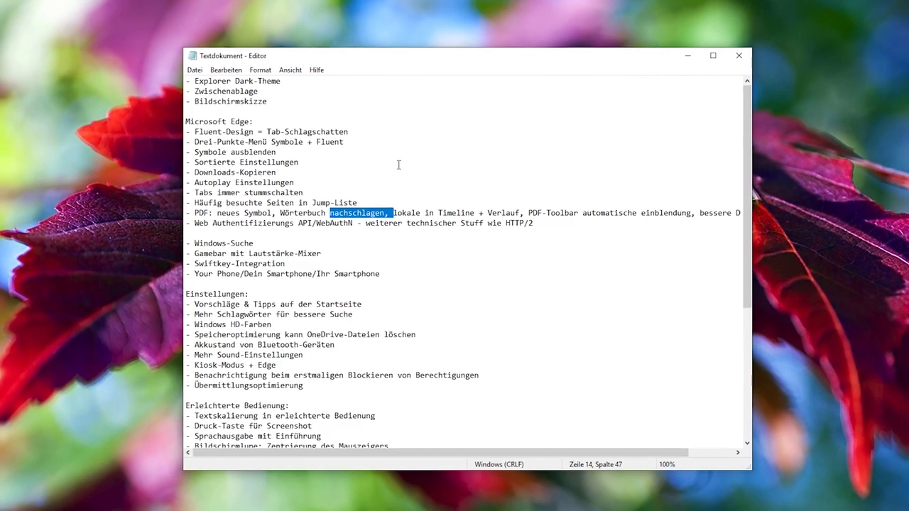
pyautogui.hotkey('ctrl', 'e')
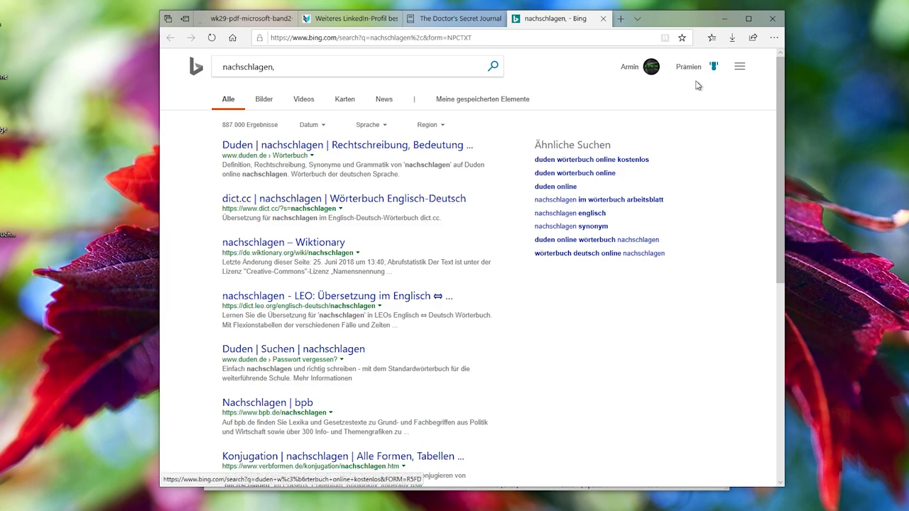
pyautogui.click(778, 19)
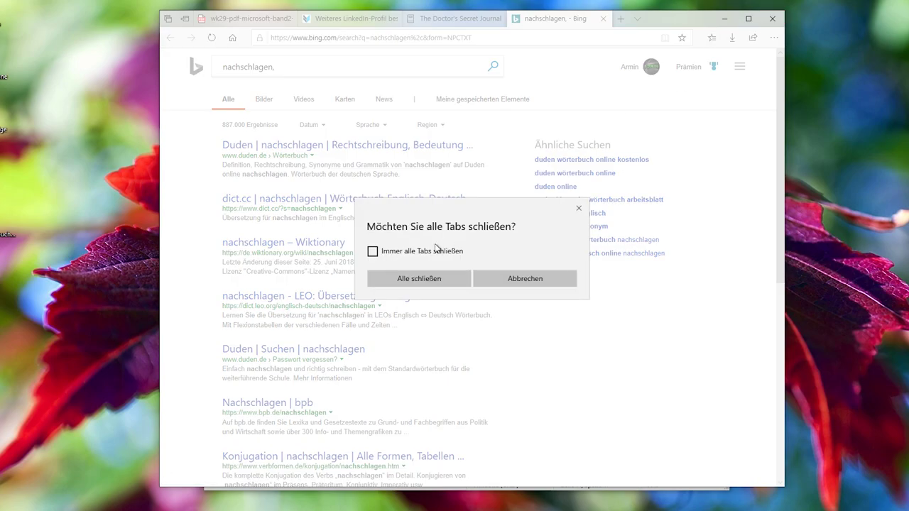
pyautogui.click(412, 284)
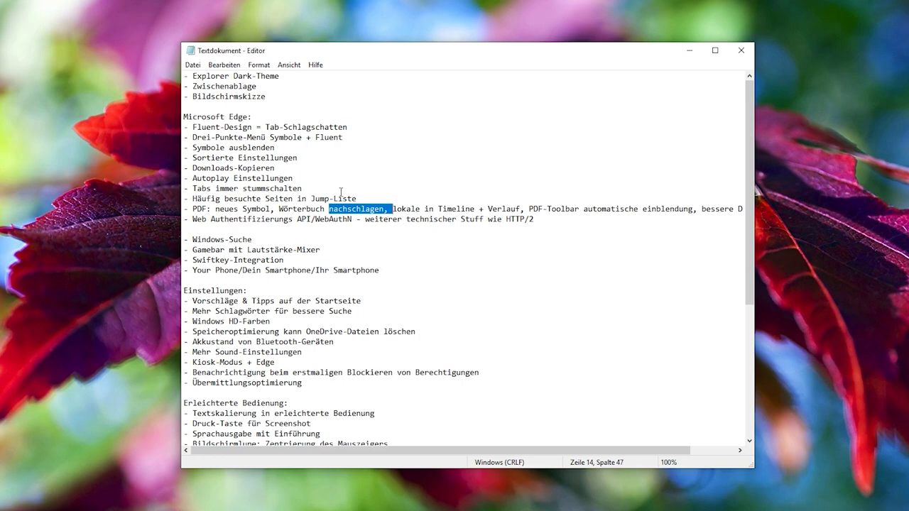
# View the Ersetzen dialog with the marked word as search term, close it and deselect the word
pyautogui.click(225, 66)
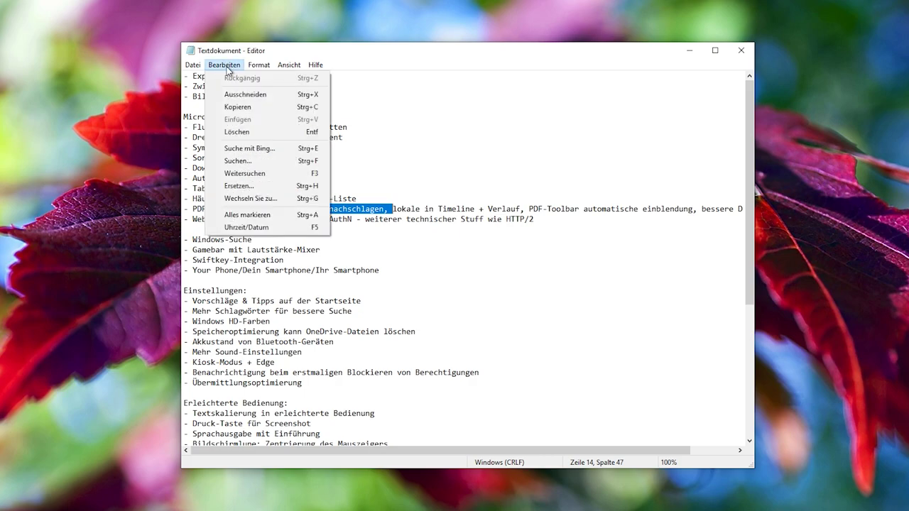
pyautogui.click(242, 185)
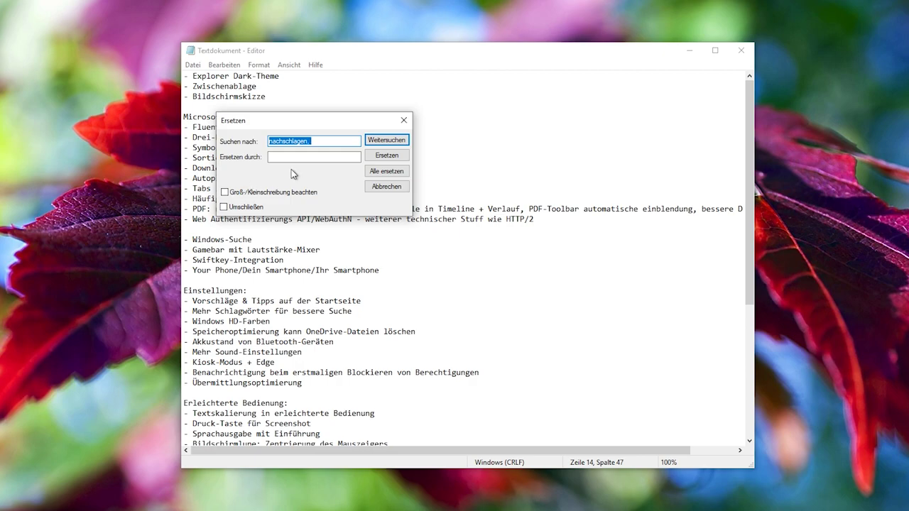
pyautogui.click(404, 120)
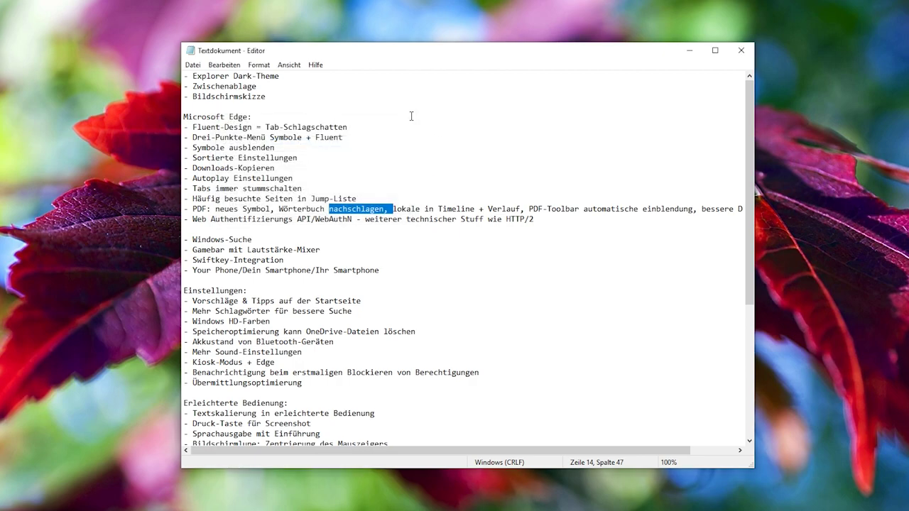
pyautogui.click(448, 209)
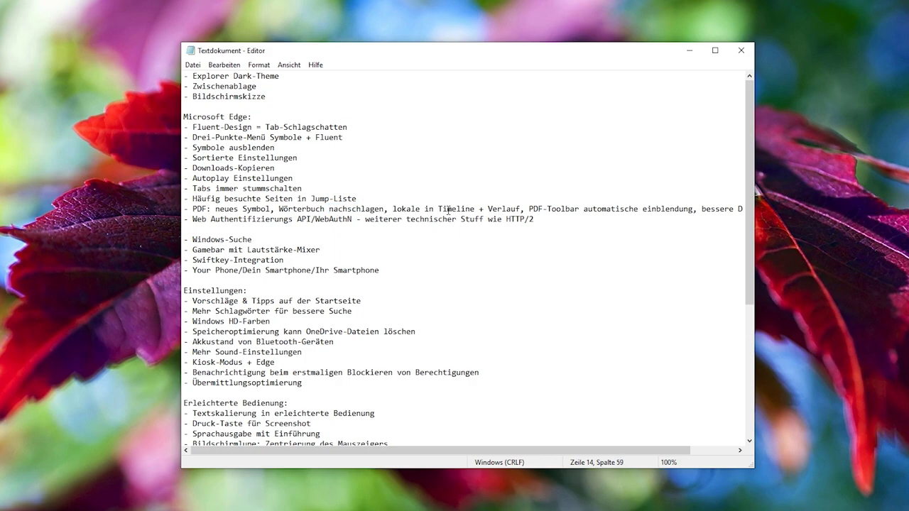
# Zoom the document text in to 170%, back out to 150%, and reset it to 100%
pyautogui.scroll(2, 448, 211)
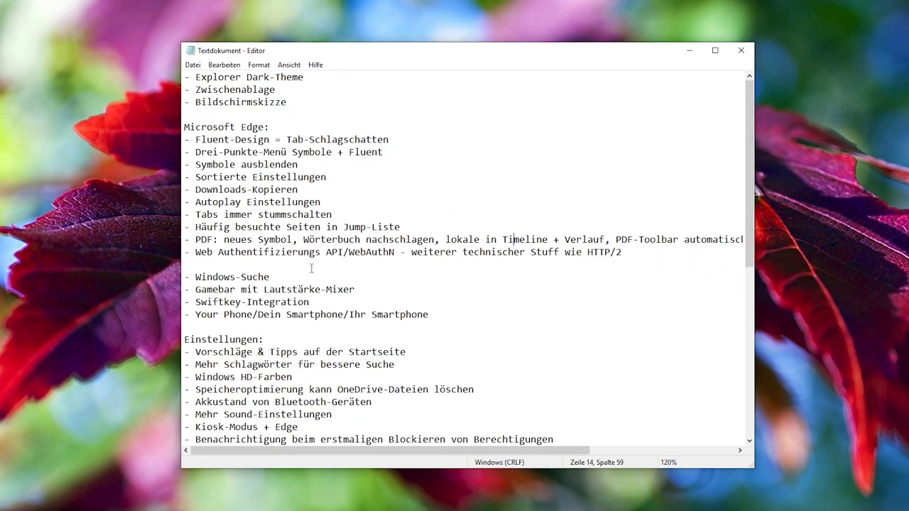
pyautogui.scroll(5, 311, 267)
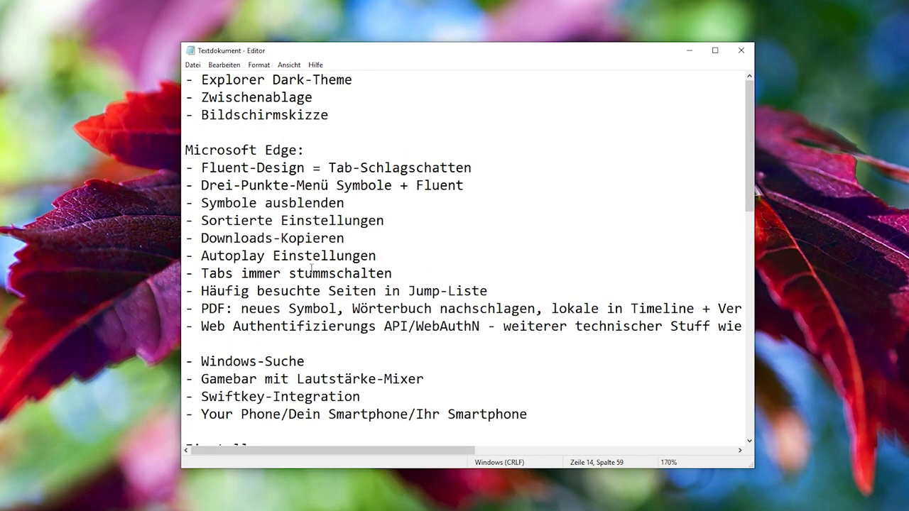
pyautogui.scroll(-2, 311, 268)
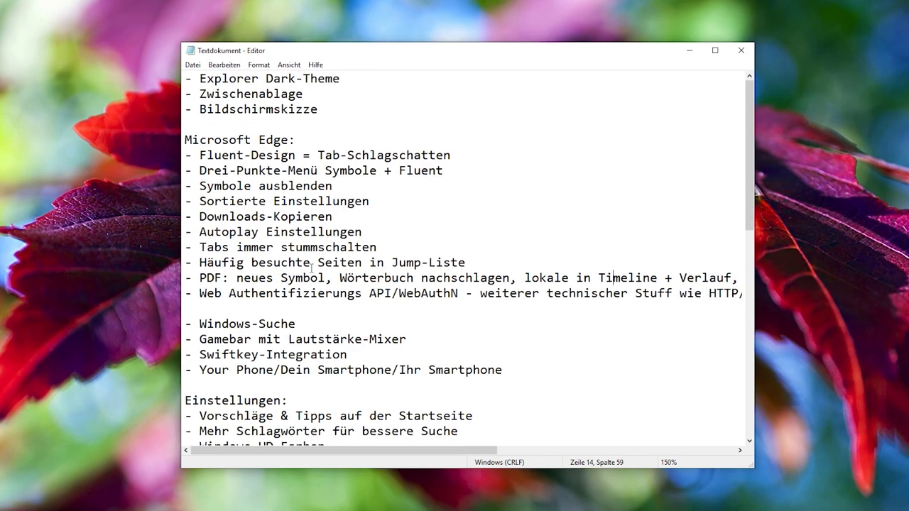
pyautogui.hotkey('ctrl', '0')
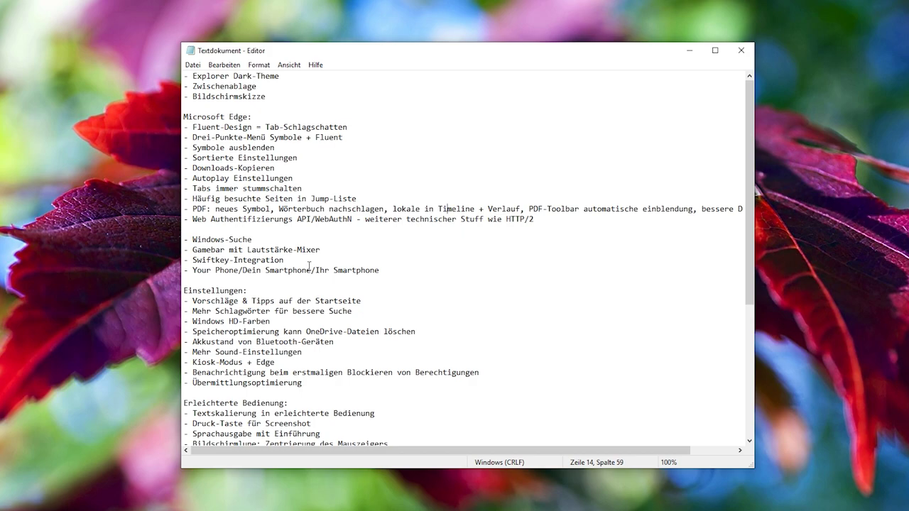
# Turn on Zeilenumbruch for the text document
pyautogui.click(270, 66)
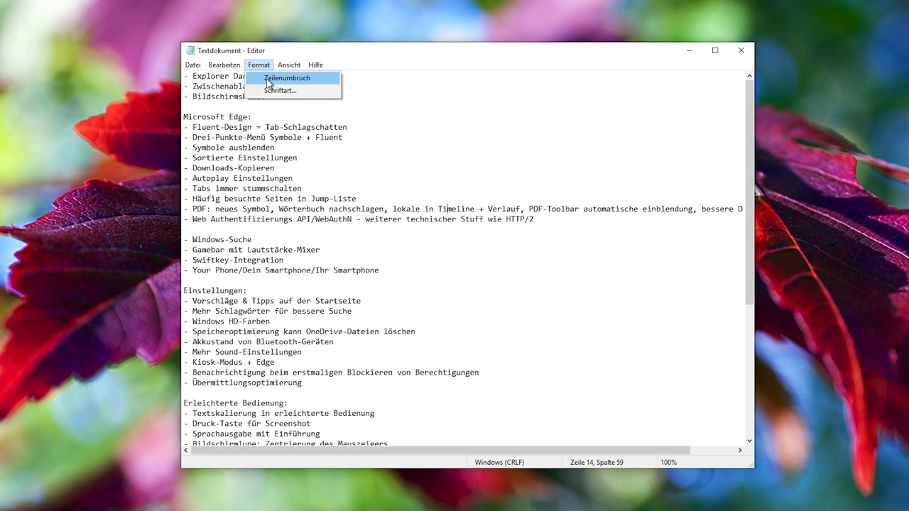
pyautogui.click(269, 80)
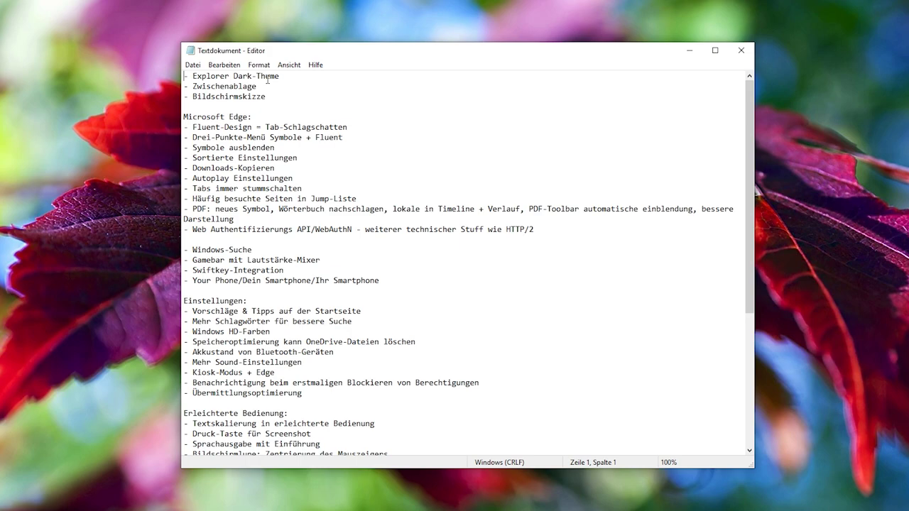
# Examine the line and column display in the status bar with the cursor placed at different points in the wrapped notes
pyautogui.scroll(-2, 358, 245)
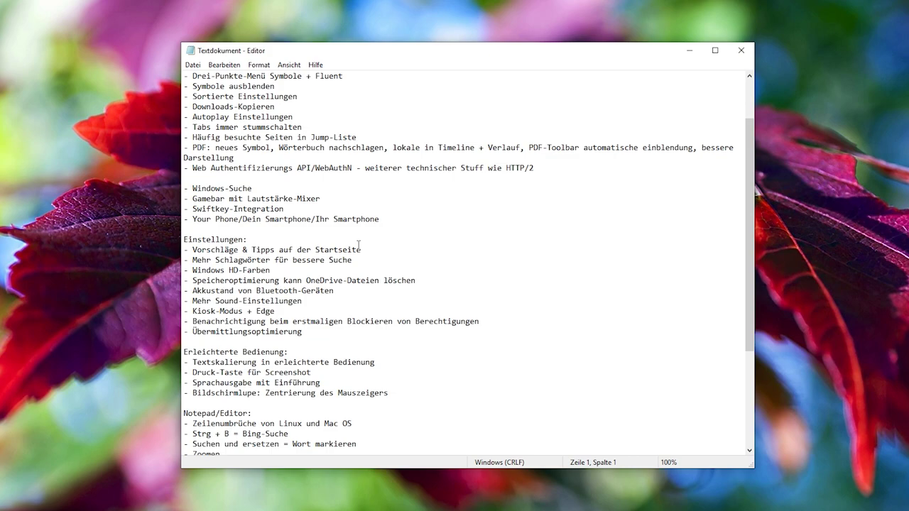
pyautogui.click(358, 245)
pyautogui.scroll(-5, 362, 255)
pyautogui.scroll(4, 401, 289)
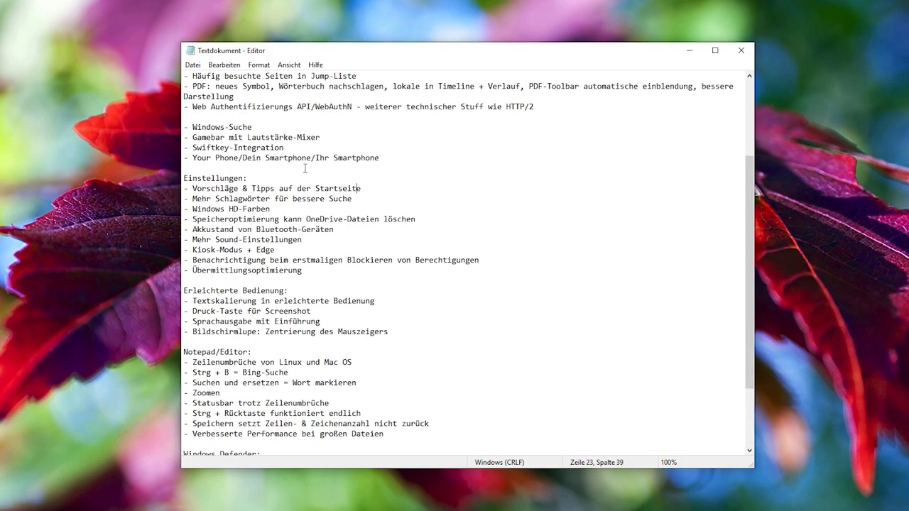
pyautogui.scroll(-2, 418, 257)
pyautogui.scroll(-2, 418, 256)
pyautogui.click(461, 344)
pyautogui.scroll(5, 400, 293)
pyautogui.scroll(2, 400, 293)
# Delete the "Tabs immer stummschalten" and "Autoplay Einstellungen" entries and the word "Kopieren" after "Downloads-" in the Microsoft Edge list
pyautogui.click(366, 192)
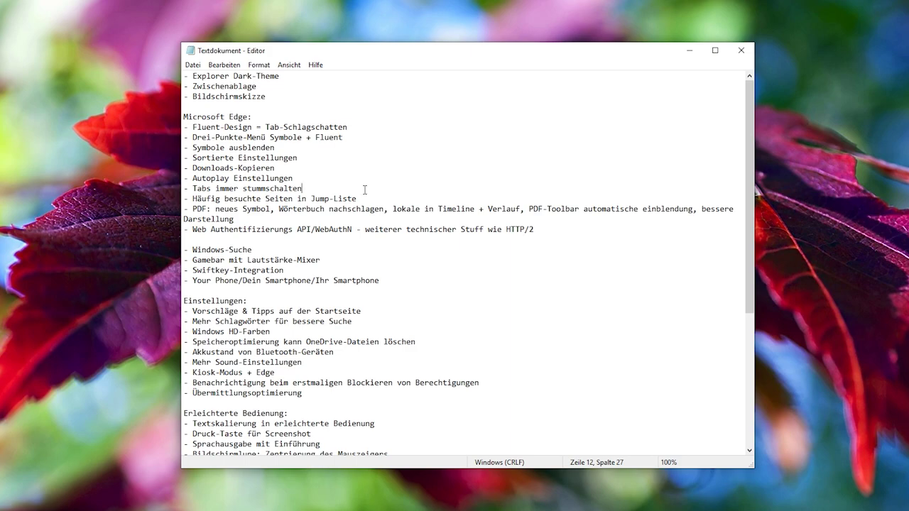
pyautogui.press('BackSpace')
pyautogui.press('BackSpace')
pyautogui.press('BackSpace')
pyautogui.press('BackSpace')
pyautogui.press('BackSpace')
pyautogui.press('BackSpace')
pyautogui.press('BackSpace')
pyautogui.press('BackSpace')
pyautogui.press('BackSpace')
pyautogui.press('BackSpace')
pyautogui.press('BackSpace')
pyautogui.press('BackSpace')
pyautogui.press('BackSpace')
pyautogui.press('BackSpace')
pyautogui.press('BackSpace')
pyautogui.press('BackSpace')
pyautogui.press('BackSpace')
pyautogui.press('BackSpace')
pyautogui.press('BackSpace')
pyautogui.press('BackSpace')
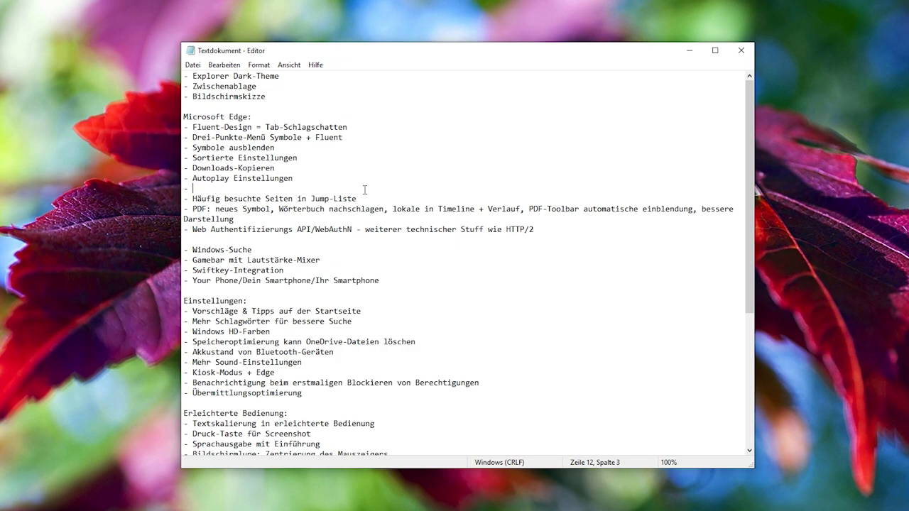
pyautogui.hotkey('ctrl', 'BackSpace')
pyautogui.hotkey('ctrl', 'BackSpace')
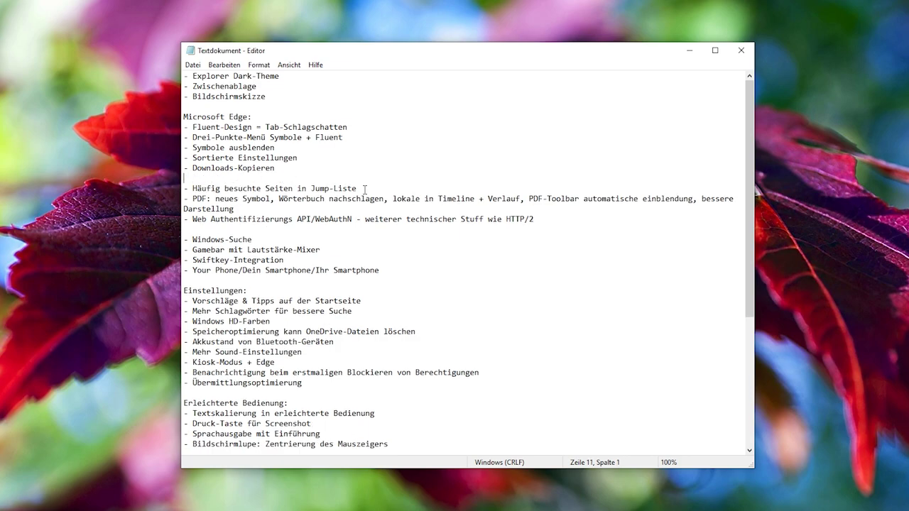
pyautogui.press('BackSpace')
pyautogui.hotkey('ctrl', 'BackSpace')
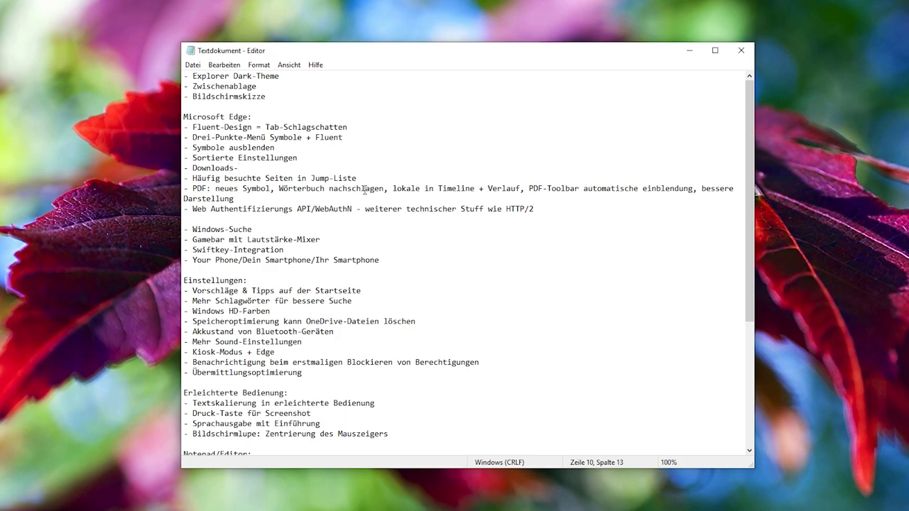
pyautogui.scroll(-6, 497, 363)
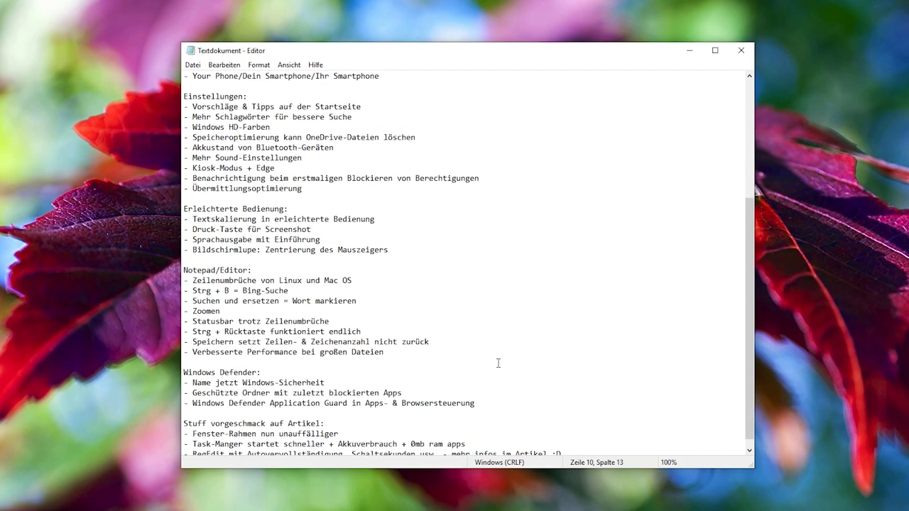
# Search the system for "sicherheit" and open Windows-Sicherheit
pyautogui.click(504, 398)
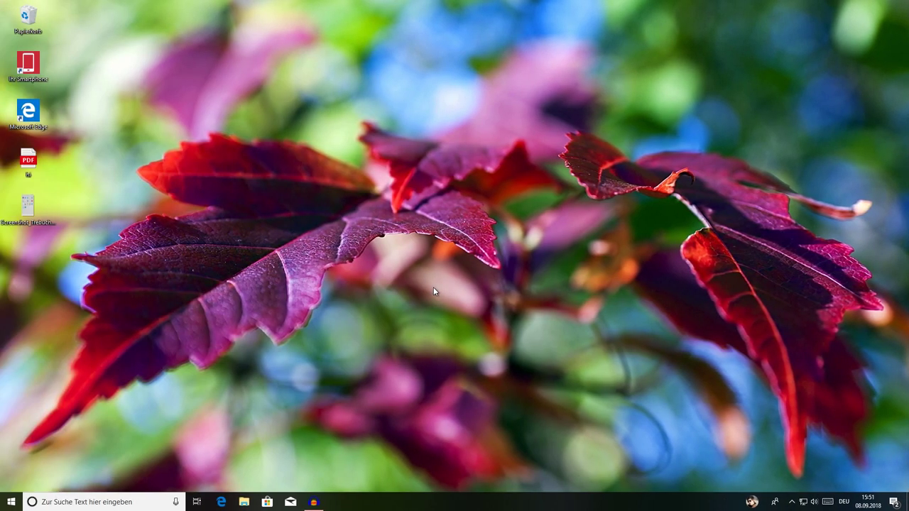
pyautogui.press('super')
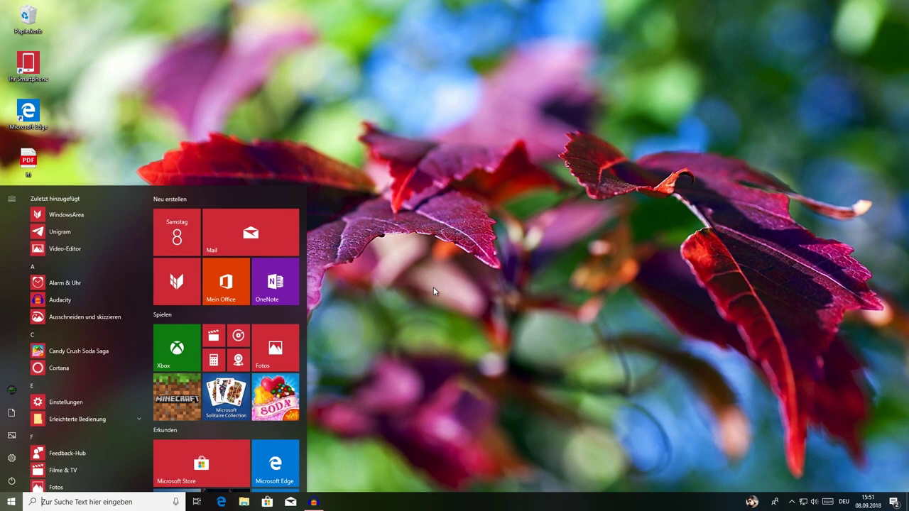
pyautogui.write('sicherheit')
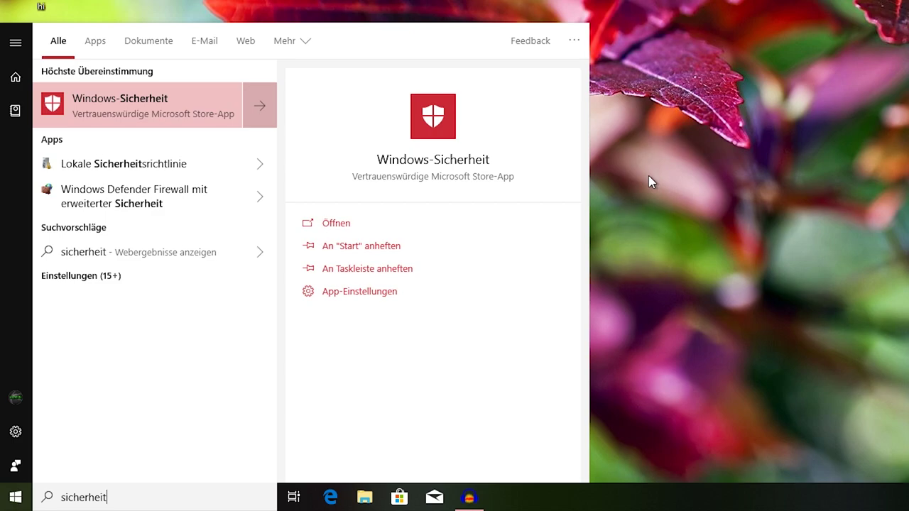
pyautogui.press('Return')
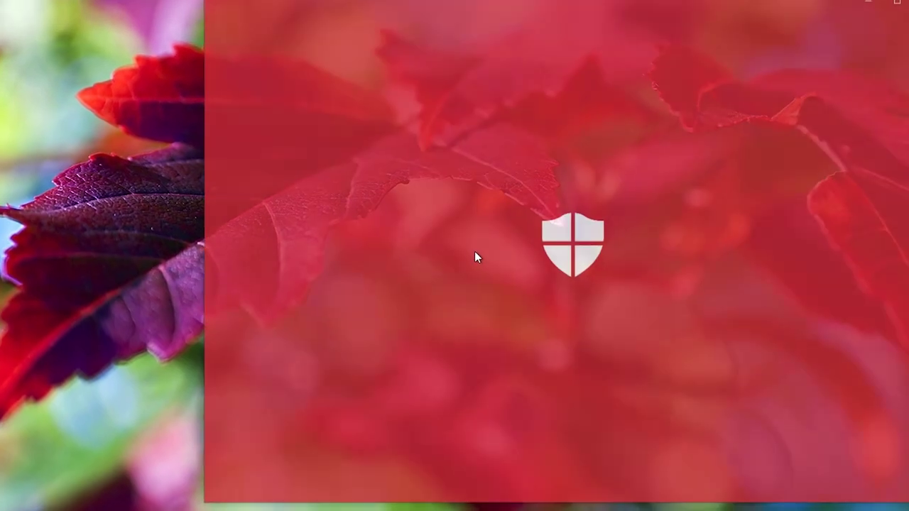
pyautogui.moveTo(430, 37); pyautogui.dragTo(408, 26)
# Open the Ransomware-Schutz settings within Viren- & Bedrohungsschutz and view the list of protected folders, allowing the elevated access
pyautogui.click(270, 119)
pyautogui.scroll(-2, 474, 345)
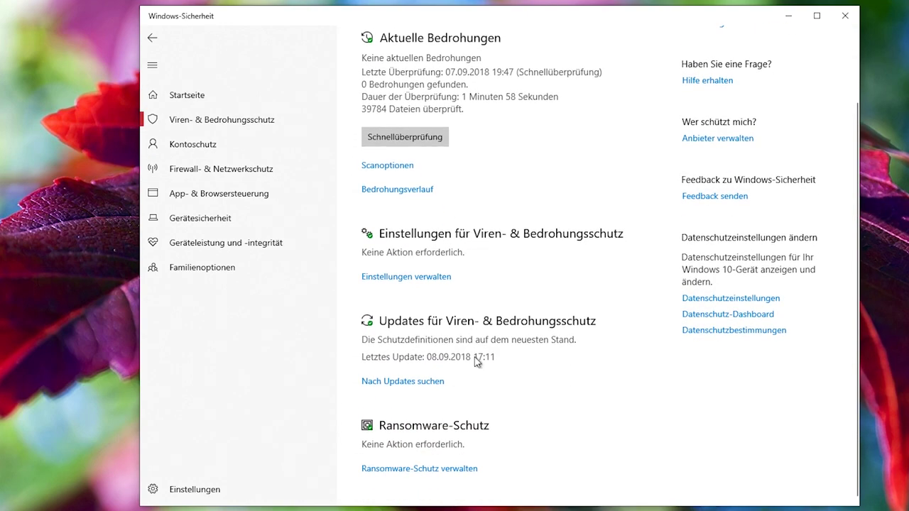
pyautogui.click(413, 469)
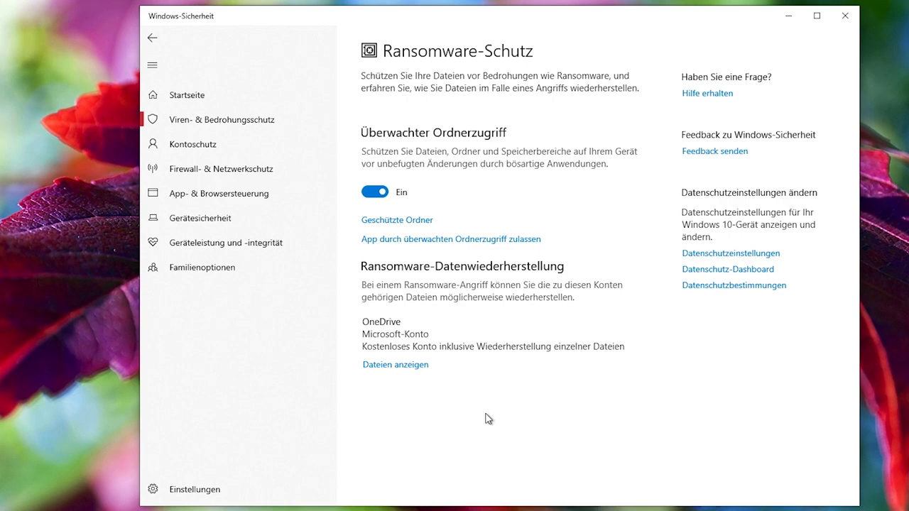
pyautogui.click(399, 221)
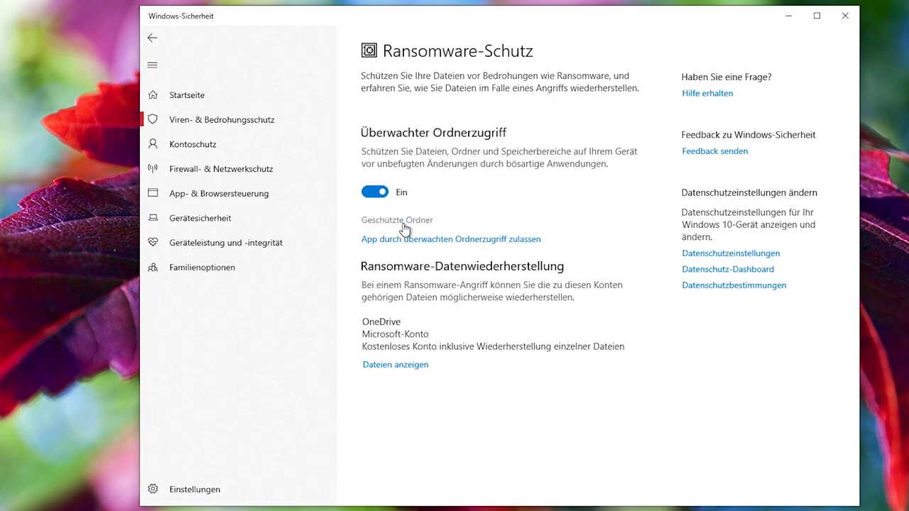
pyautogui.click(410, 319)
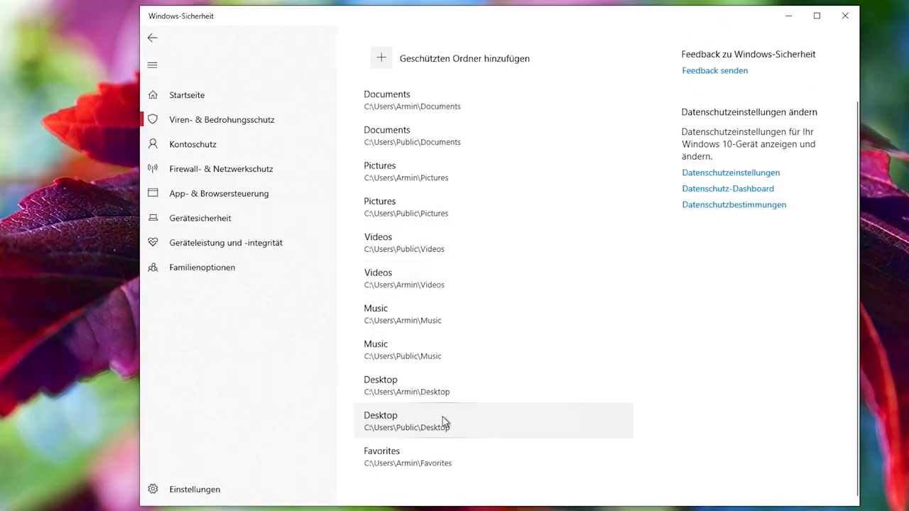
pyautogui.scroll(2, 442, 420)
pyautogui.click(152, 38)
# Allow the recently blocked app taskhostw.exe through the überwachter Ordnerzugriff
pyautogui.click(412, 239)
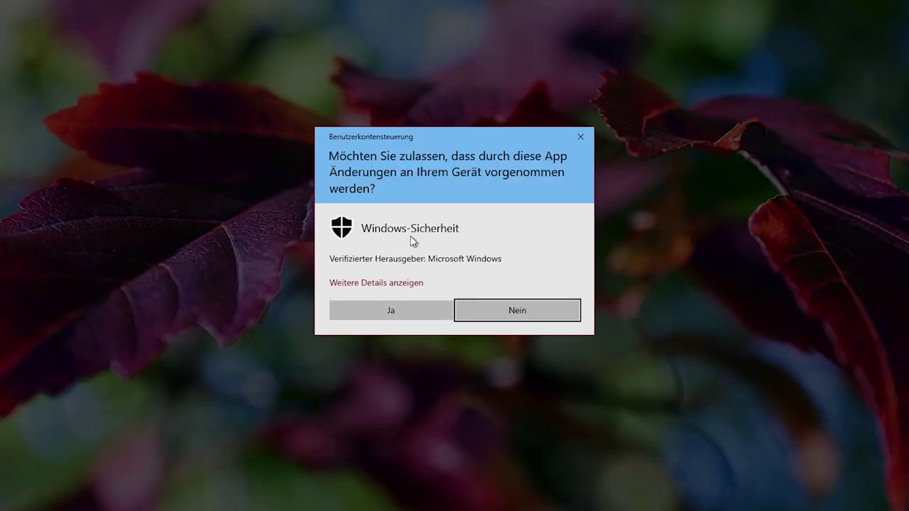
pyautogui.click(378, 304)
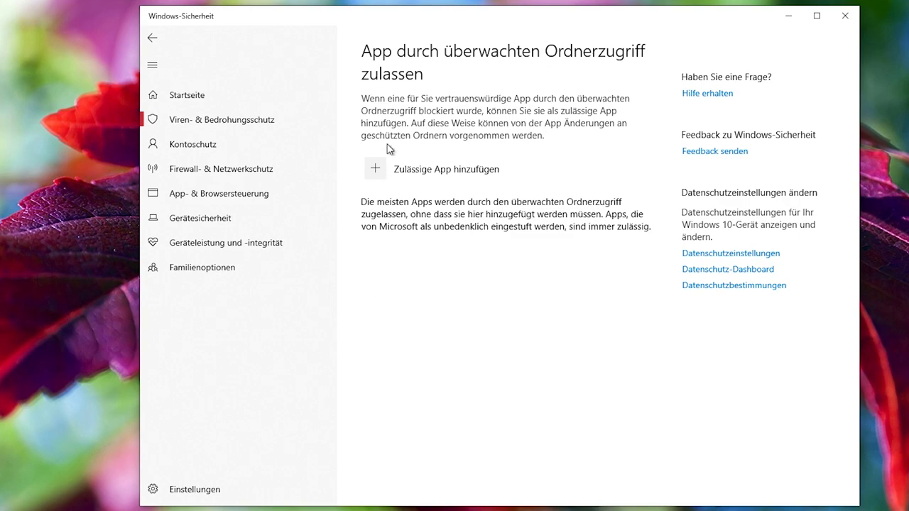
pyautogui.click(416, 177)
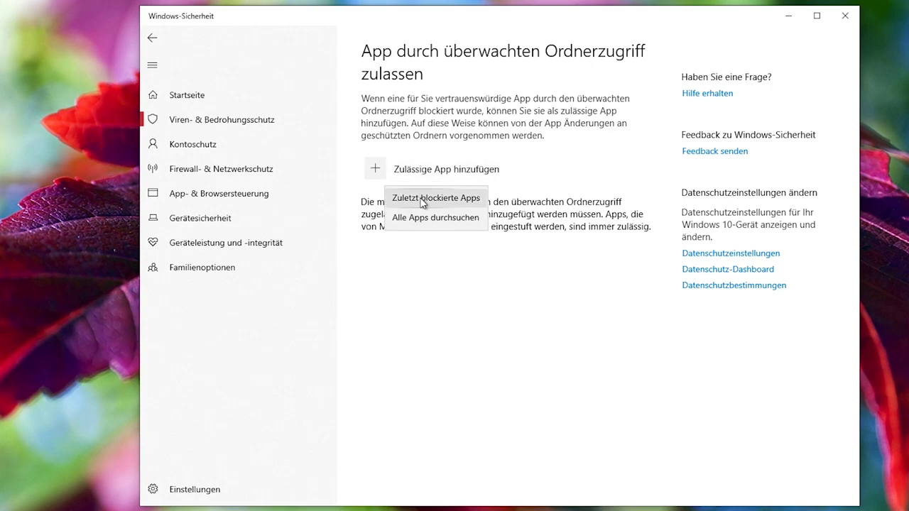
pyautogui.click(422, 200)
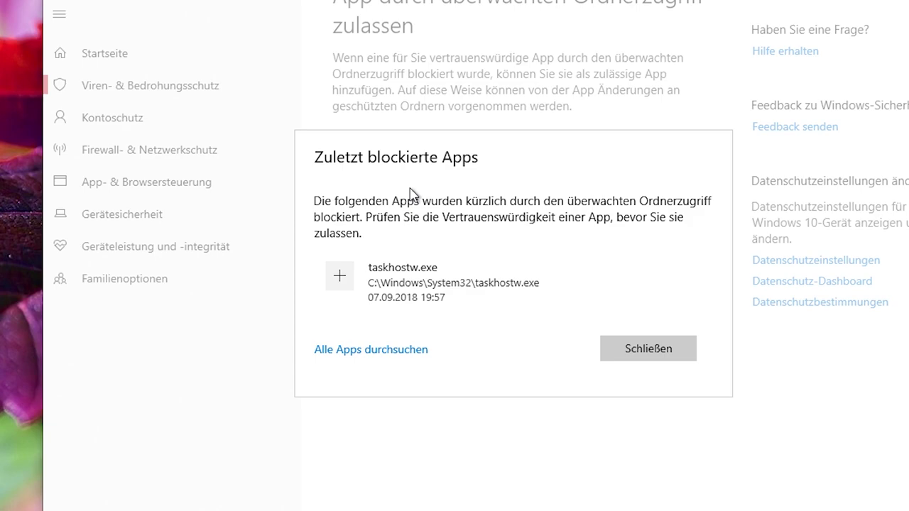
pyautogui.click(340, 281)
pyautogui.click(635, 330)
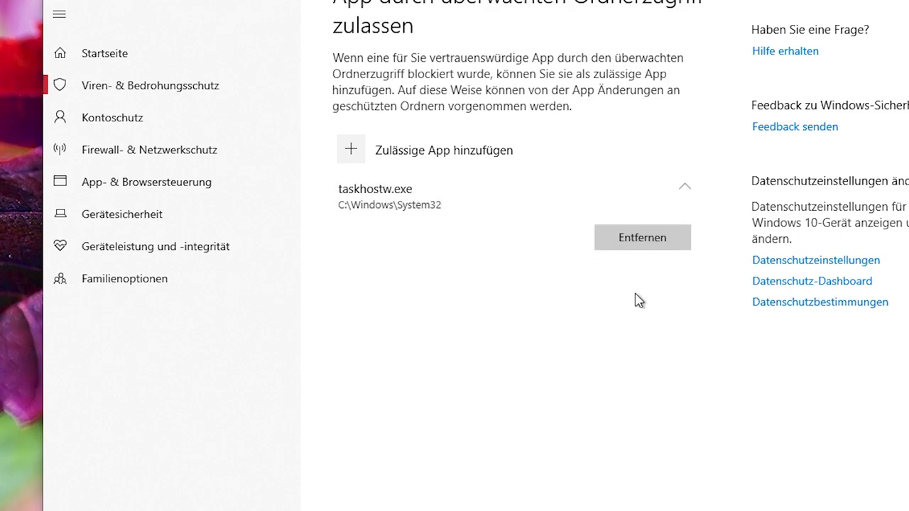
# View the Alle Apps durchsuchen option for adding an allowed app and leave its file dialog without choosing a file
pyautogui.click(426, 151)
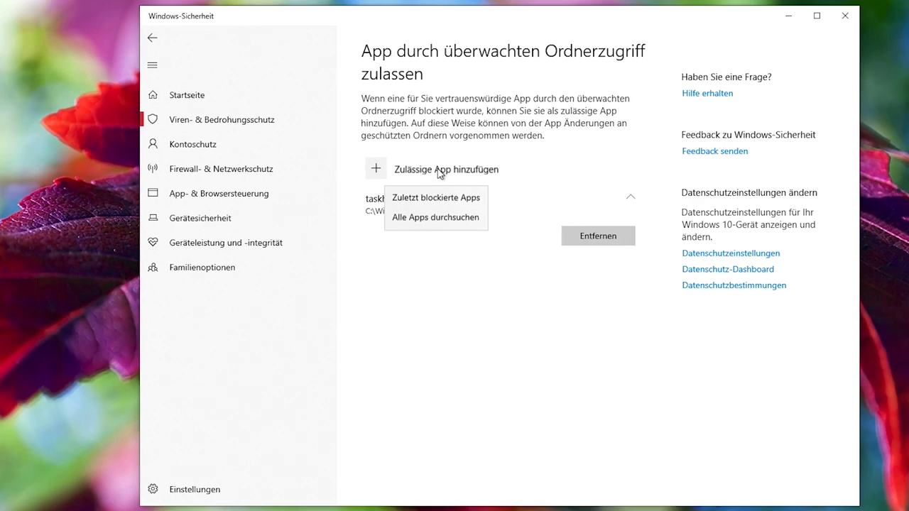
pyautogui.click(447, 229)
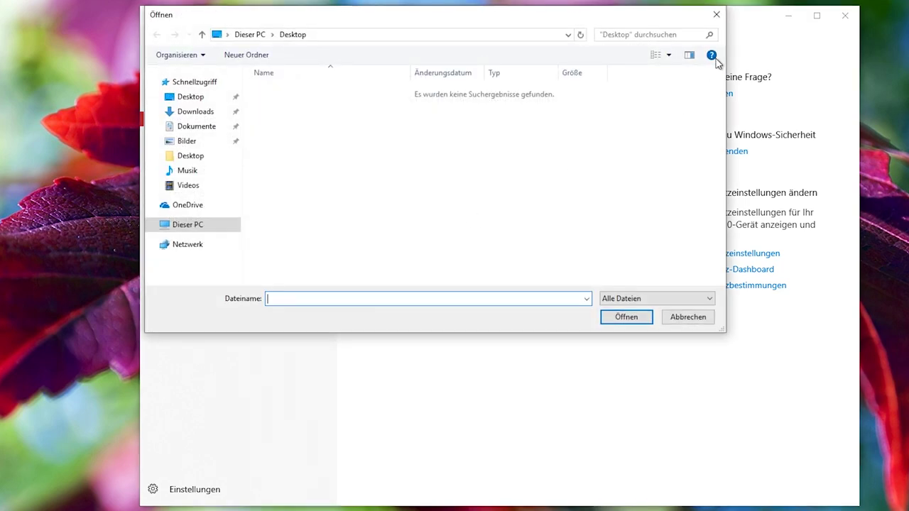
pyautogui.click(717, 14)
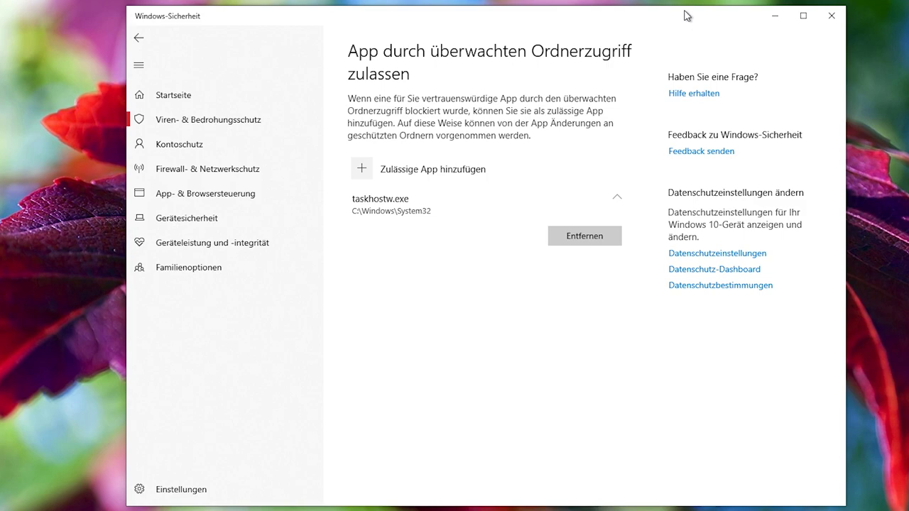
# Examine the Isoliertes Browsen section with Windows Defender Application Guard under App- & Browsersteuerung, and close Windows-Sicherheit
pyautogui.click(217, 193)
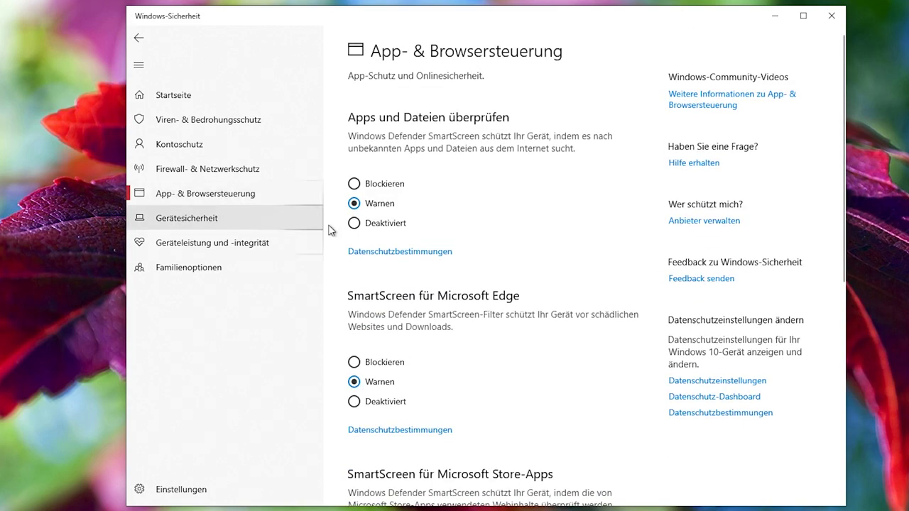
pyautogui.scroll(-6, 482, 284)
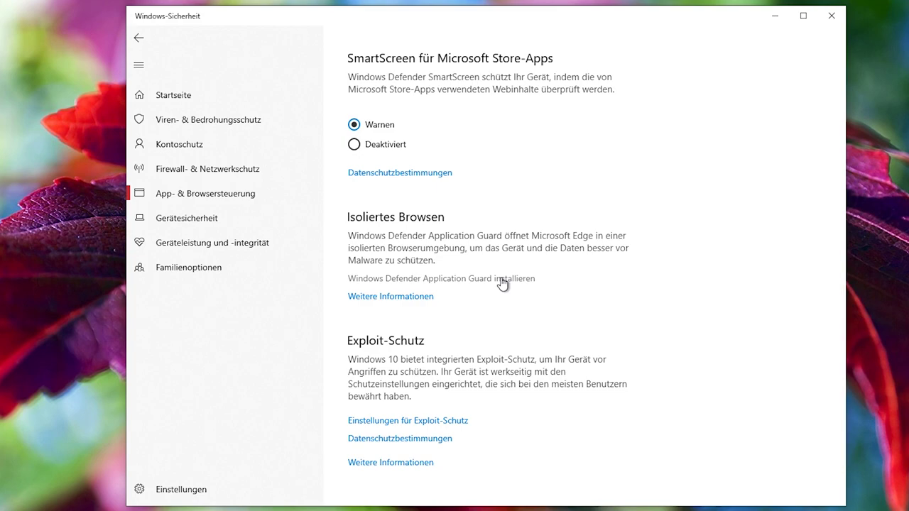
pyautogui.click(831, 15)
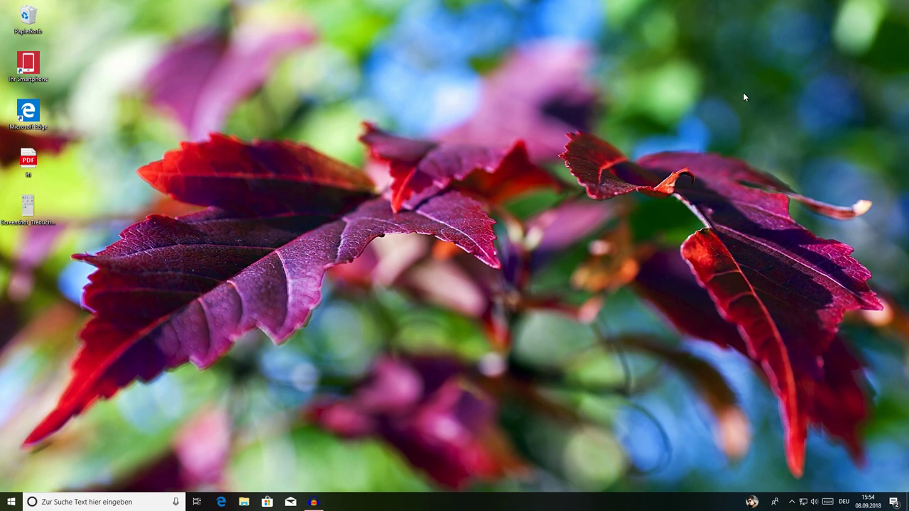
# Open an empty Editor window and the Windows settings, compare their overlapping window frames, and close both windows
pyautogui.press('super')
pyautogui.write('editor')
pyautogui.press('Return')
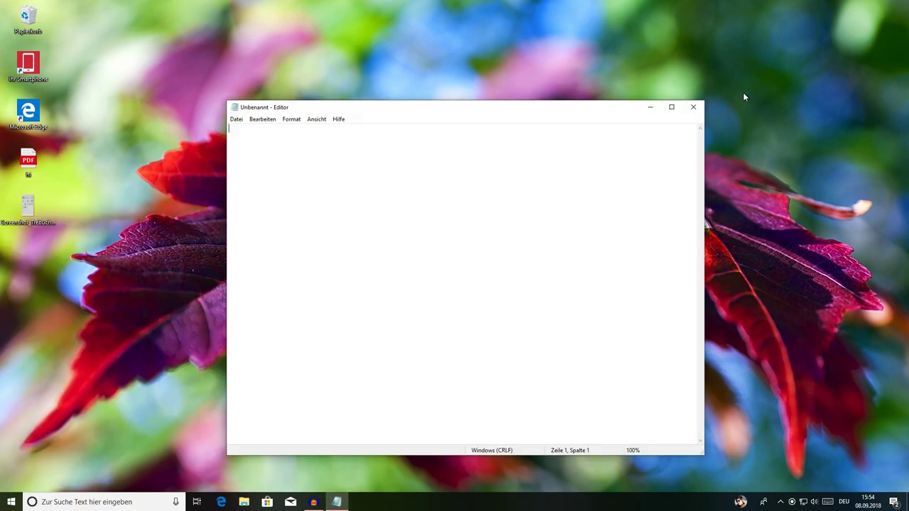
pyautogui.press('super+i')
pyautogui.moveTo(476, 59); pyautogui.dragTo(319, 71)
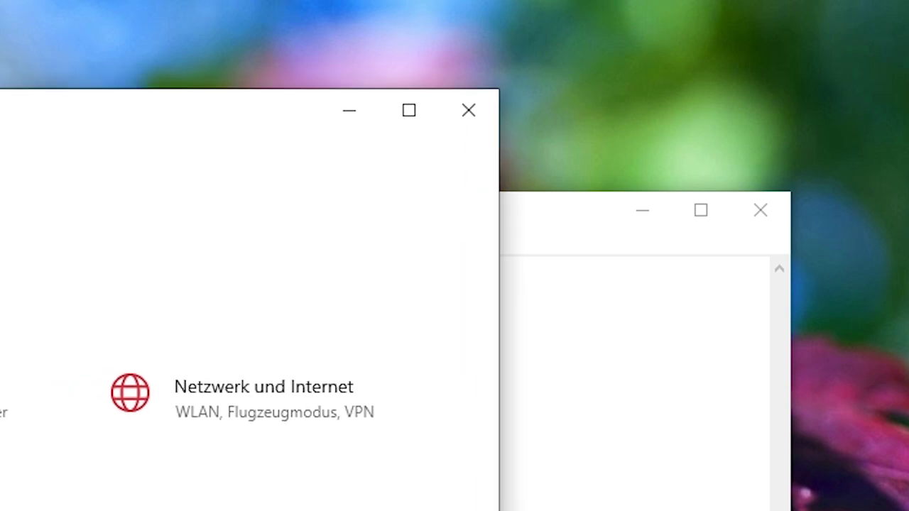
pyautogui.click(495, 114)
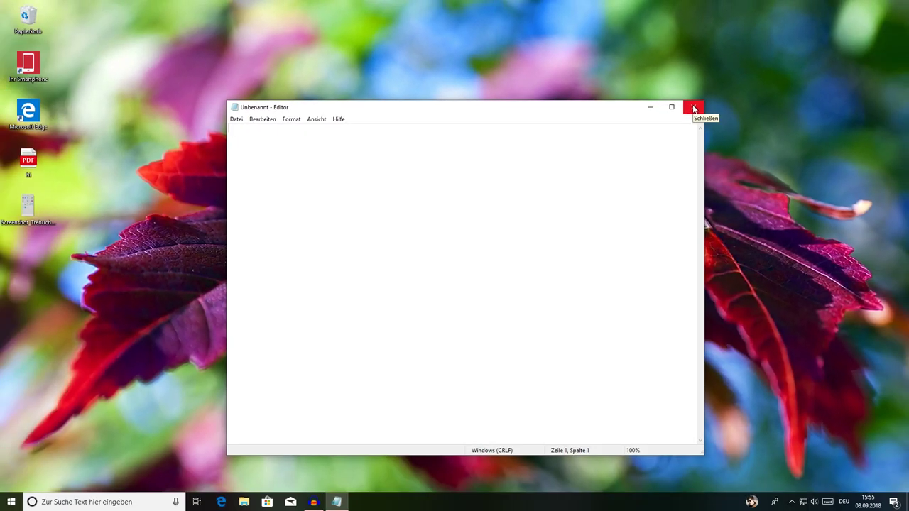
pyautogui.click(694, 108)
# Open the Task-Manager, view the Stromverbrauch and Stromverbrauch (Trend) columns of the processes, and close it
pyautogui.rightClick(471, 501)
pyautogui.click(500, 466)
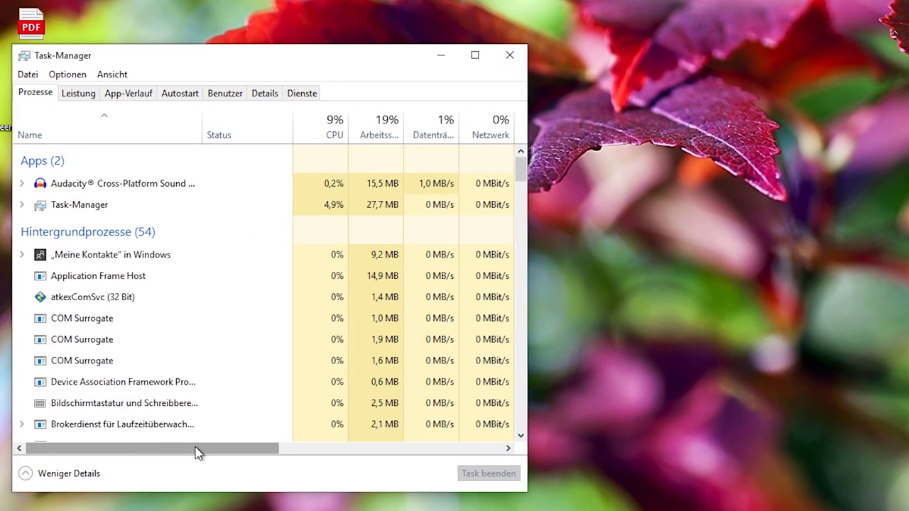
pyautogui.moveTo(132, 424); pyautogui.dragTo(158, 424)
pyautogui.moveTo(239, 458); pyautogui.dragTo(440, 451)
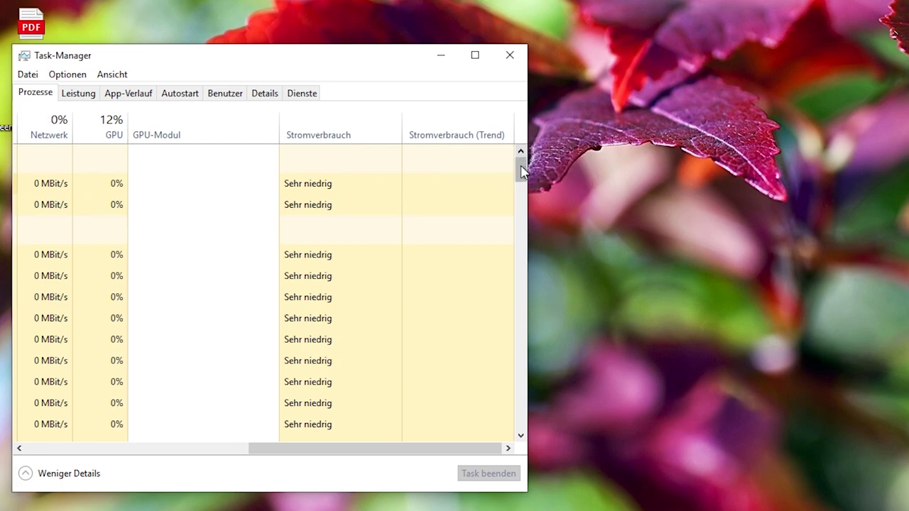
pyautogui.click(515, 55)
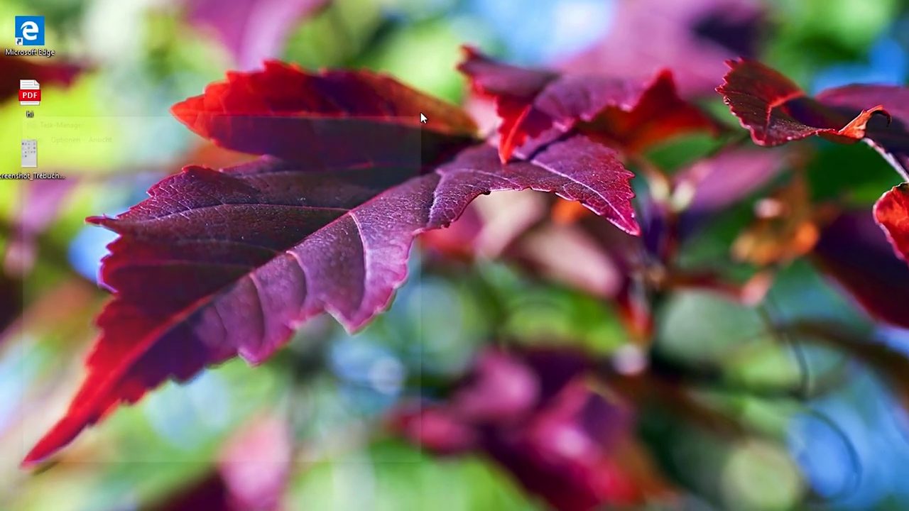
# Search the system for "regedit", shorten the search to "reg", and open the Registrierungs-Editor with elevated rights
pyautogui.press('super')
pyautogui.write('regedit')
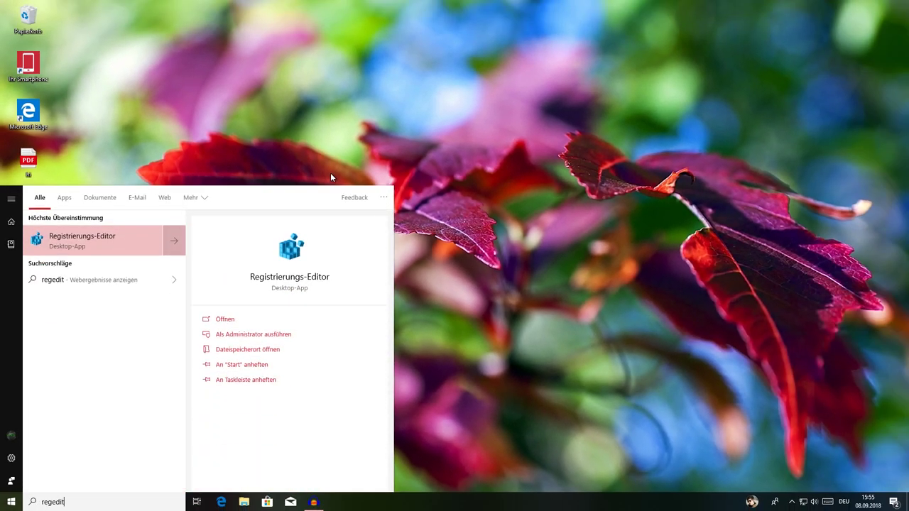
pyautogui.press('BackSpace')
pyautogui.press('BackSpace')
pyautogui.press('BackSpace')
pyautogui.press('BackSpace')
pyautogui.press('BackSpace')
pyautogui.press('BackSpace')
pyautogui.press('BackSpace')
pyautogui.write('reg')
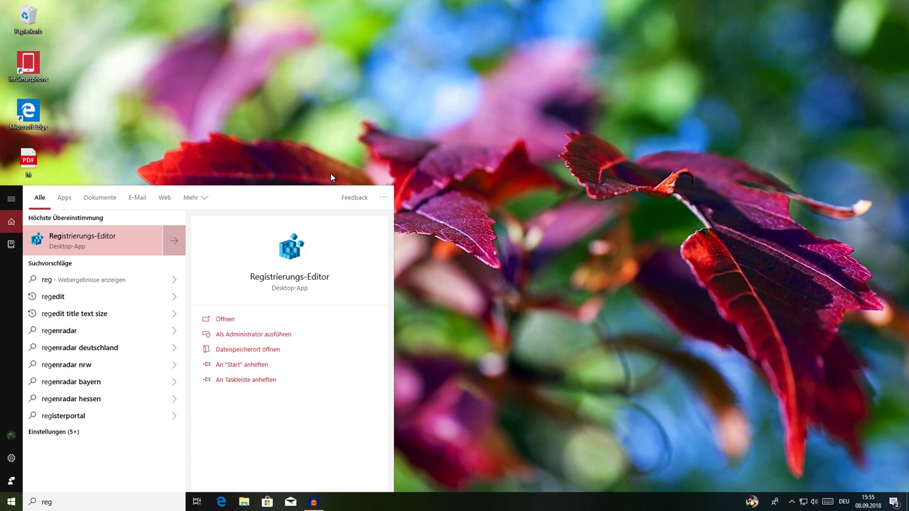
pyautogui.press('Return')
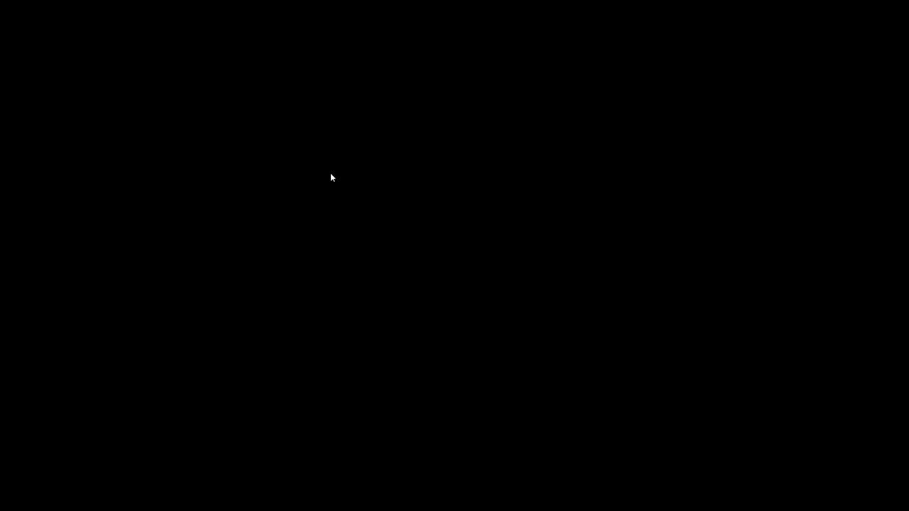
pyautogui.hotkey('alt', 'j')
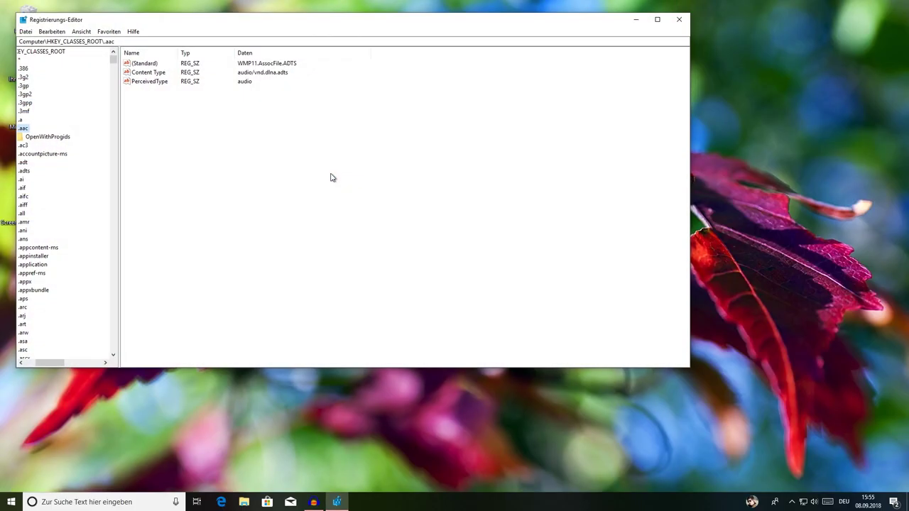
pyautogui.moveTo(96, 24); pyautogui.dragTo(130, 44)
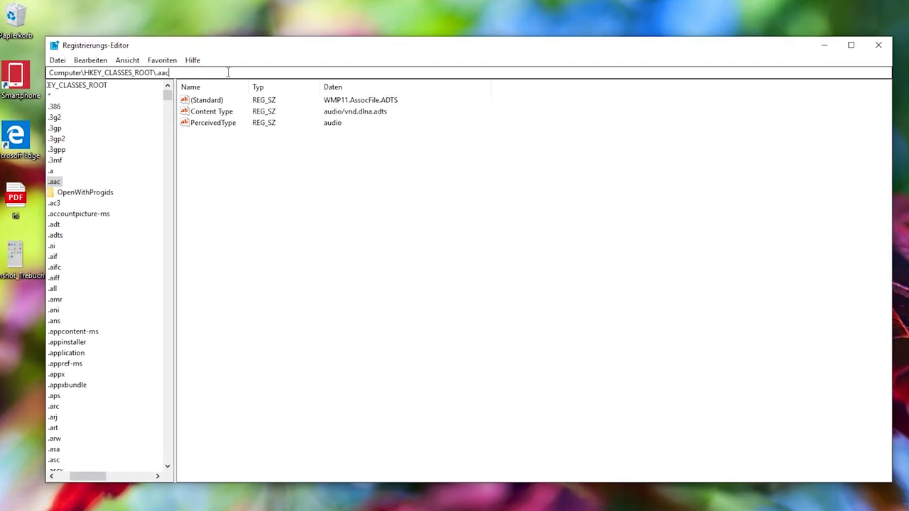
# Go to Computer\HKEY_CURRENT_CONFIG in the registry using the suggestions for the path
pyautogui.moveTo(150, 61); pyautogui.dragTo(80, 61)
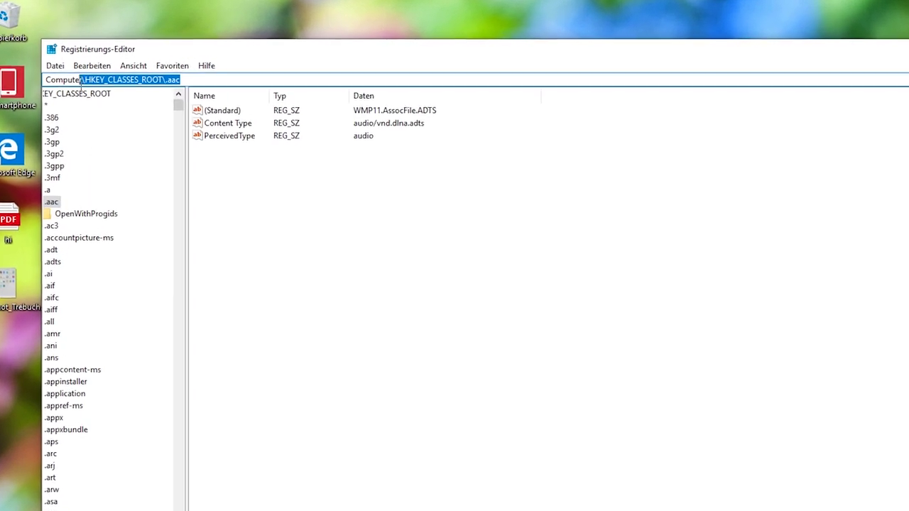
pyautogui.click(422, 343)
pyautogui.press('BackSpace')
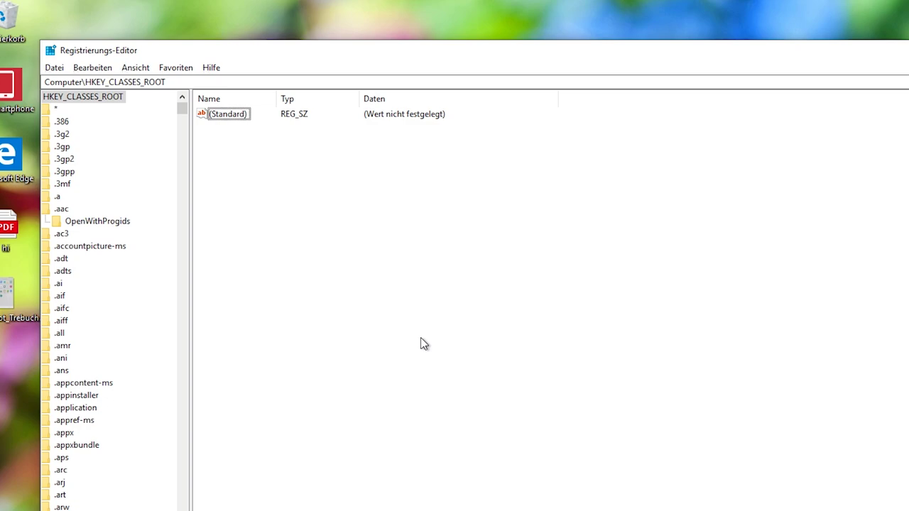
pyautogui.moveTo(169, 81); pyautogui.dragTo(84, 81)
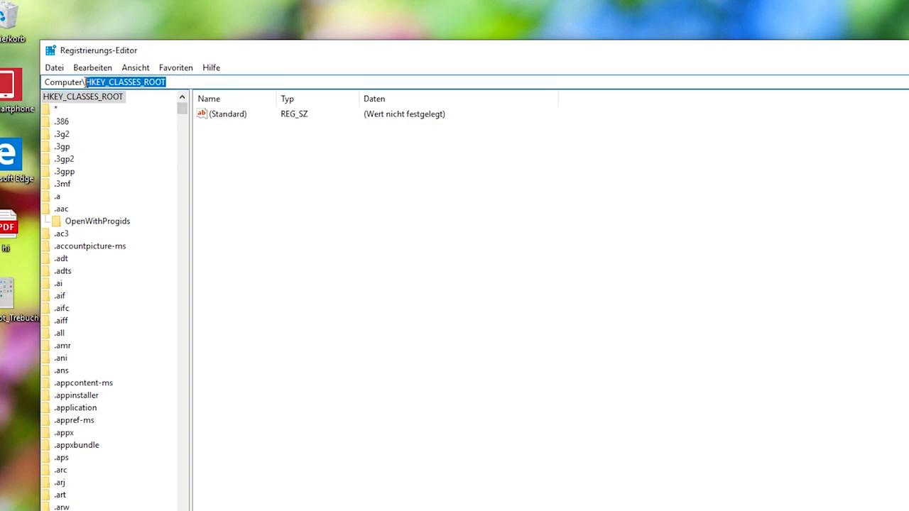
pyautogui.press('BackSpace')
pyautogui.press('Down')
pyautogui.press('Down')
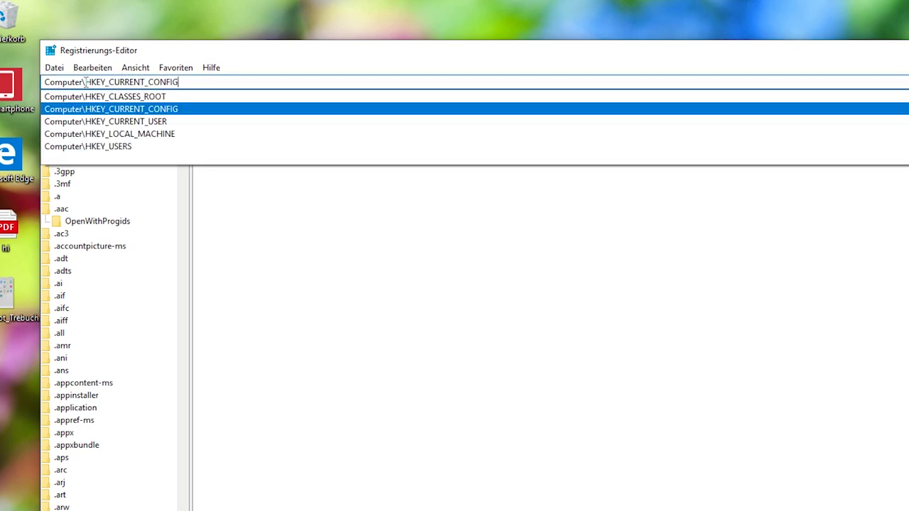
pyautogui.press('Return')
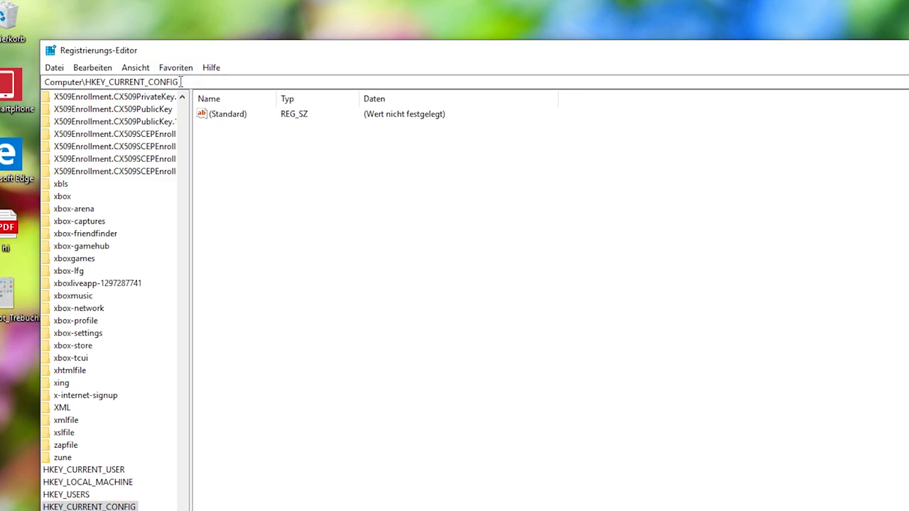
# Extend the registry path to HKEY_CURRENT_CONFIG\Software\Fonts using the path suggestions, and close the Registrierungs-Editor
pyautogui.click(181, 81)
pyautogui.write('\\')
pyautogui.press('Down')
pyautogui.press('Return')
pyautogui.click(221, 82)
pyautogui.write('\\')
pyautogui.press('Down')
pyautogui.press('Return')
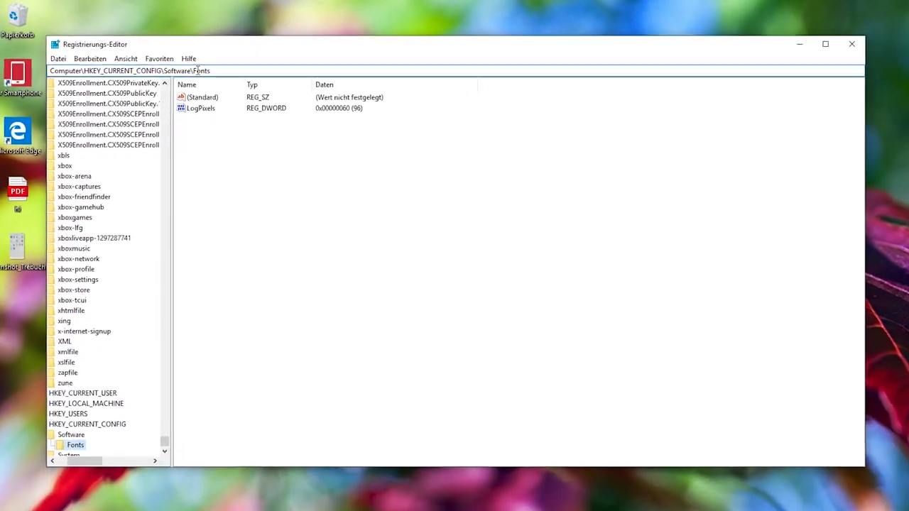
pyautogui.hotkey('alt', 'F4')
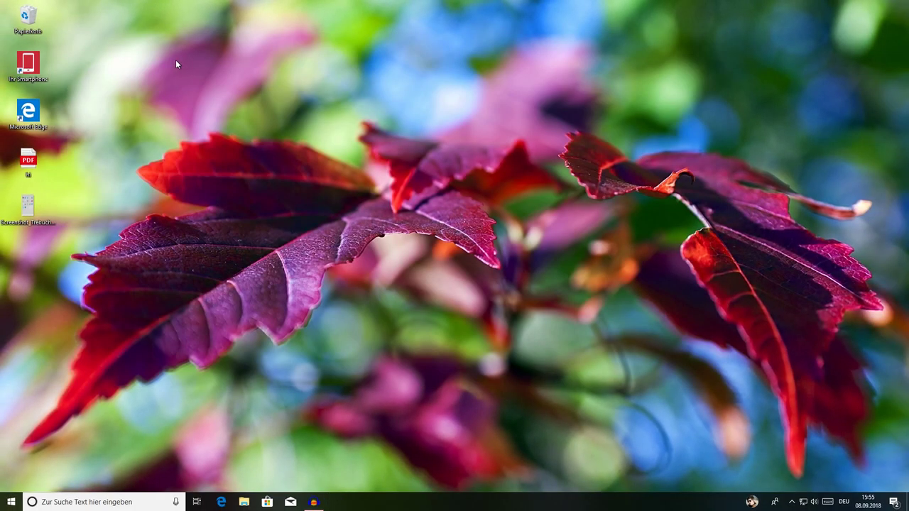